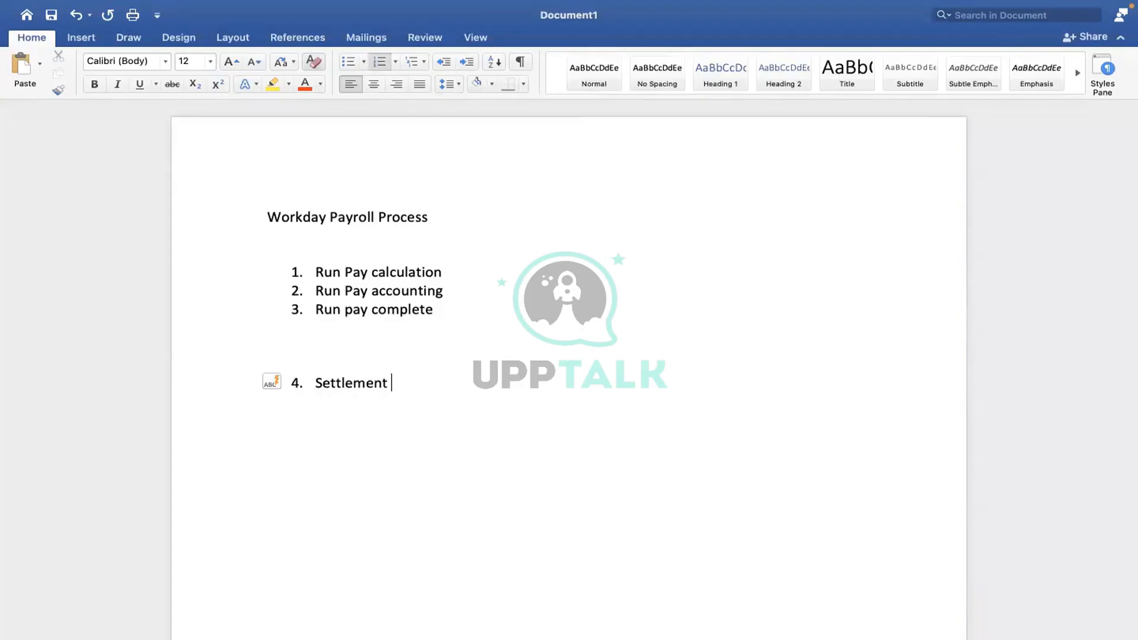
Step: End the numbered list and add the lines 'Run Pay cancel' and 'Cancel payrun complete'
key("Return")
key("Return")
key("Return")
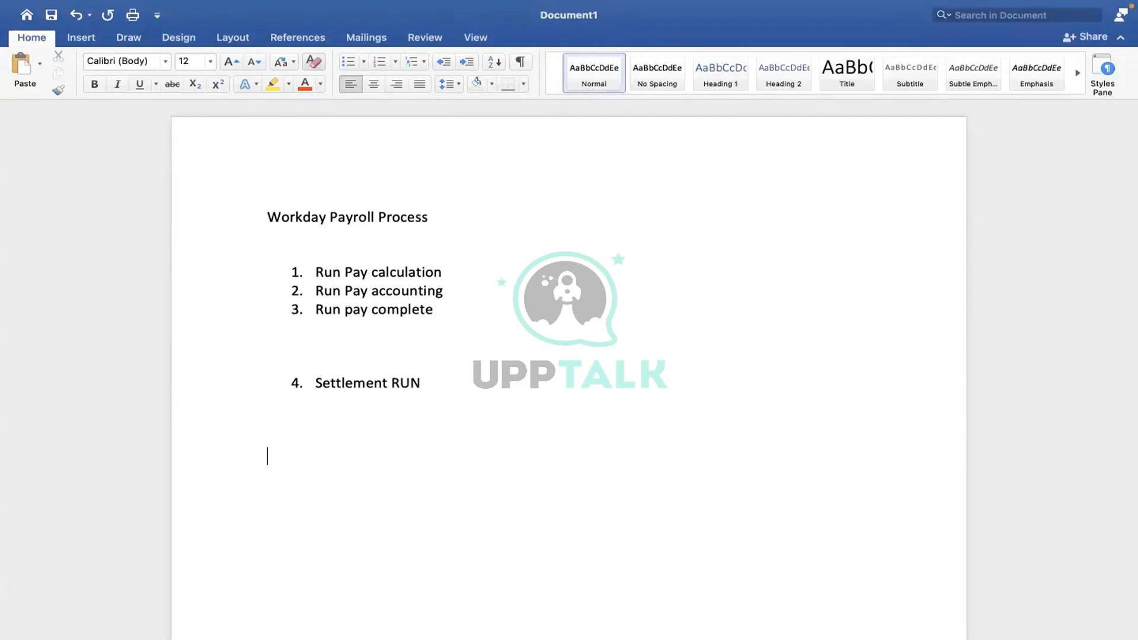
type("Run Pay cancel")
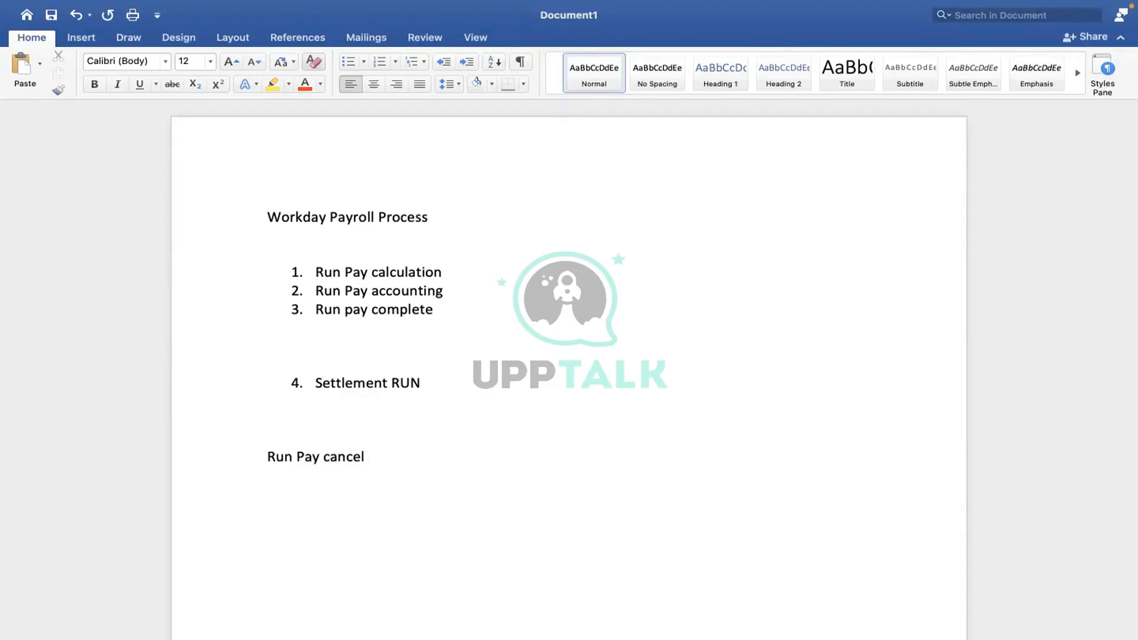
key("Return")
type("Cancel payrun complete")
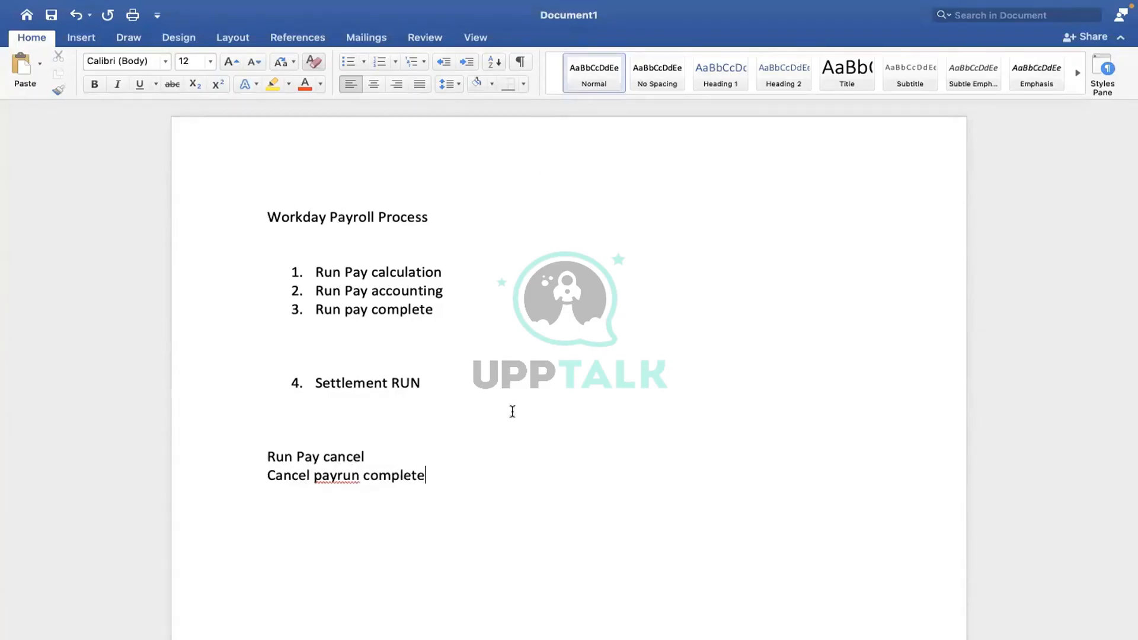
Step: Correct the misspelled 'payrun' to 'pay run' using the spelling suggestion
right_click(332, 472)
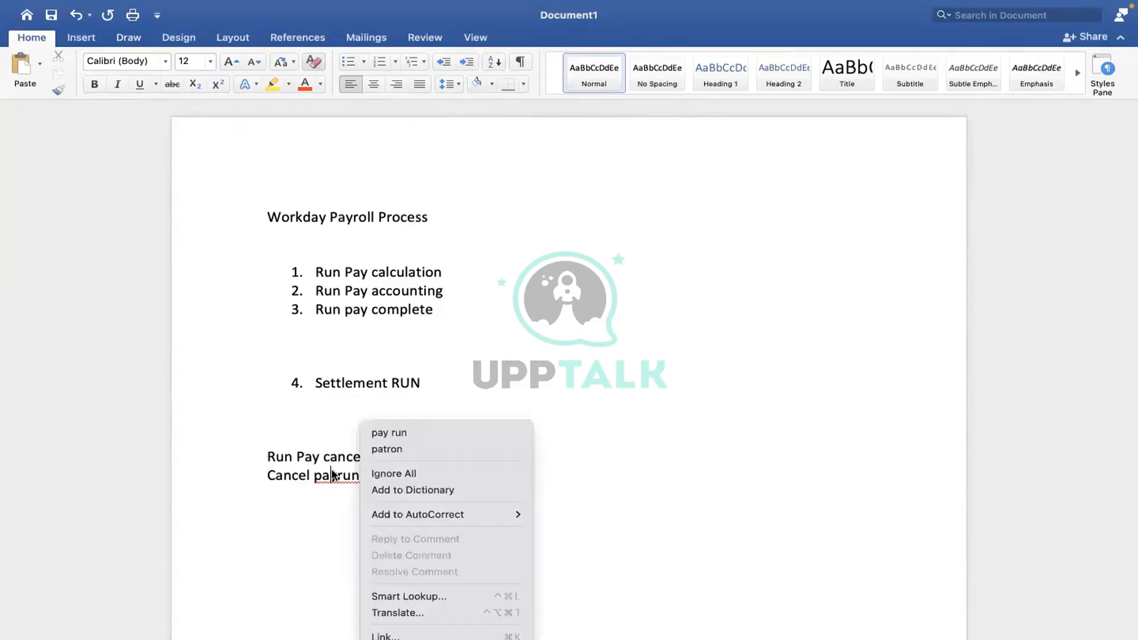
left_click(393, 433)
left_click(587, 449)
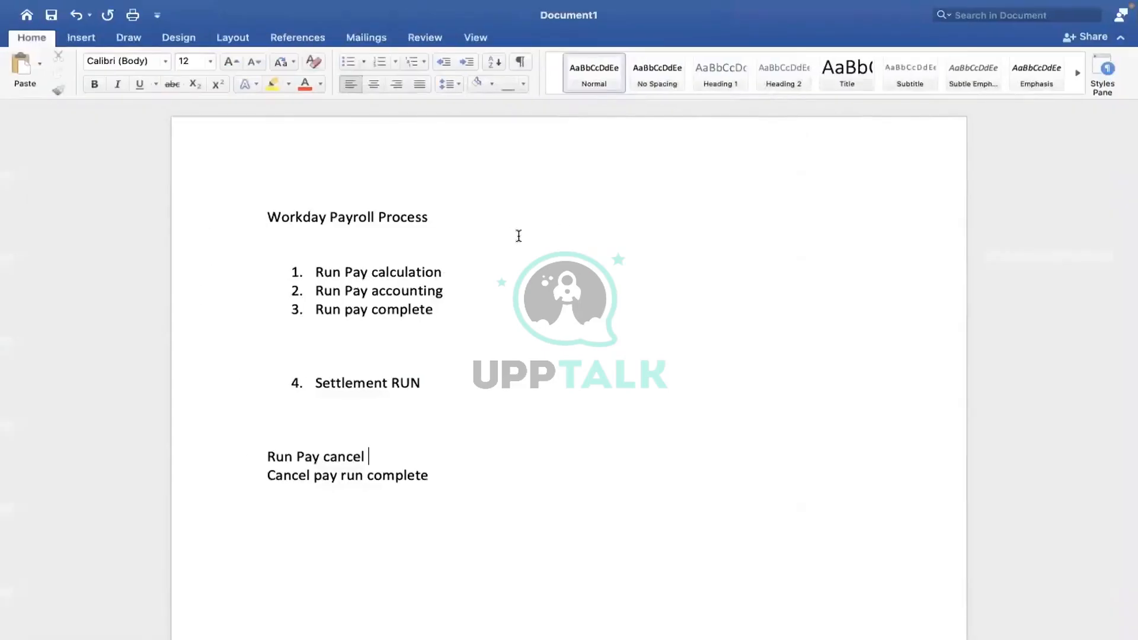
left_click(30, 187)
Step: Append '- Simulation' to the first numbered step, 'Run Pay calculation'
left_click(460, 271)
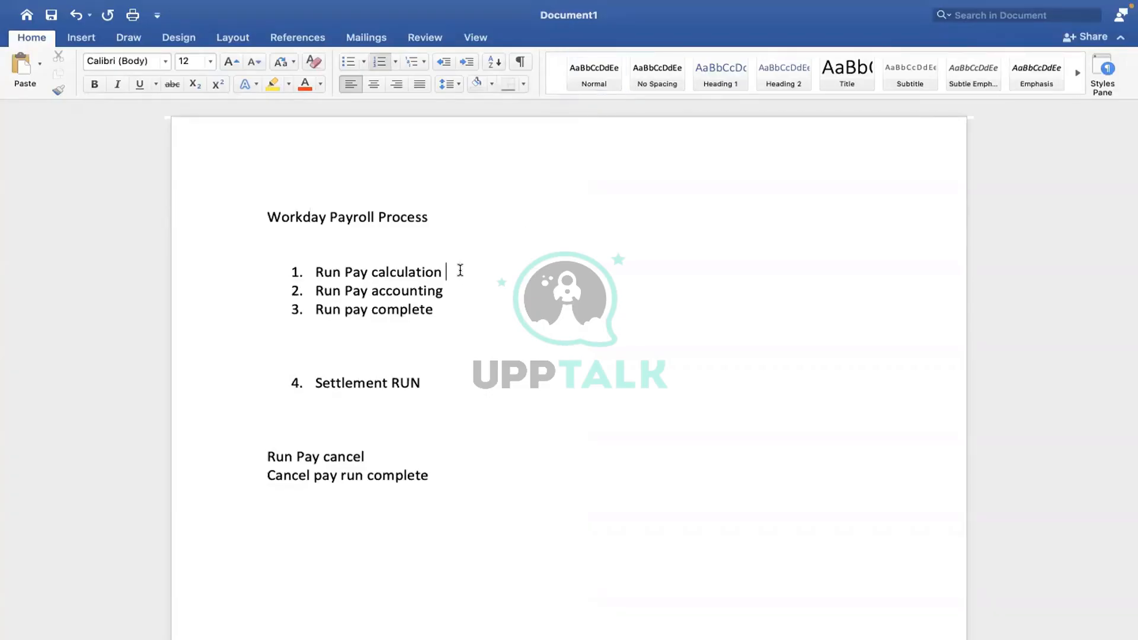
type("-")
type(" Simul")
type("ation")
left_click(569, 277)
type("( To ru")
key("BackSpace")
key("BackSpace")
key("BackSpace")
key("BackSpace")
key("BackSpace")
key("BackSpace")
key("BackSpace")
key("BackSpace")
Step: Below step 1, add 'TO run the payroll for group of employees' and 'To run the payroll for particular events'
key("Return")
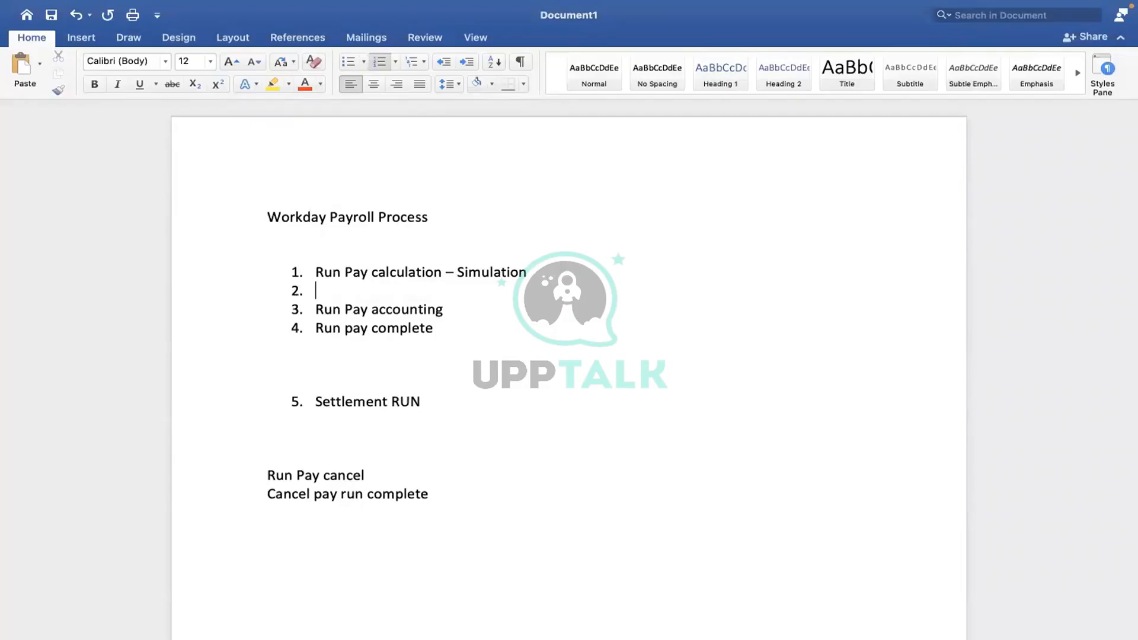
key("Return")
key("Return")
key("Return")
key("Return")
key("Return")
key("Return")
key("Return")
key("Return")
key("Return")
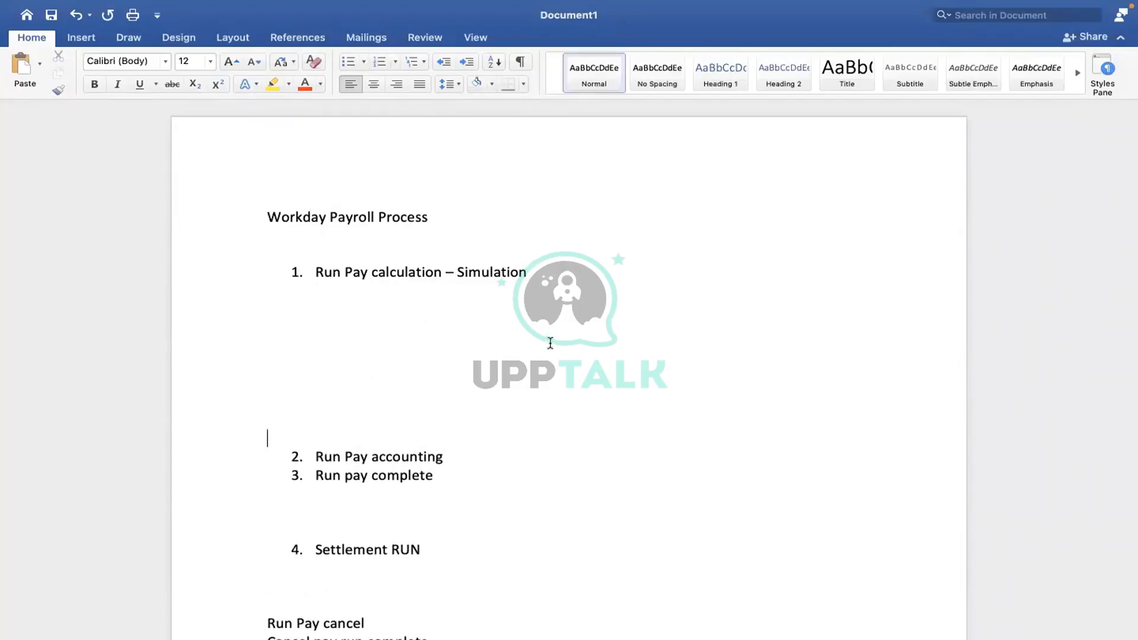
type("TO run the pay")
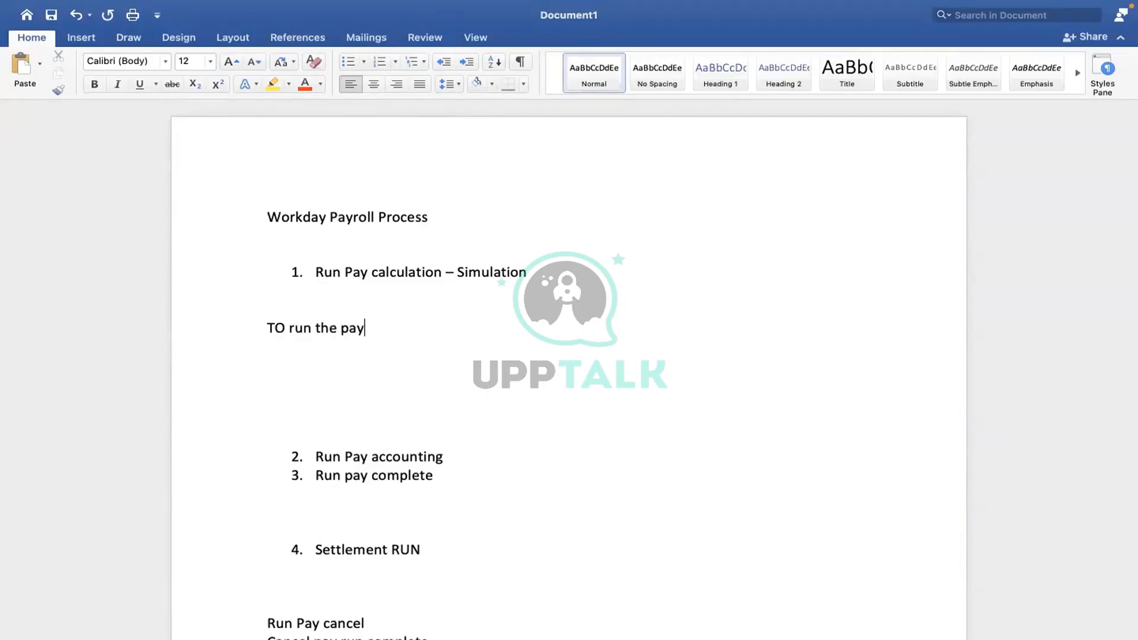
type("roll for group of employees")
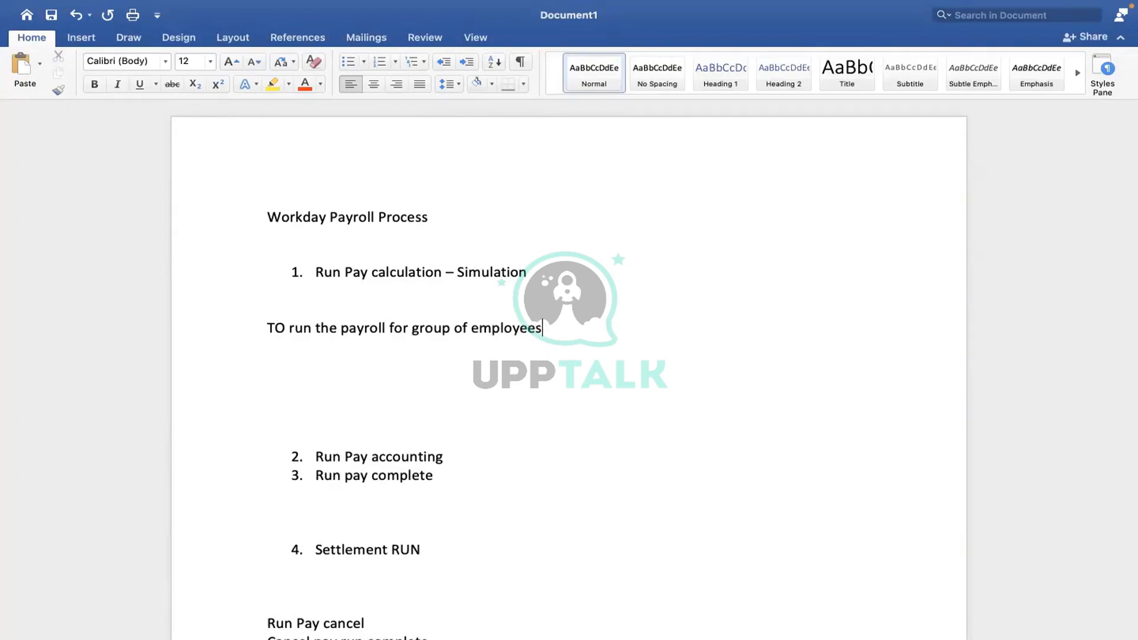
key("Return")
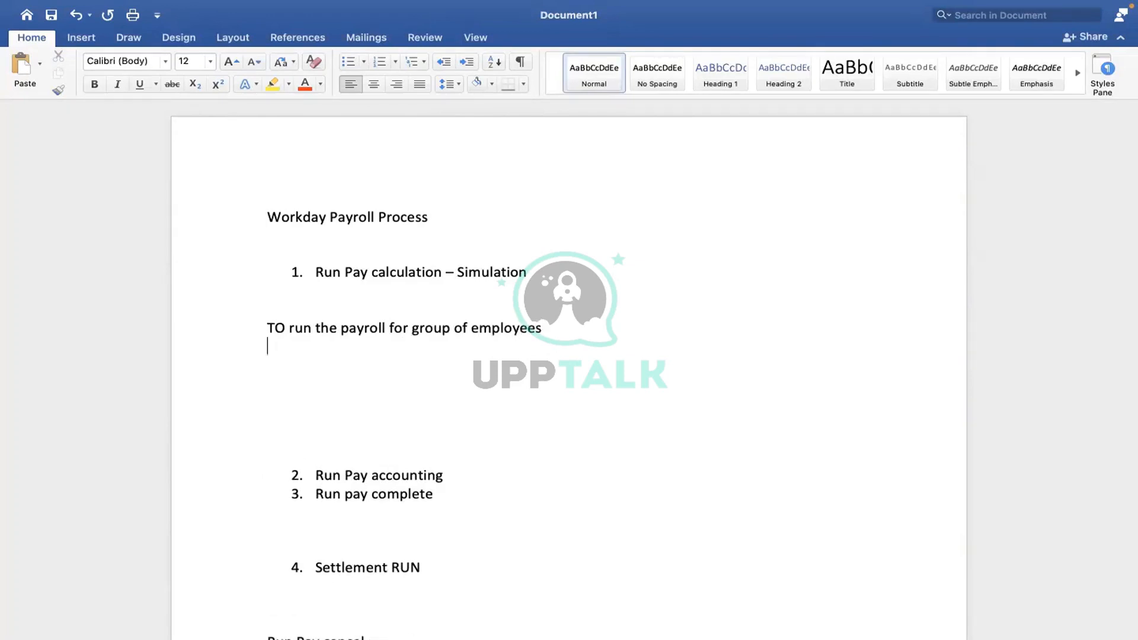
key("Return")
type("T")
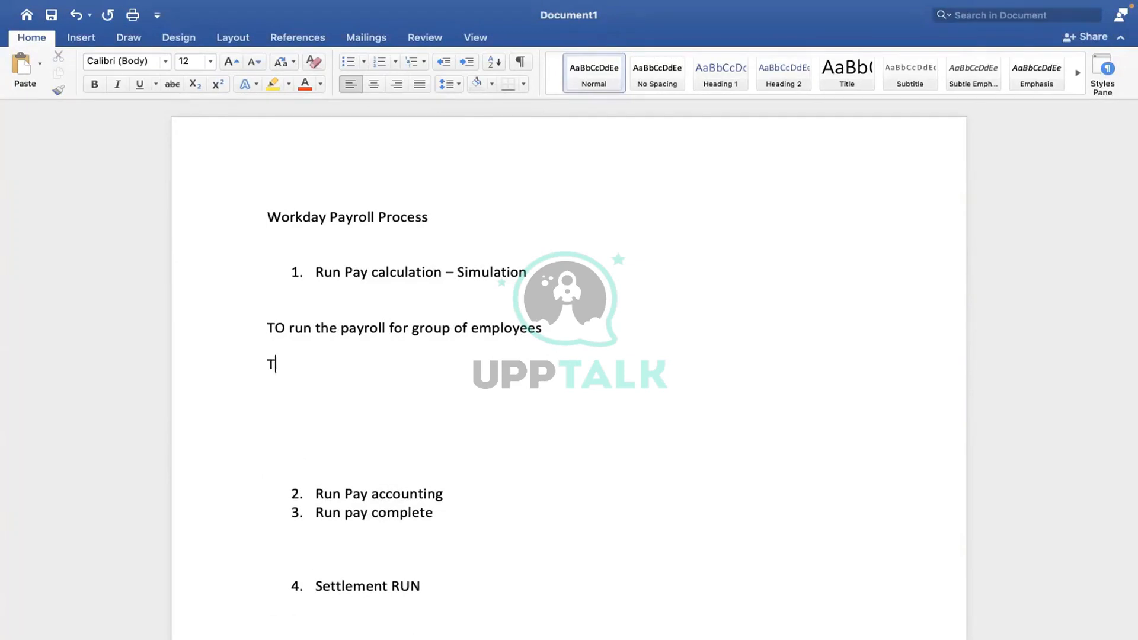
type("o run the payroll for pa")
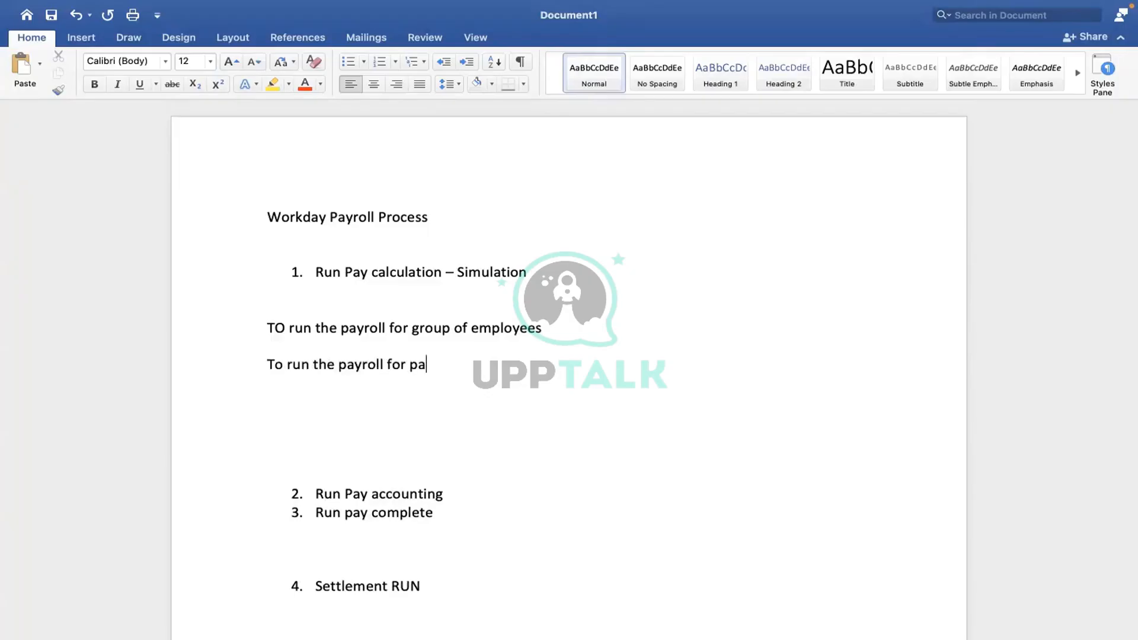
type("rticular events")
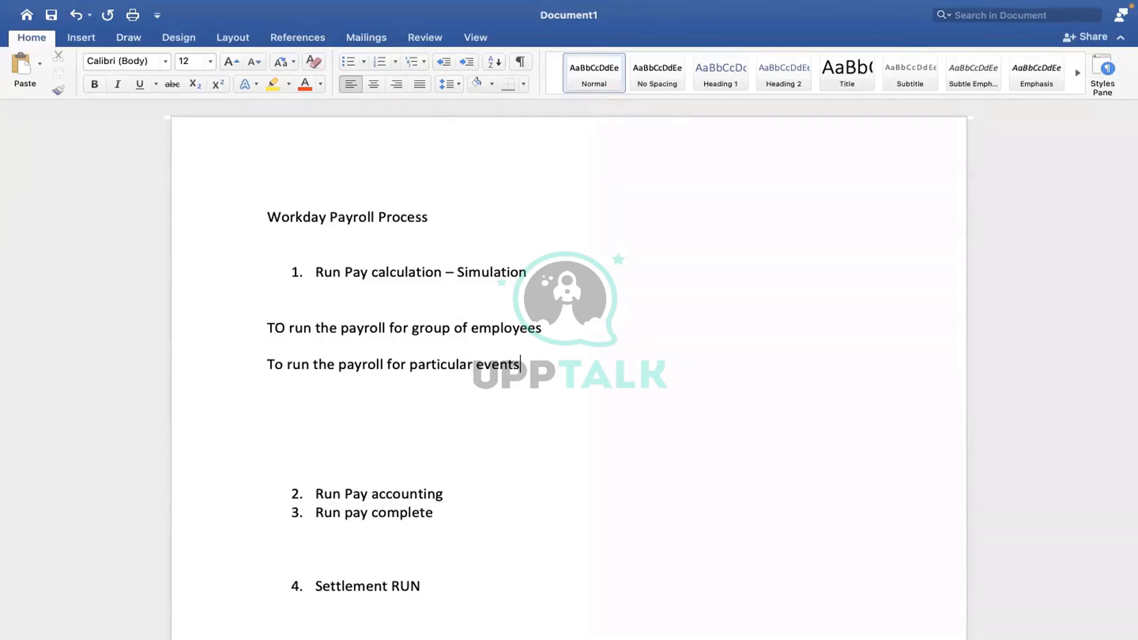
key("Return")
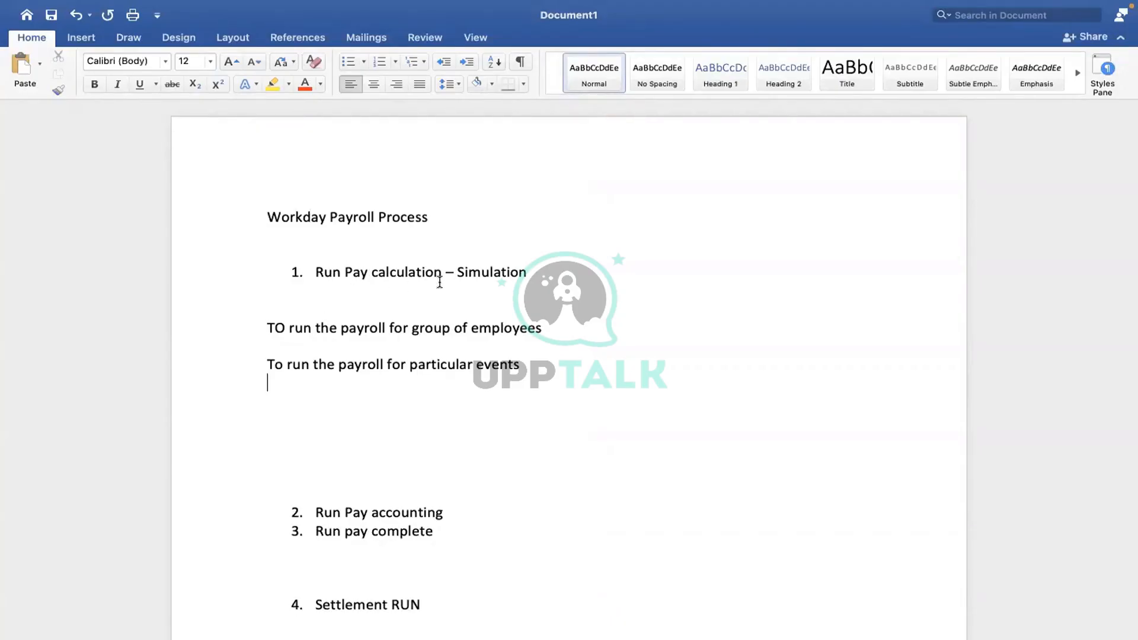
Step: Put the cursor after 'Simulation' and move over to the Workday home page
left_click(531, 272)
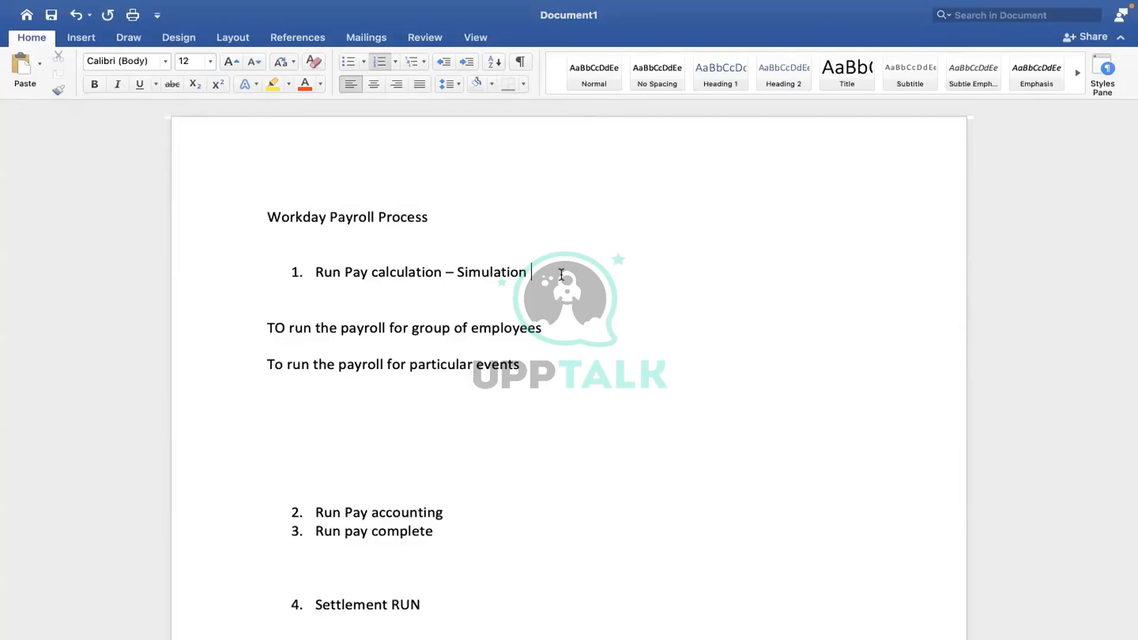
key("ctrl+Right")
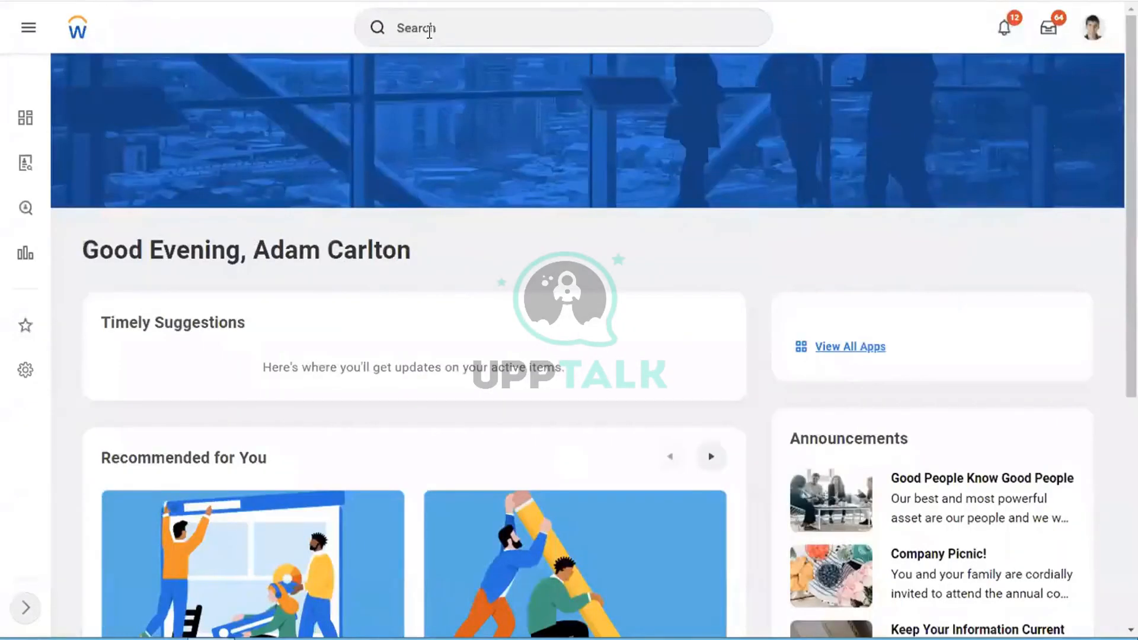
Step: Search Workday for 'run pay calcul' and start the Run Pay Calculation task
left_click(429, 33)
type("run pay calcul")
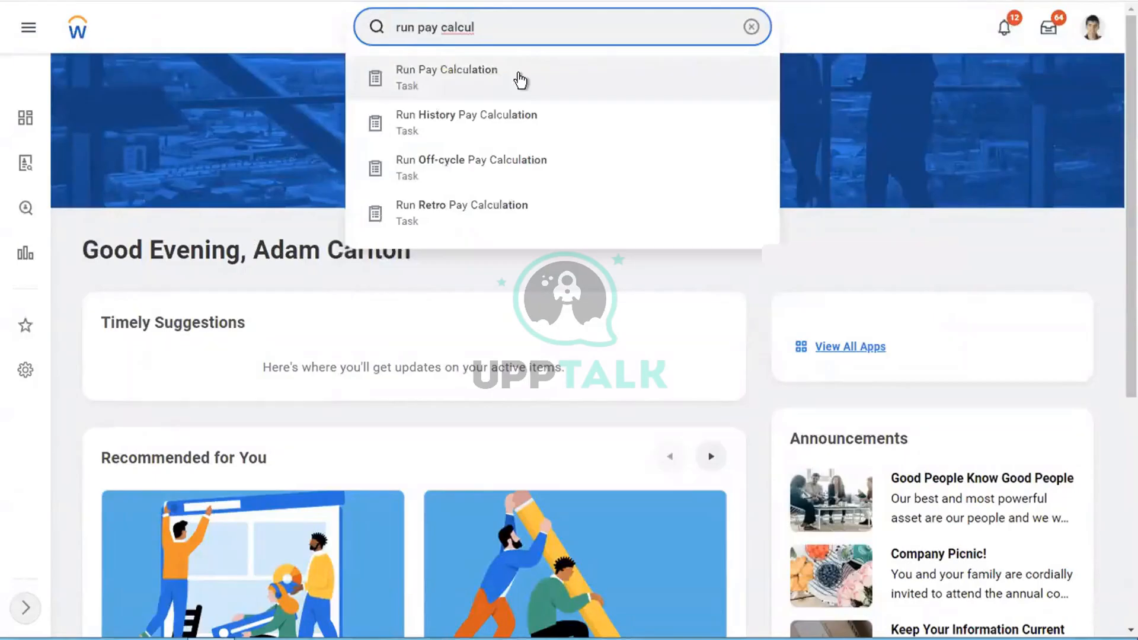
left_click(520, 79)
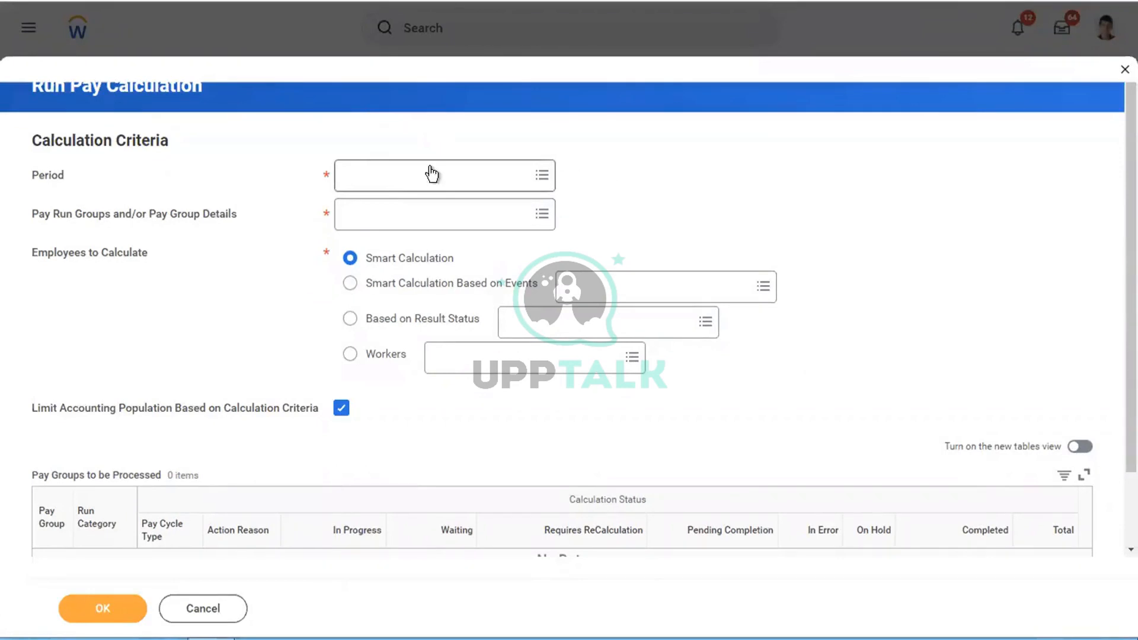
Step: Choose period 01/01/2019 - 01/15/2019 (Semi-monthly) under pay group USA Semi-monthly Admin Regional
left_click(544, 175)
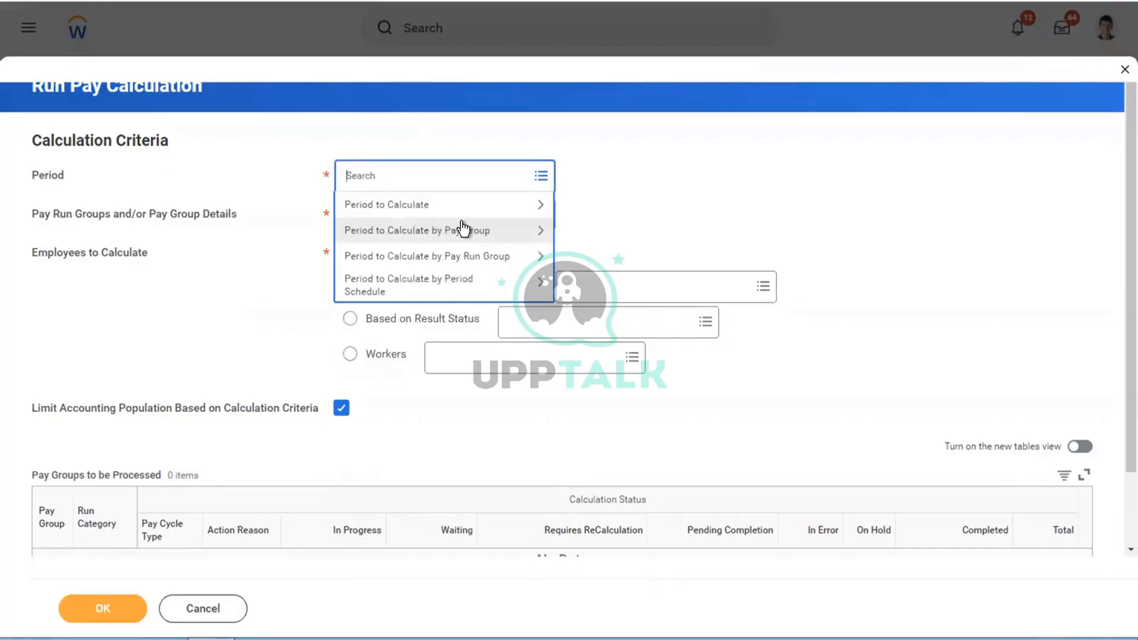
left_click(424, 205)
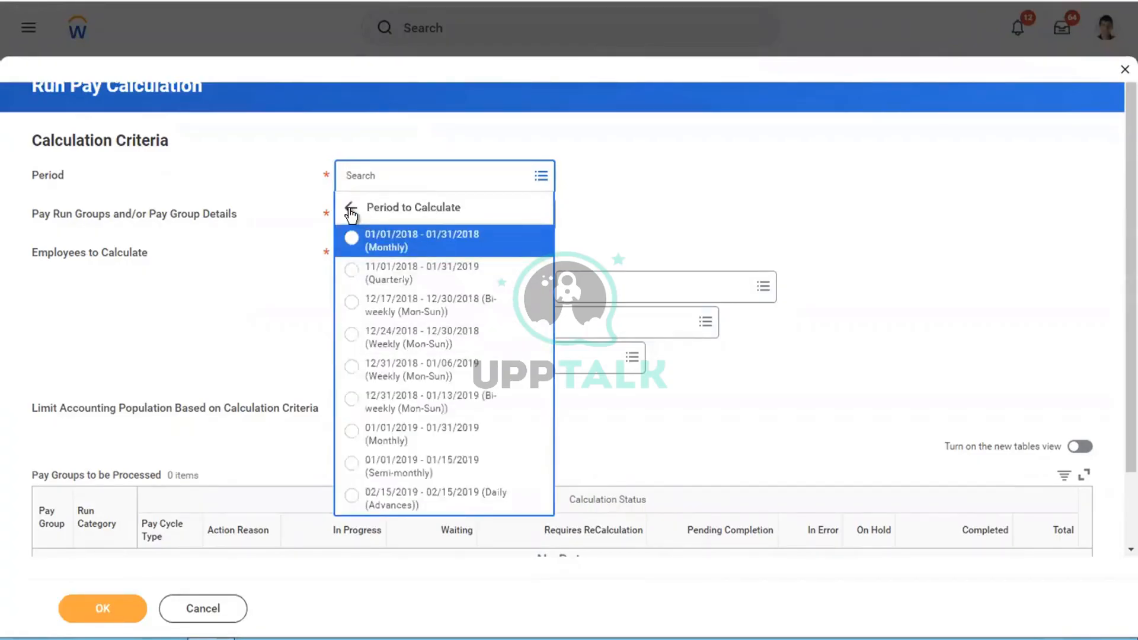
left_click(350, 209)
left_click(432, 228)
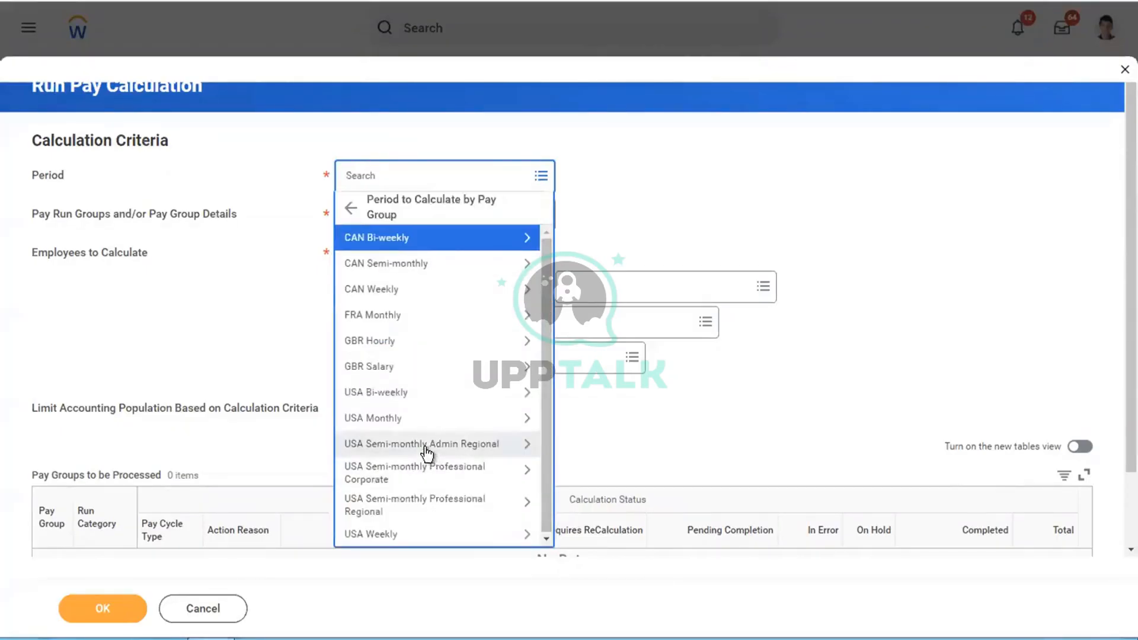
left_click(379, 454)
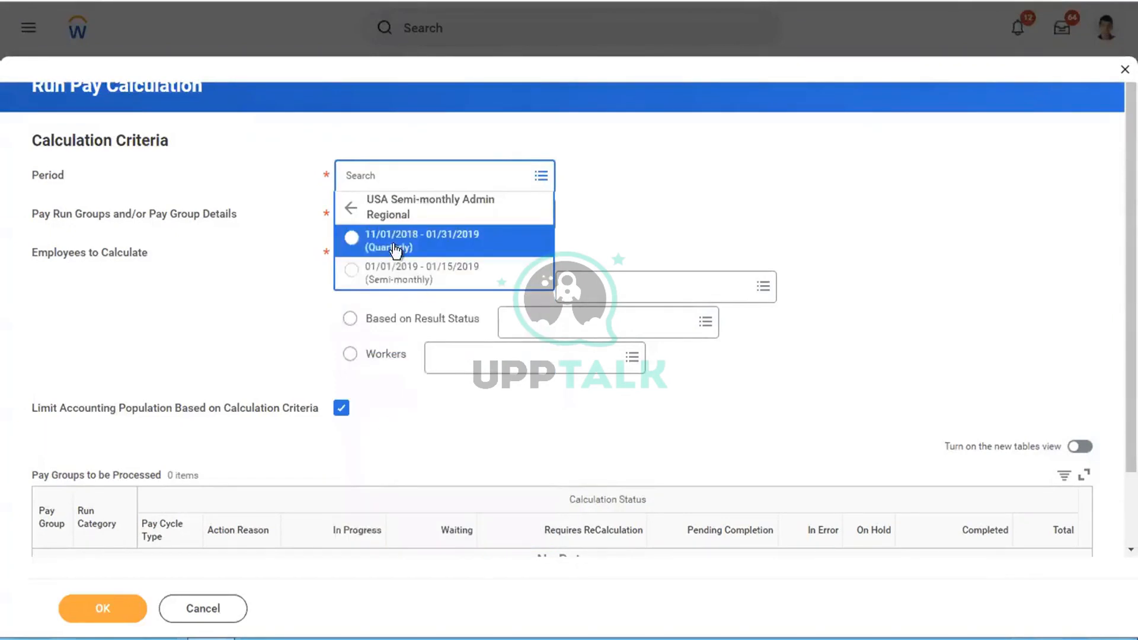
left_click(384, 250)
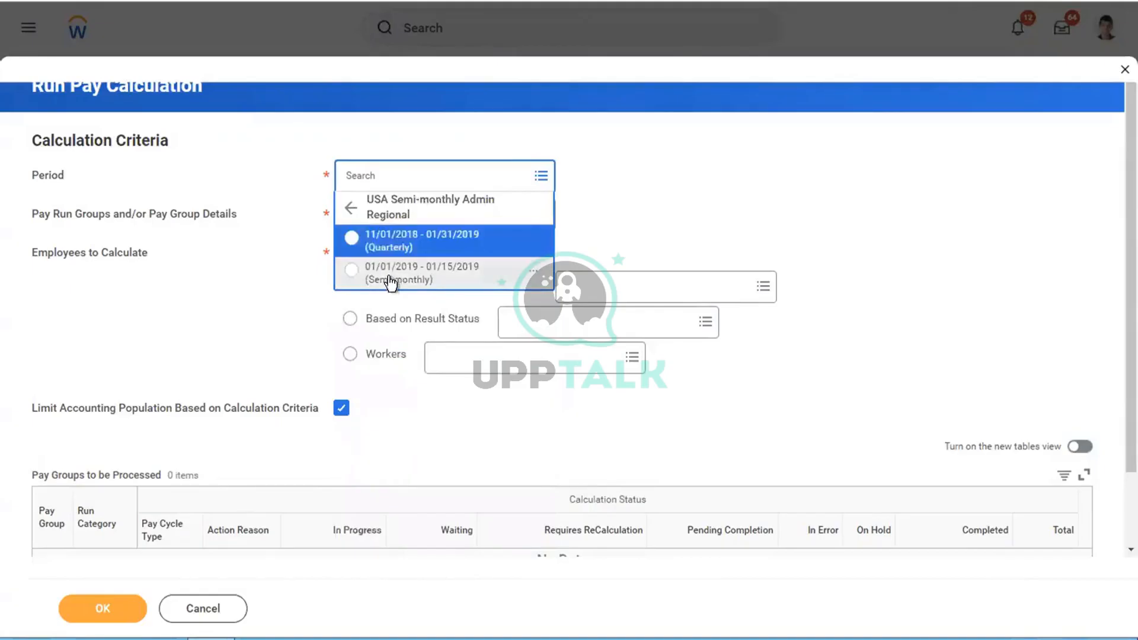
left_click(389, 279)
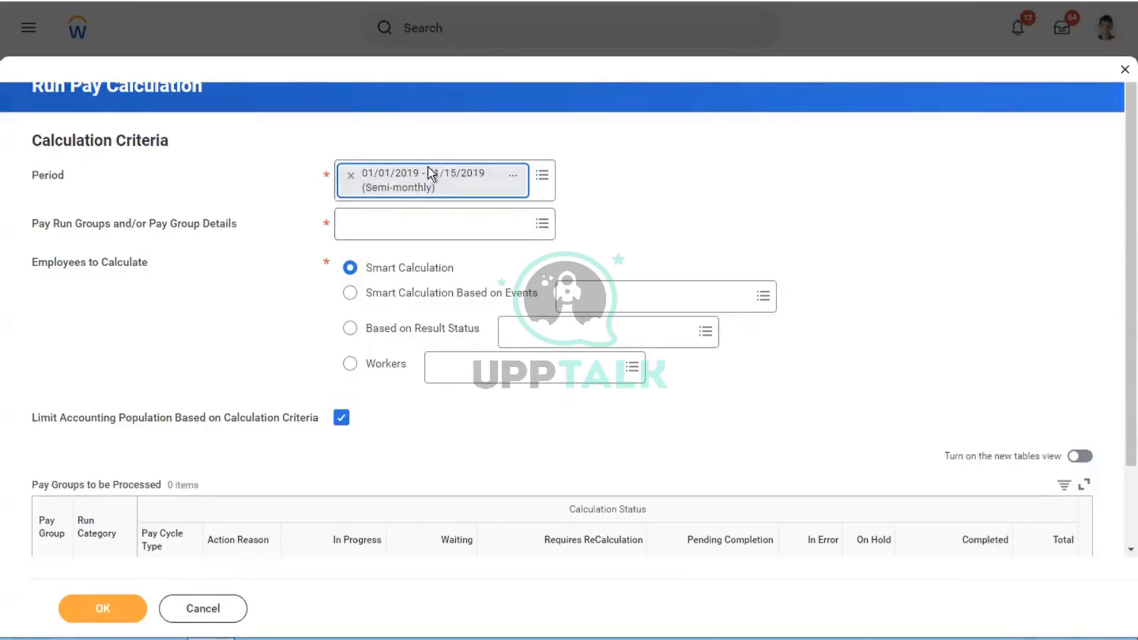
Step: Add the USA Semi-monthly Admin Regional pay group from Pay Group Details
left_click(364, 225)
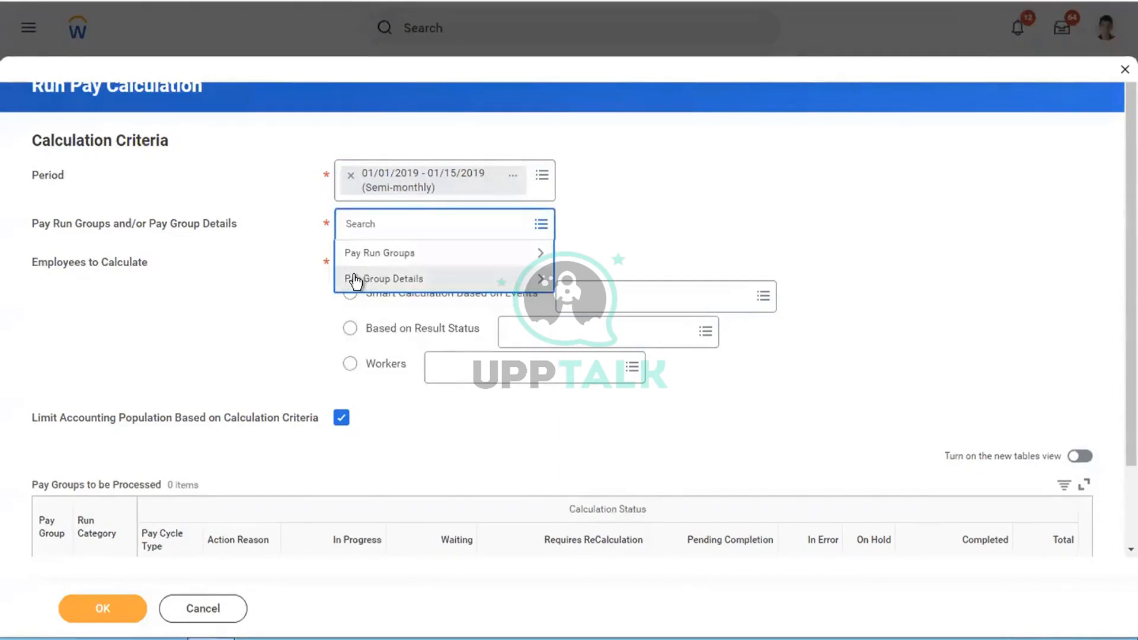
left_click(356, 281)
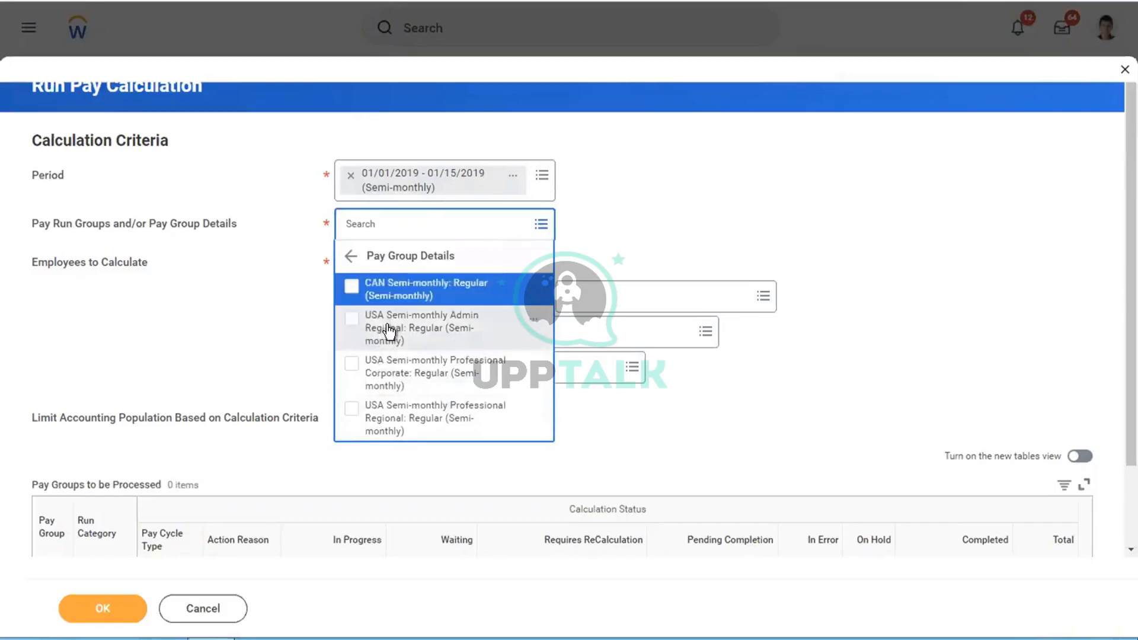
left_click(351, 259)
left_click(413, 280)
left_click(430, 335)
left_click(694, 256)
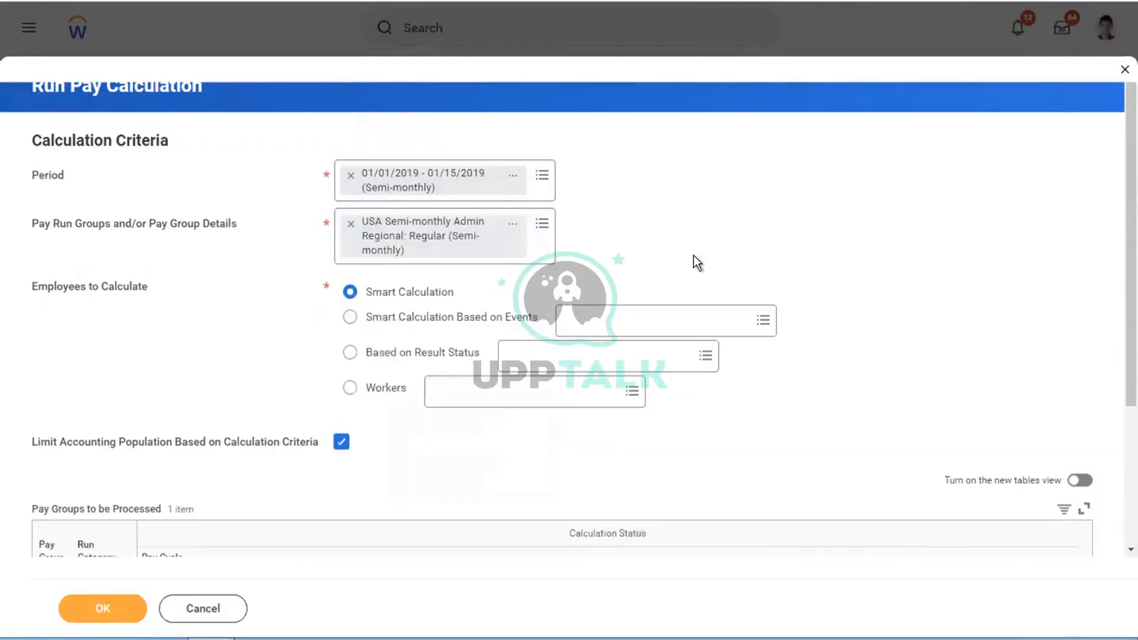
Step: Remove the USA Semi-monthly Admin Regional pay group, then go to the empty line in the Word notes
left_click(351, 230)
left_click(376, 226)
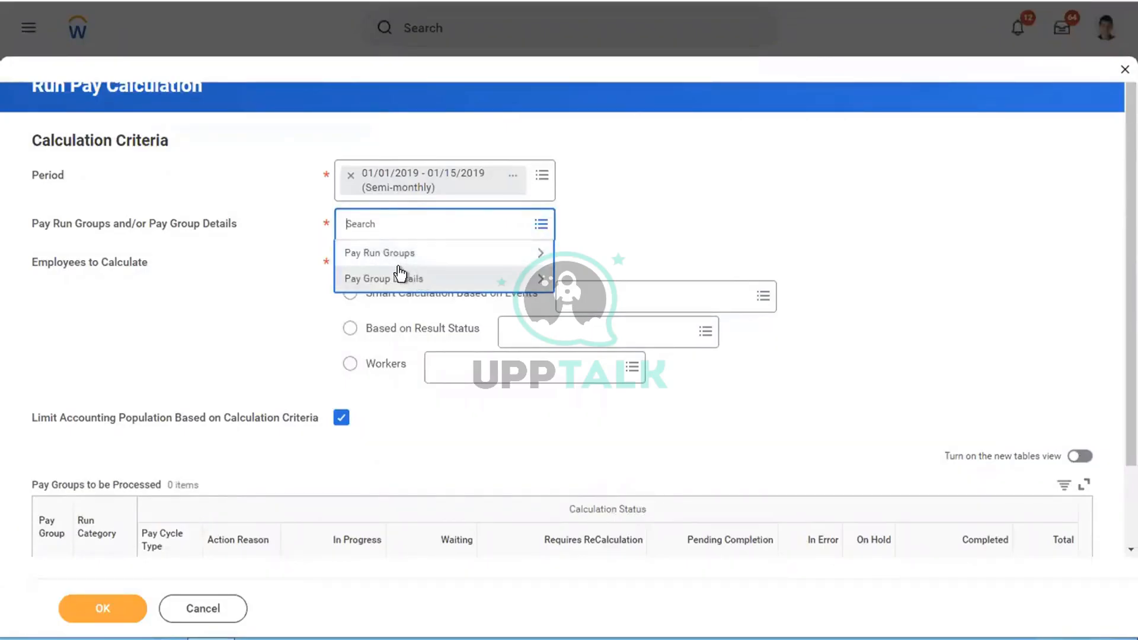
key("ctrl+Left")
left_click(392, 444)
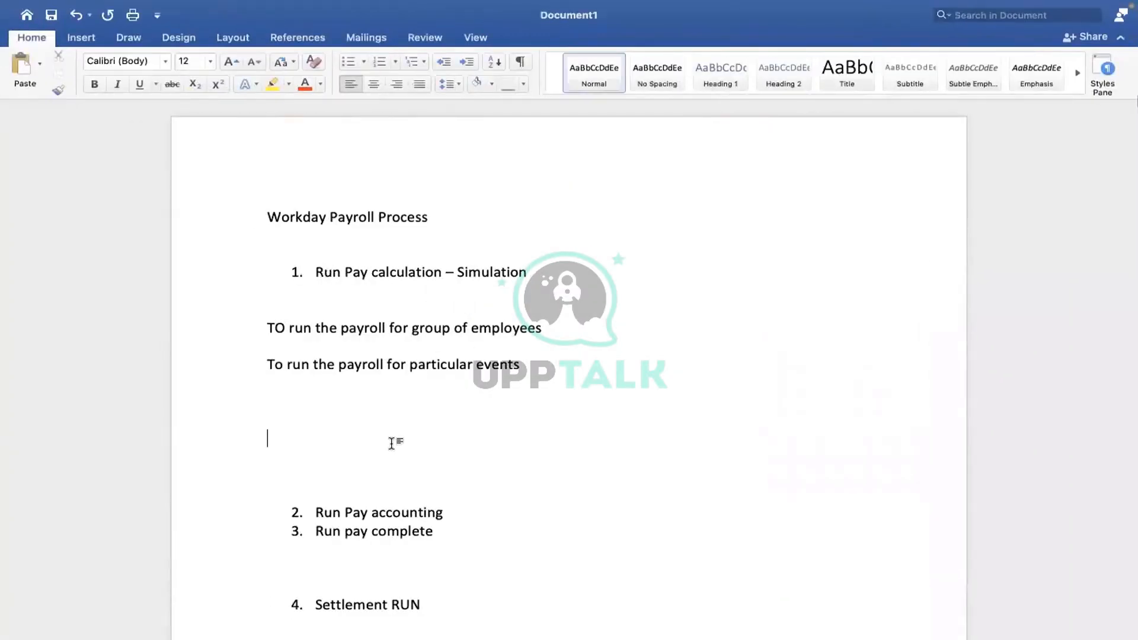
Step: Type the lines 'Semi monthly ADMIN', 'Semi monthly Professionals' and 'Semi monthly Corporates'
type("Semi monthly ADMIN")
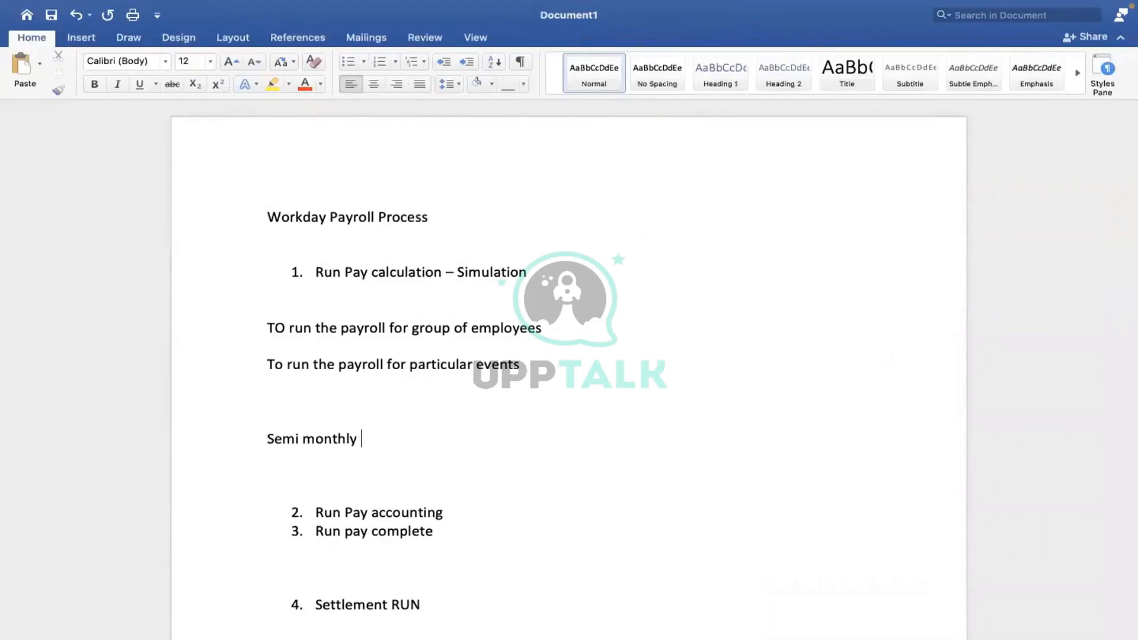
key("Return")
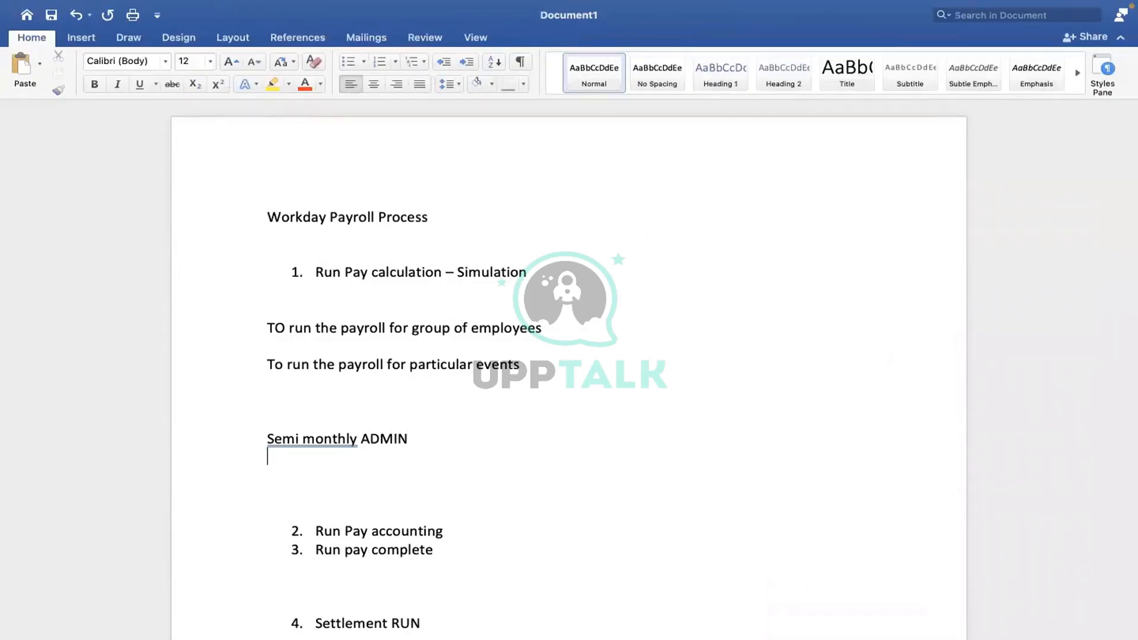
type("Semi")
type("monthly ")
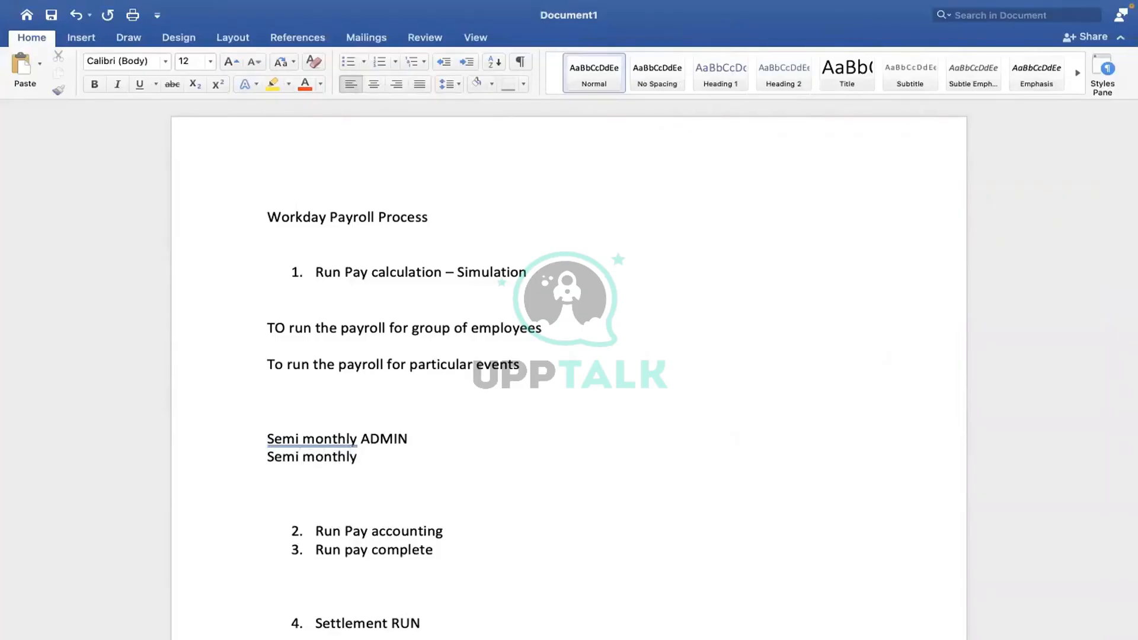
type("Professionals")
key("Return")
type("Smi")
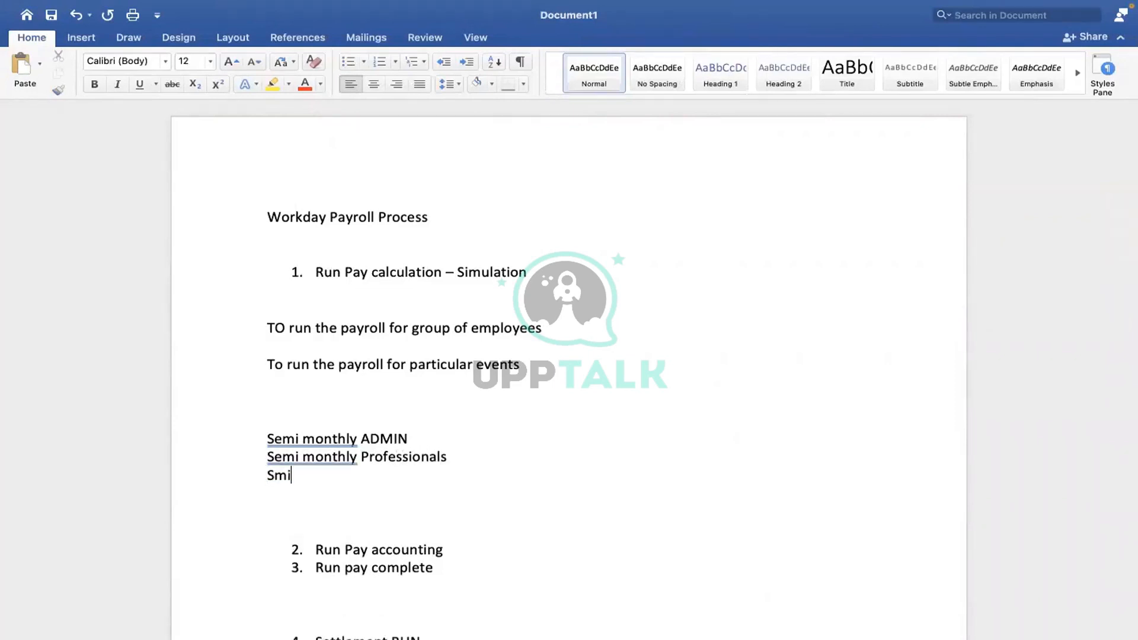
key("BackSpace")
key("BackSpace")
type("emi monthly C")
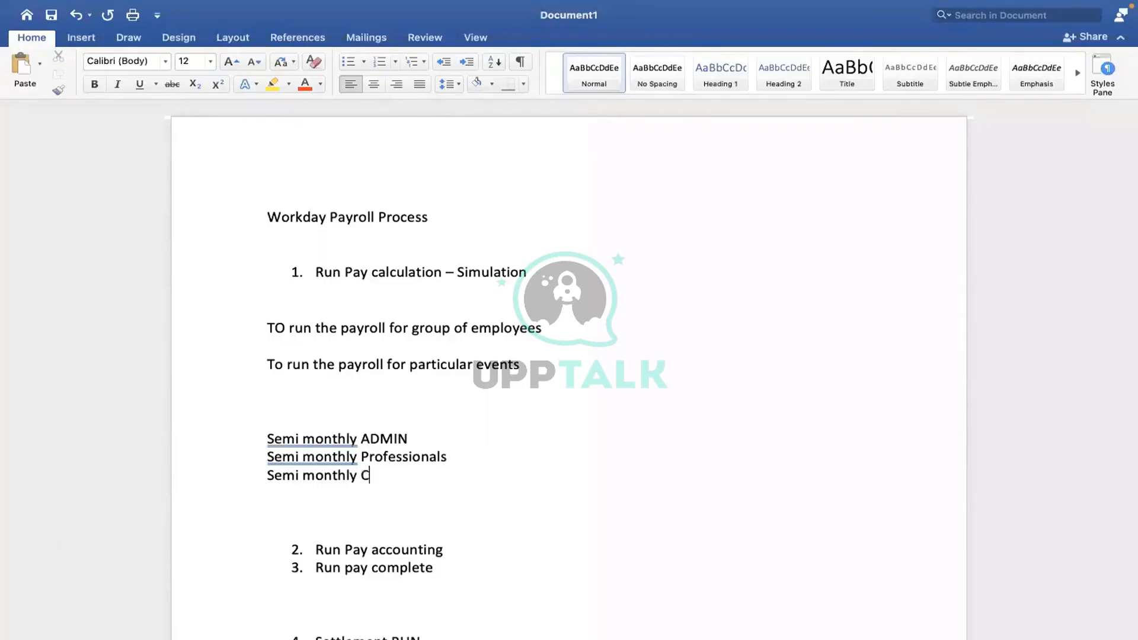
type("orporates")
Step: Select the three Semi monthly lines
left_click_drag(274, 437, 479, 440)
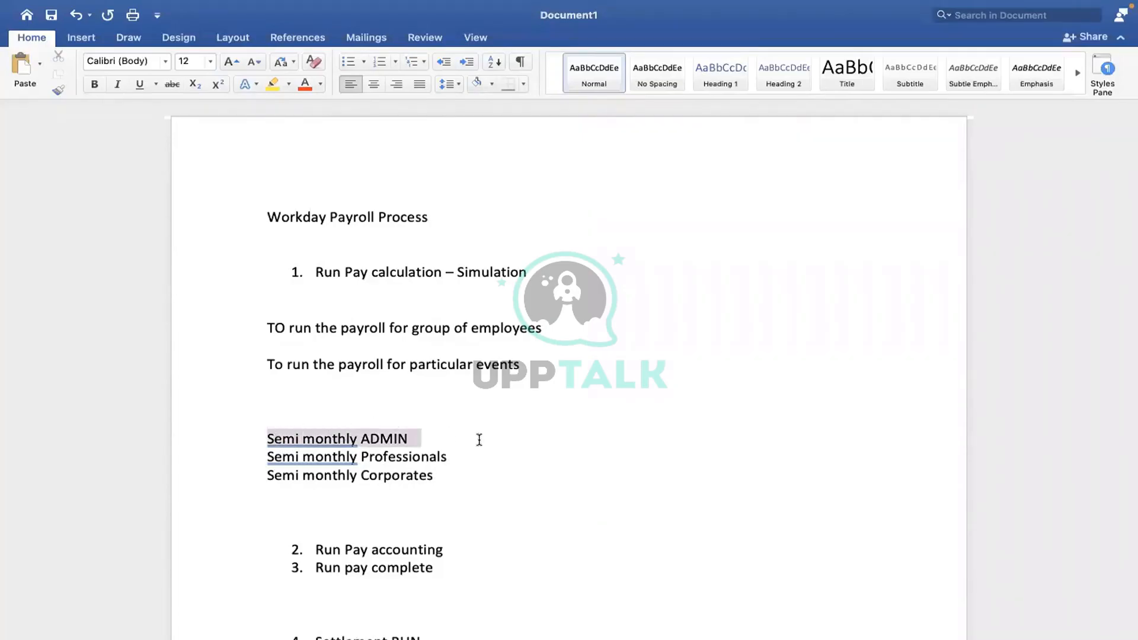
left_click(268, 440)
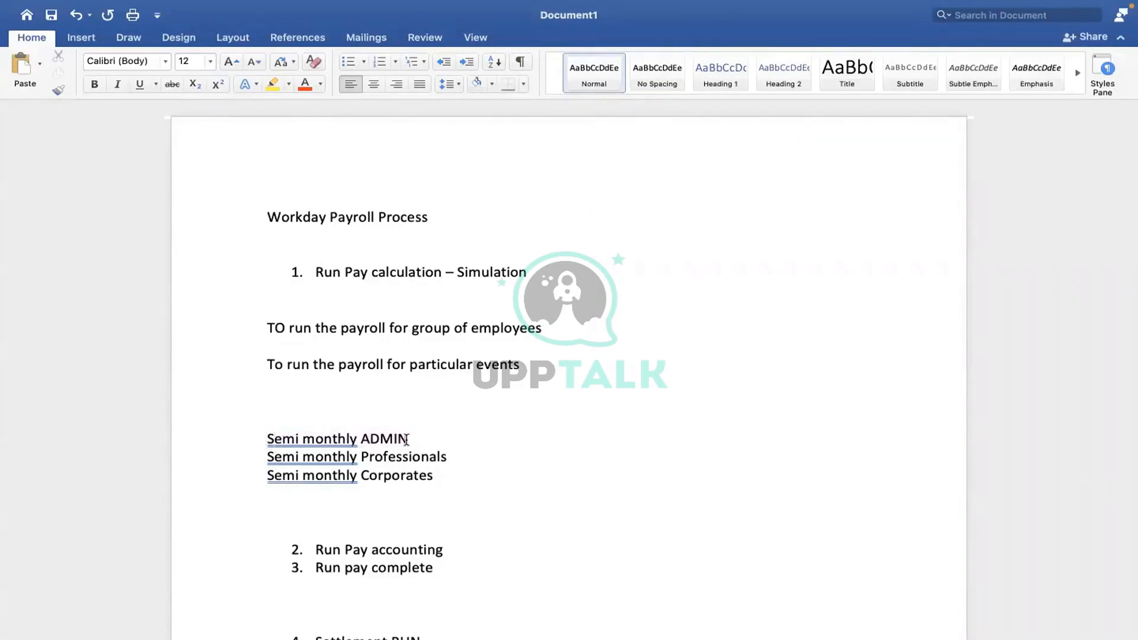
left_click(470, 457)
left_click(436, 471)
left_click_drag(435, 475, 299, 435)
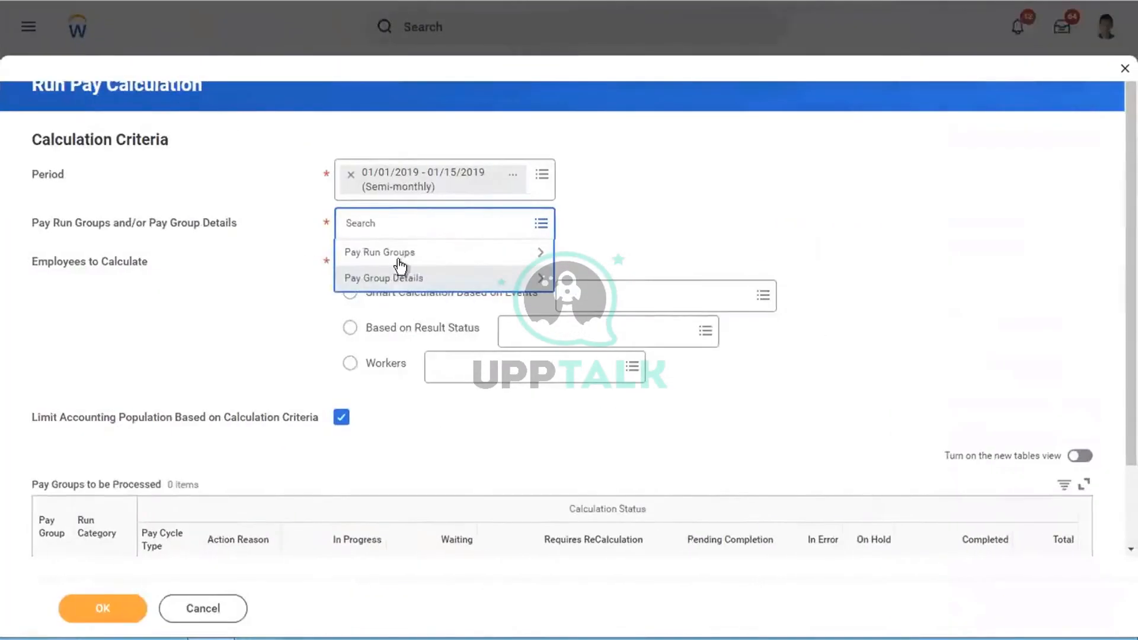
Step: Choose the Semi-Monthly U.S. Pay Run Group and view its details listing three pay groups
left_click(368, 254)
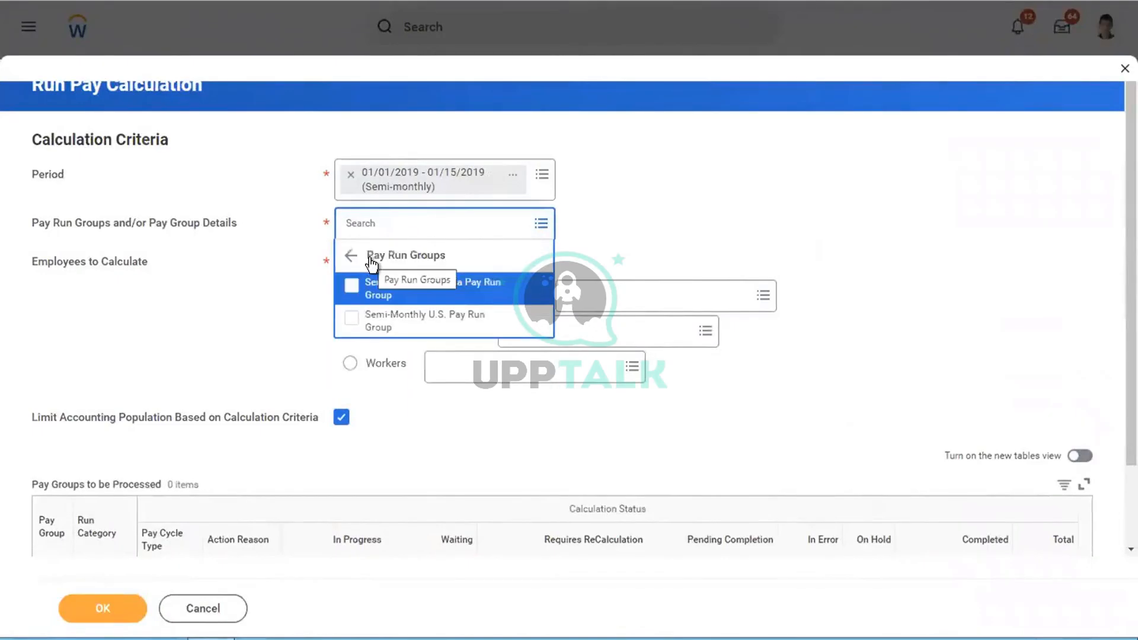
left_click(396, 330)
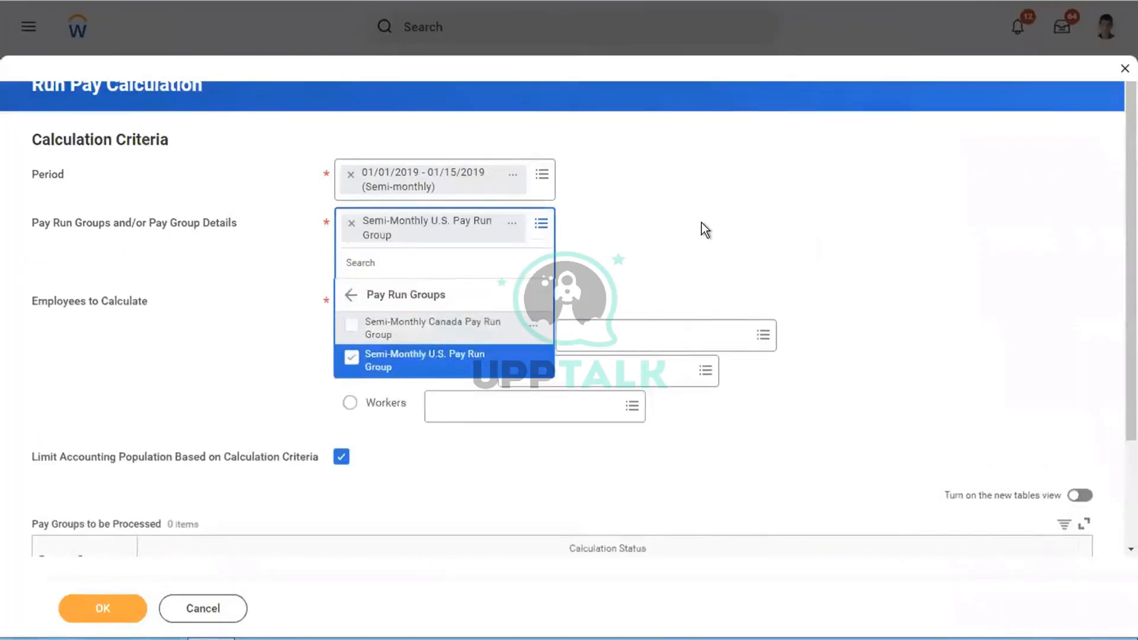
left_click(512, 227)
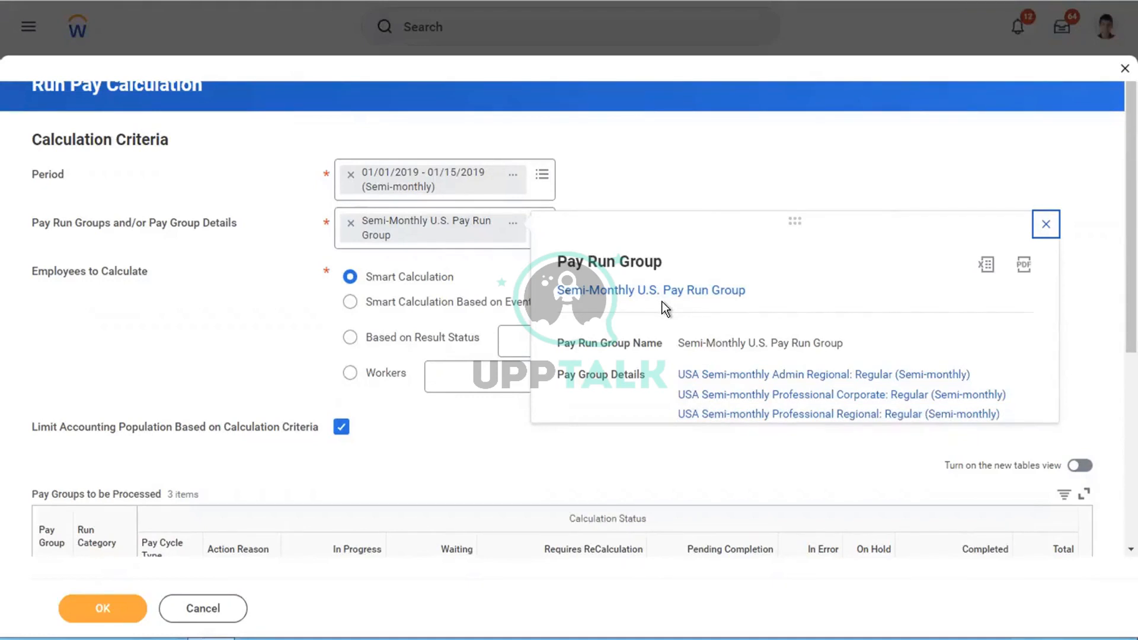
Step: Swap the Semi-Monthly U.S. Pay Run Group for the USA Semi-monthly Professional Corporate: Regular pay group
left_click(341, 236)
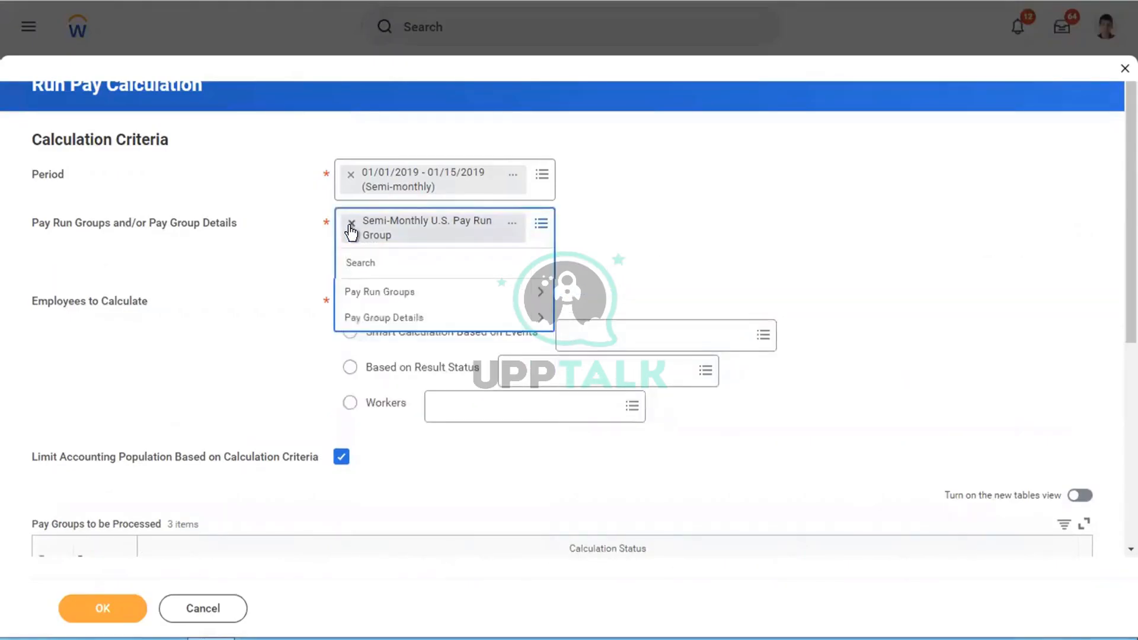
left_click(351, 224)
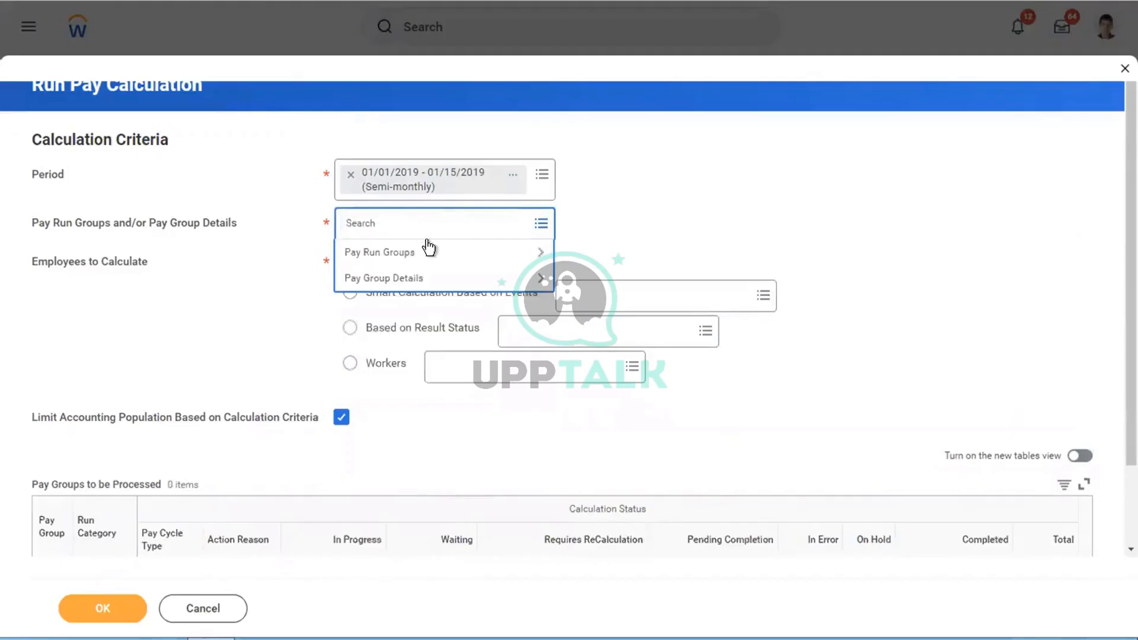
left_click(370, 279)
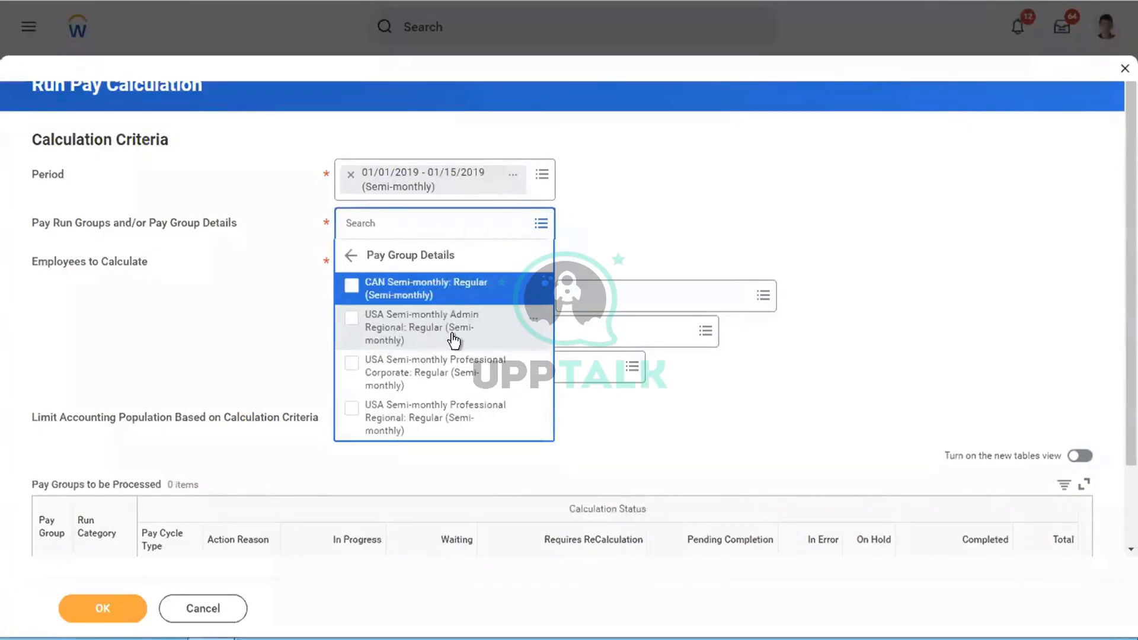
left_click(408, 373)
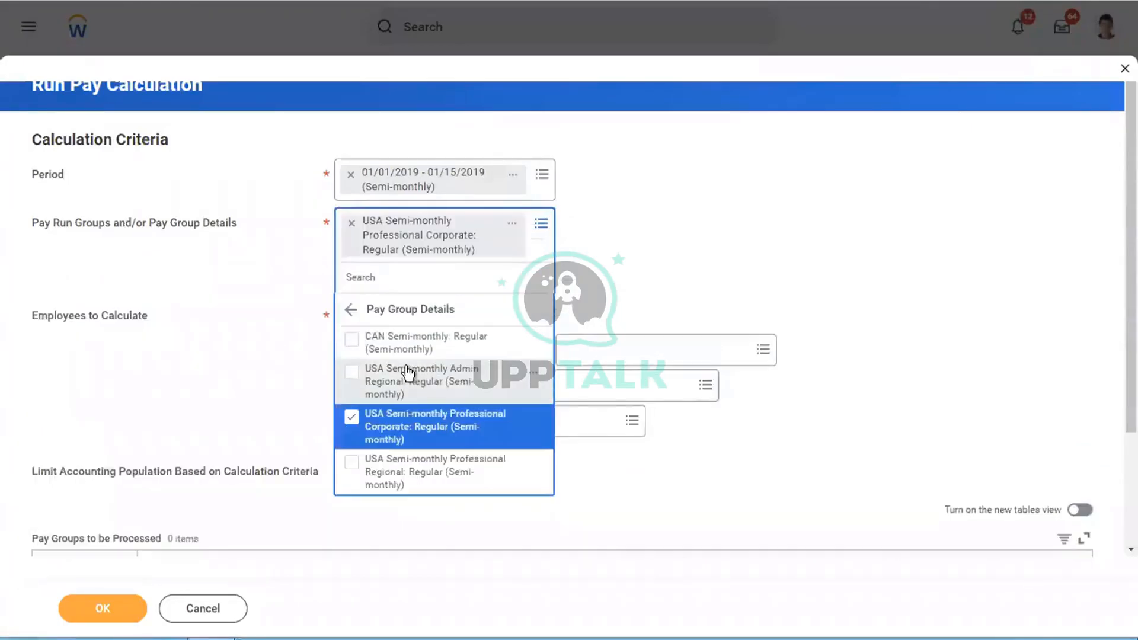
left_click(700, 251)
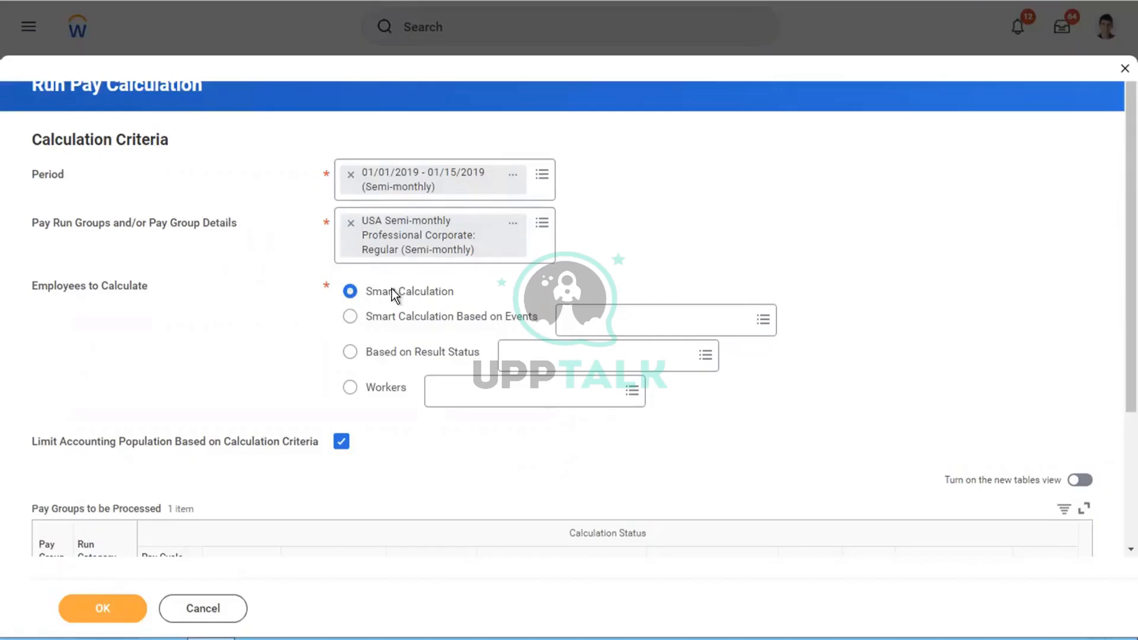
mouse_move(390, 291)
mouse_move(428, 284)
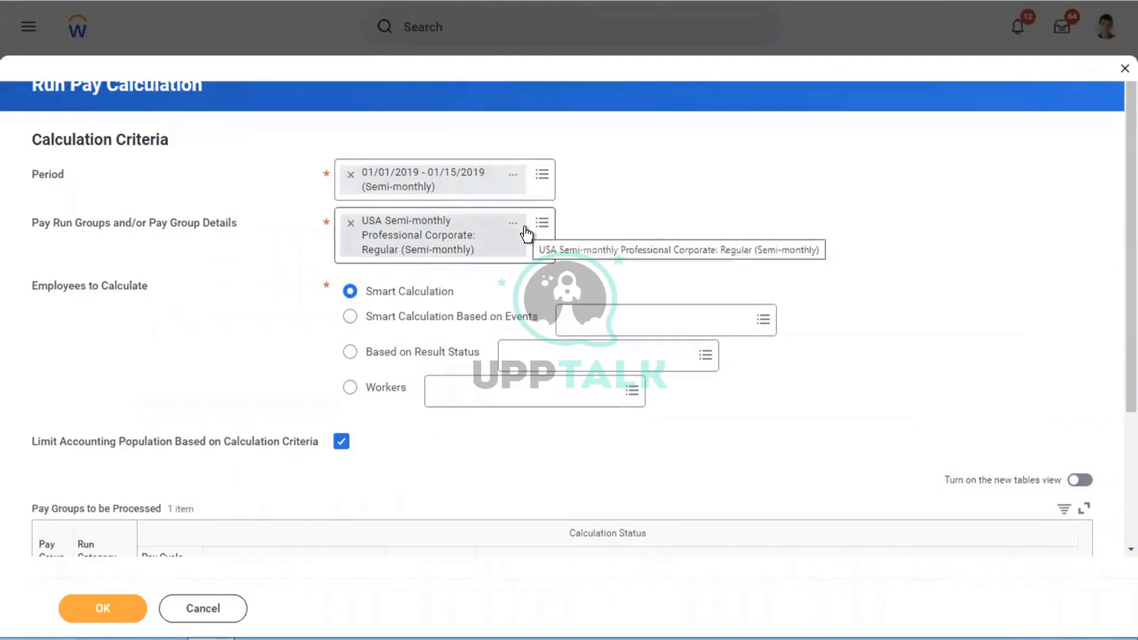
mouse_move(409, 311)
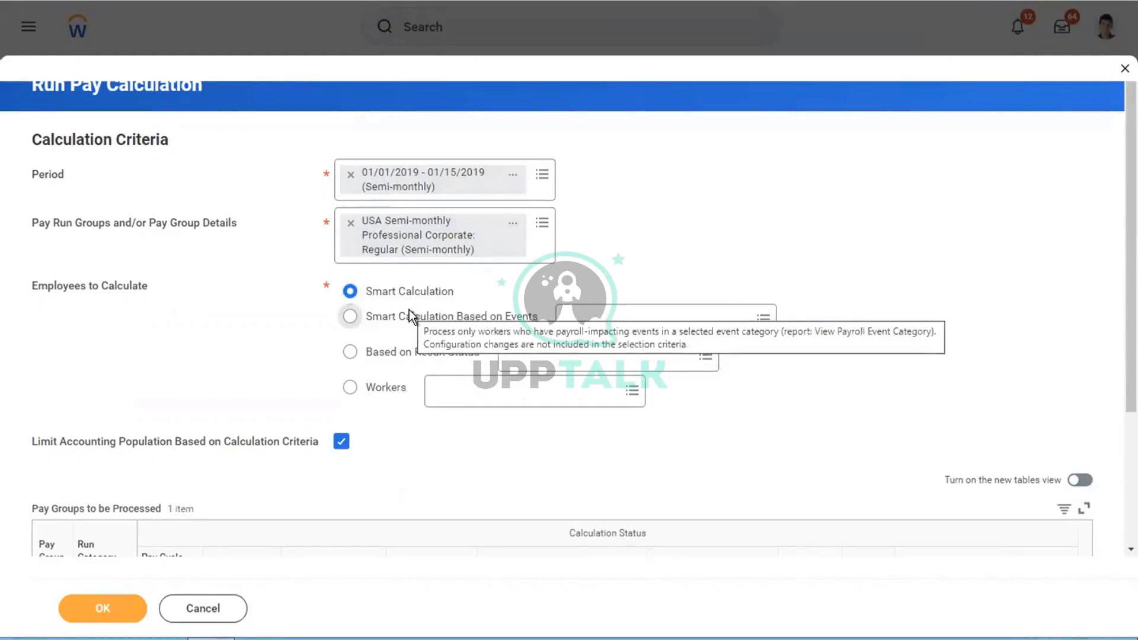
Step: Switch to Smart Calculation Based on Events and pick the Compensation Change event category
left_click(351, 317)
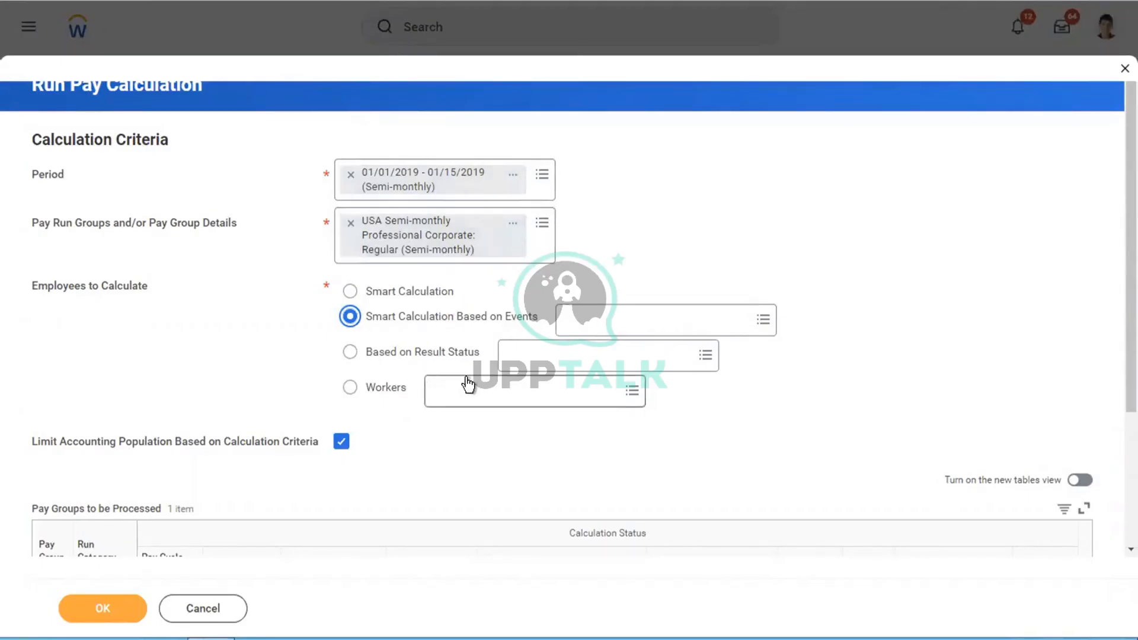
left_click(590, 334)
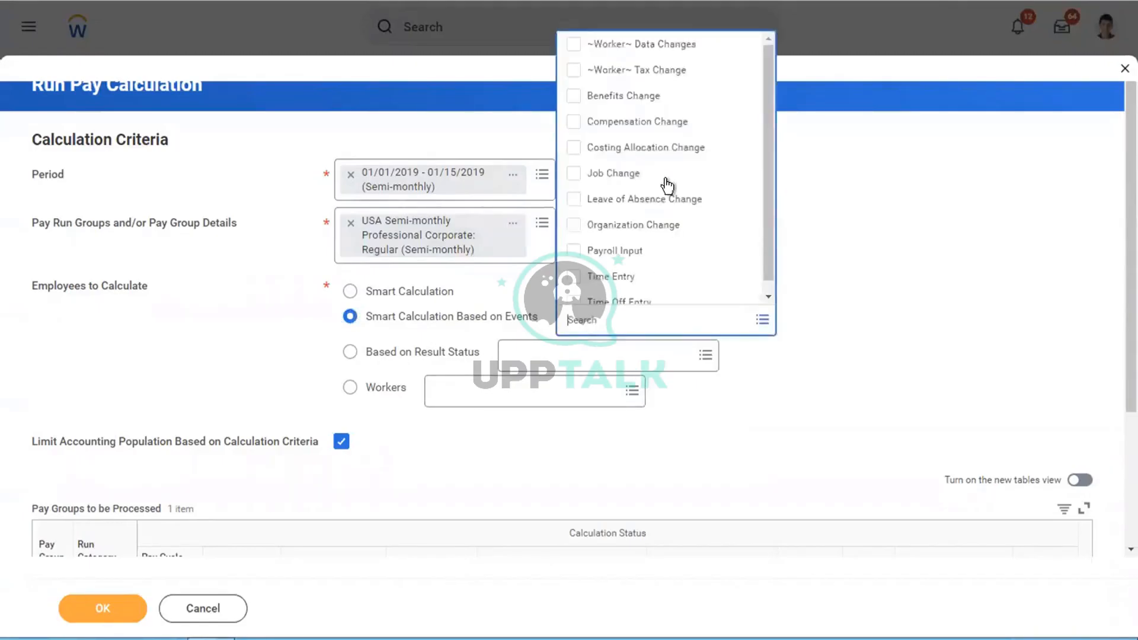
left_click(627, 125)
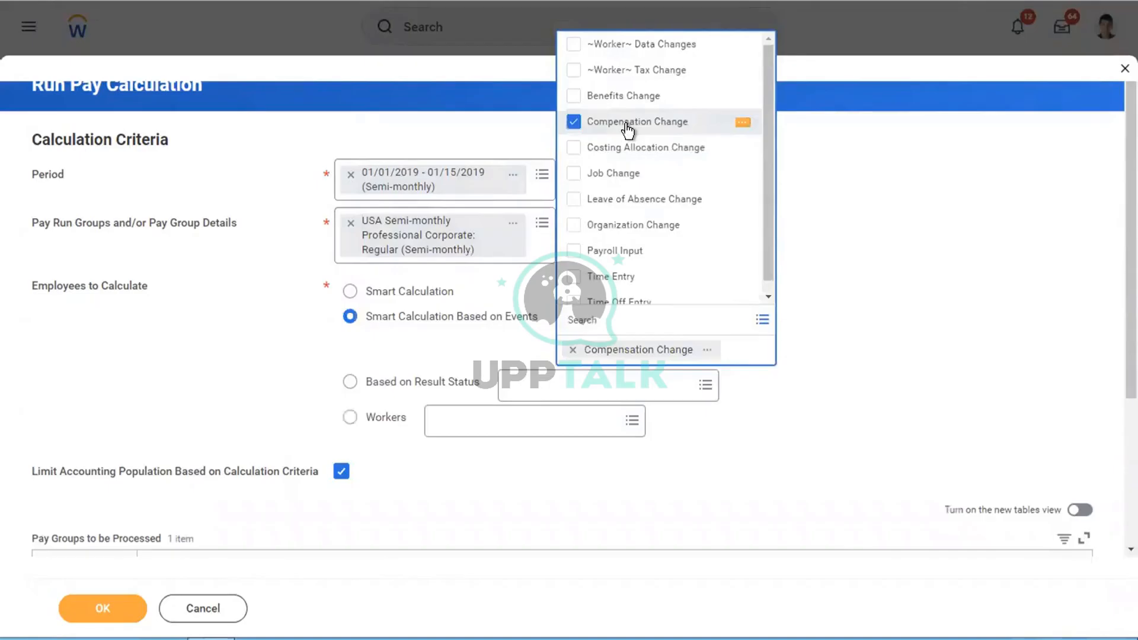
left_click(523, 110)
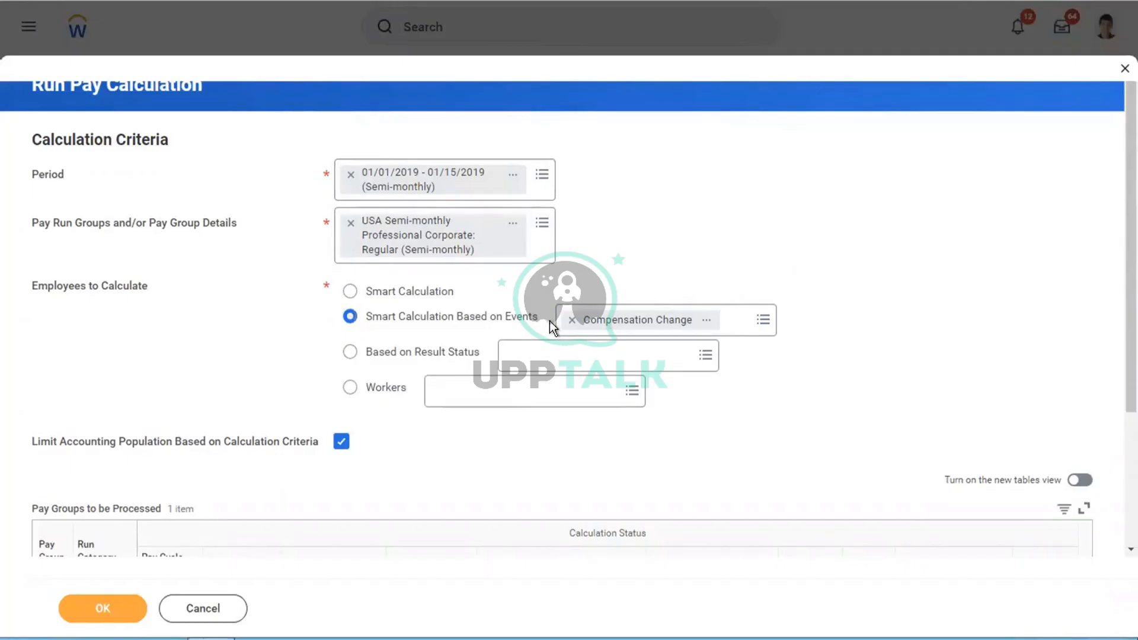
mouse_move(552, 321)
Step: Remove the Compensation Change event category and switch Employees to Calculate to Based on Result Status
left_click(573, 320)
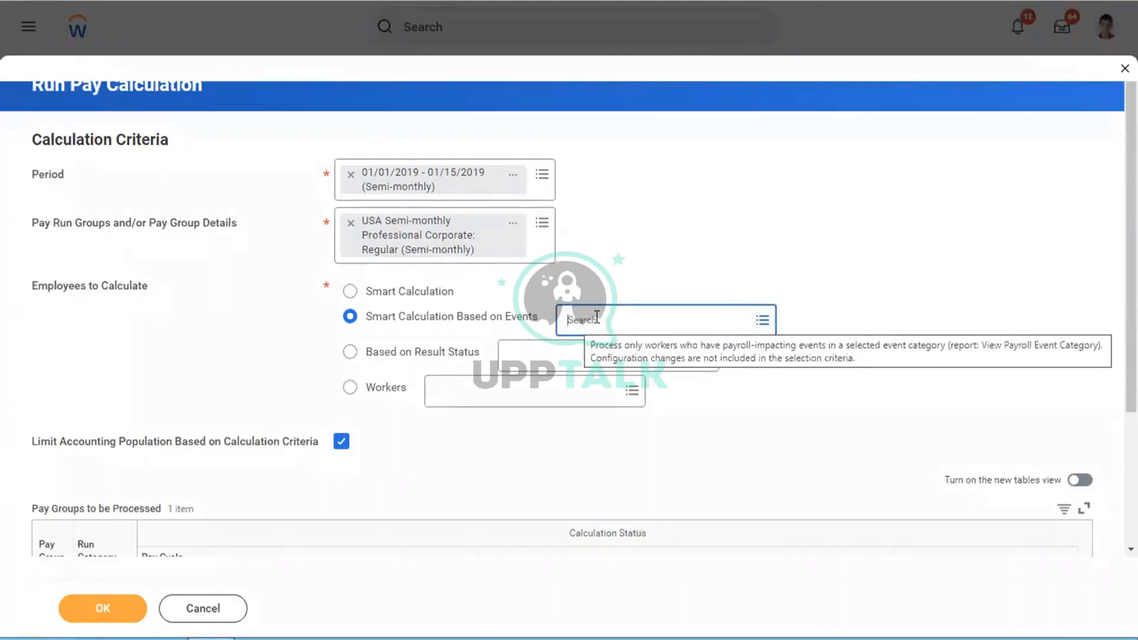
left_click(597, 318)
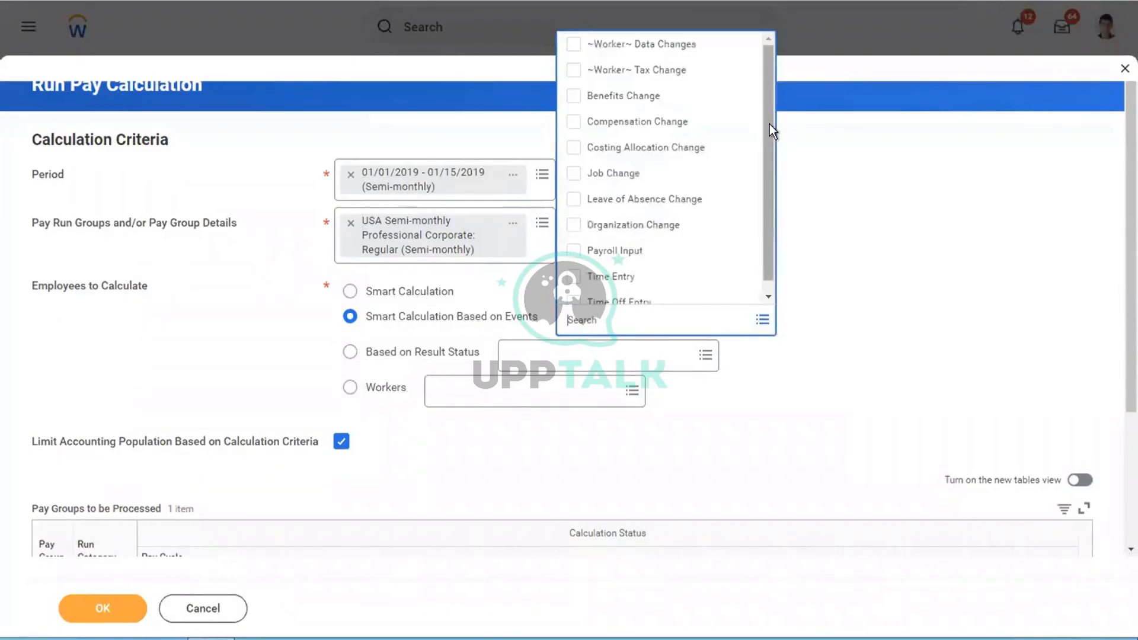
left_click_drag(767, 124, 767, 138)
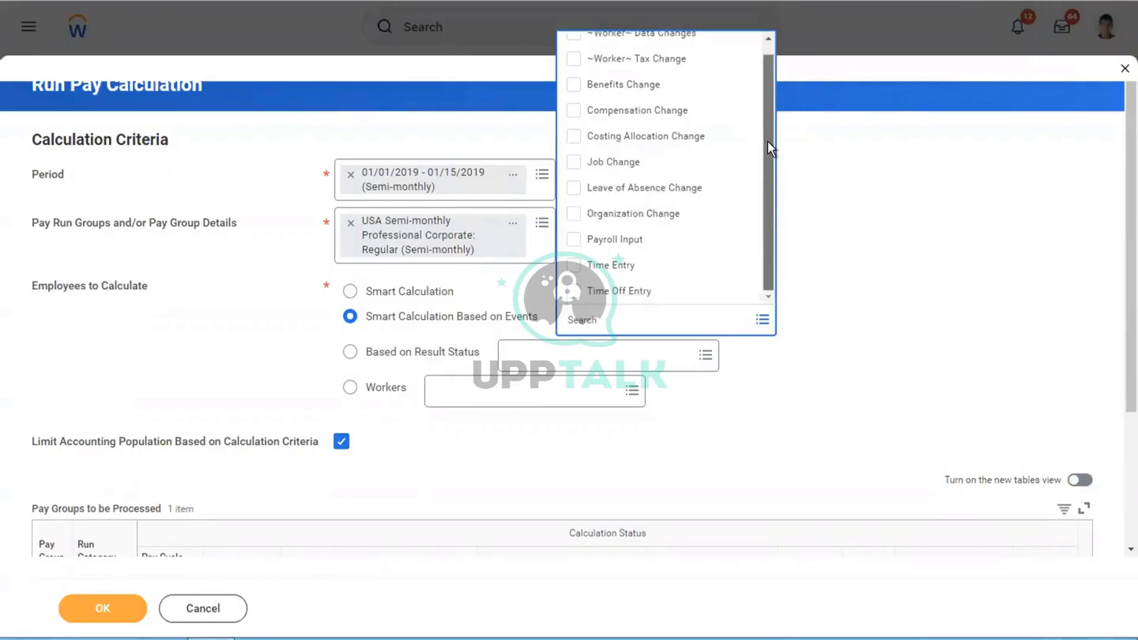
scroll(760, 87, "up", 2)
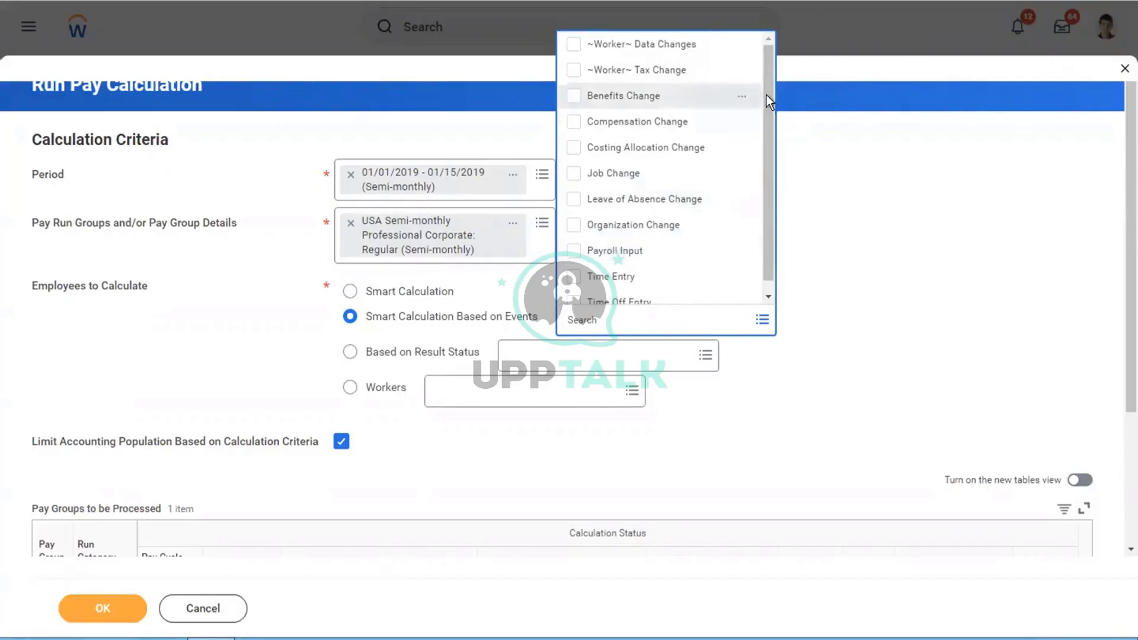
scroll(769, 206, "down", 1)
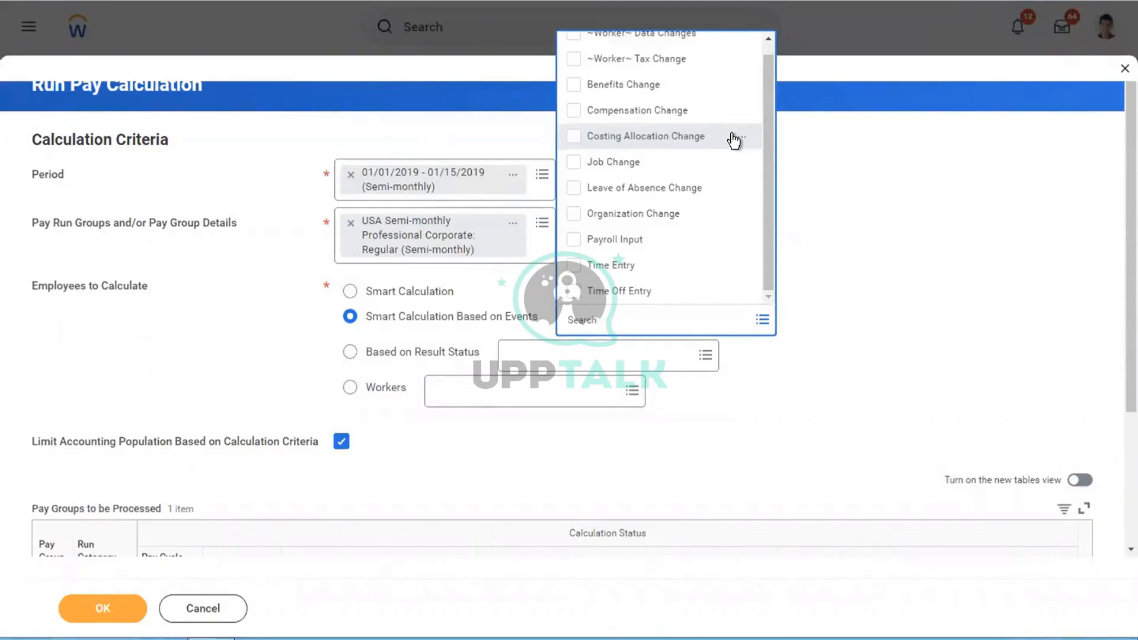
left_click(999, 260)
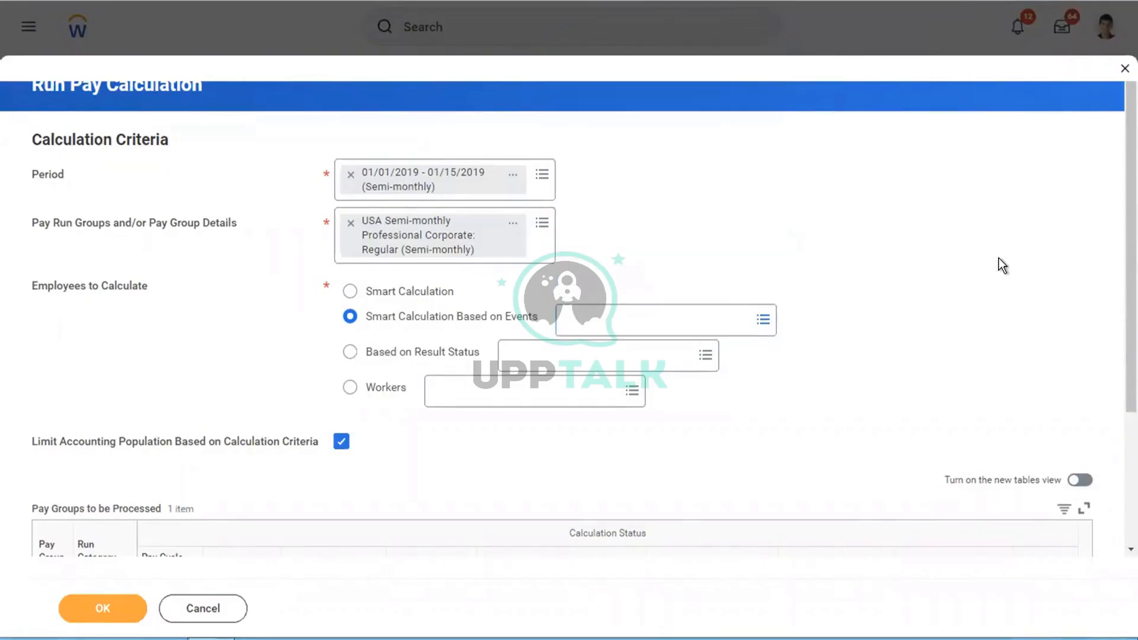
left_click(379, 354)
Step: Insert blank lines above the Workday Payroll Process title in the Word notes
key("ctrl+Left")
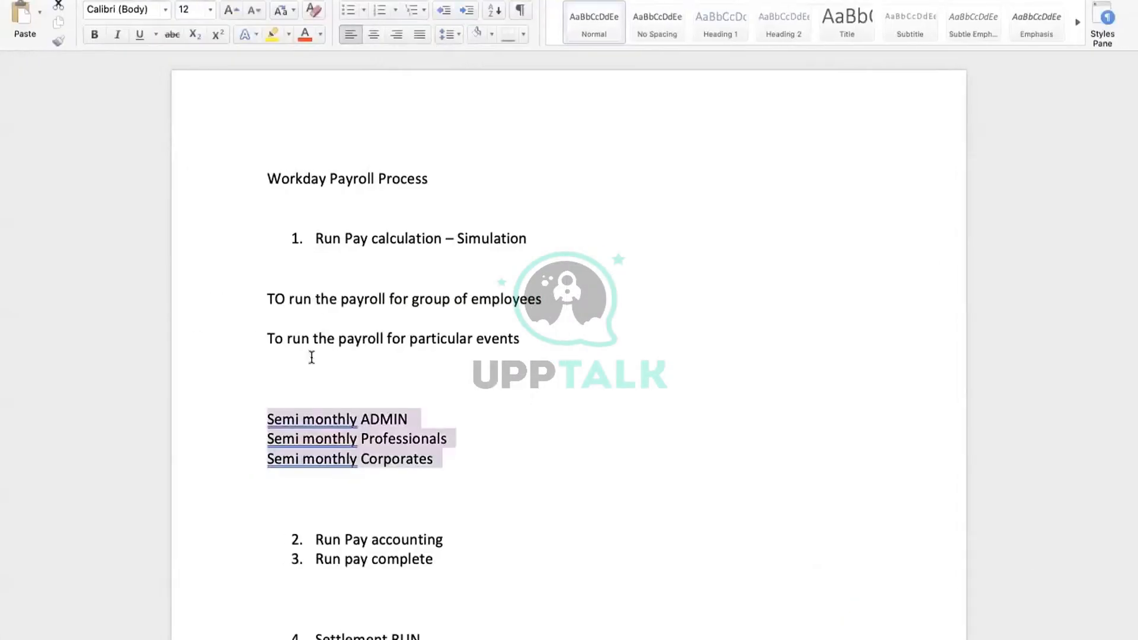
left_click(295, 122)
key("Return")
key("Return")
key("Return")
key("Return")
key("Return")
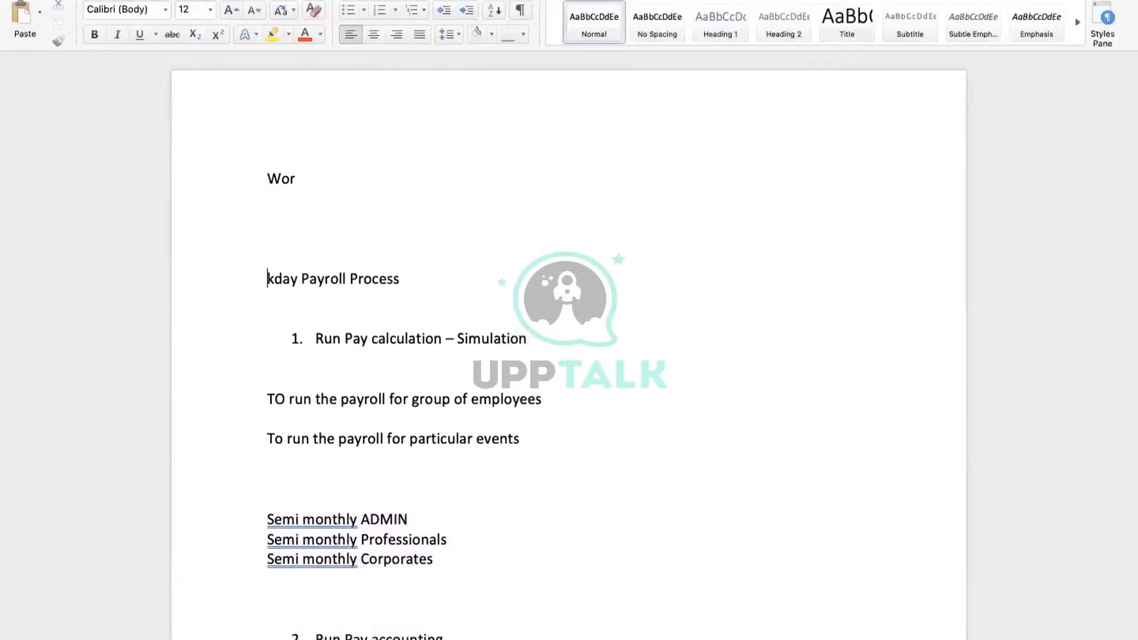
key("Return")
key("BackSpace")
key("BackSpace")
key("BackSpace")
key("BackSpace")
key("BackSpace")
key("BackSpace")
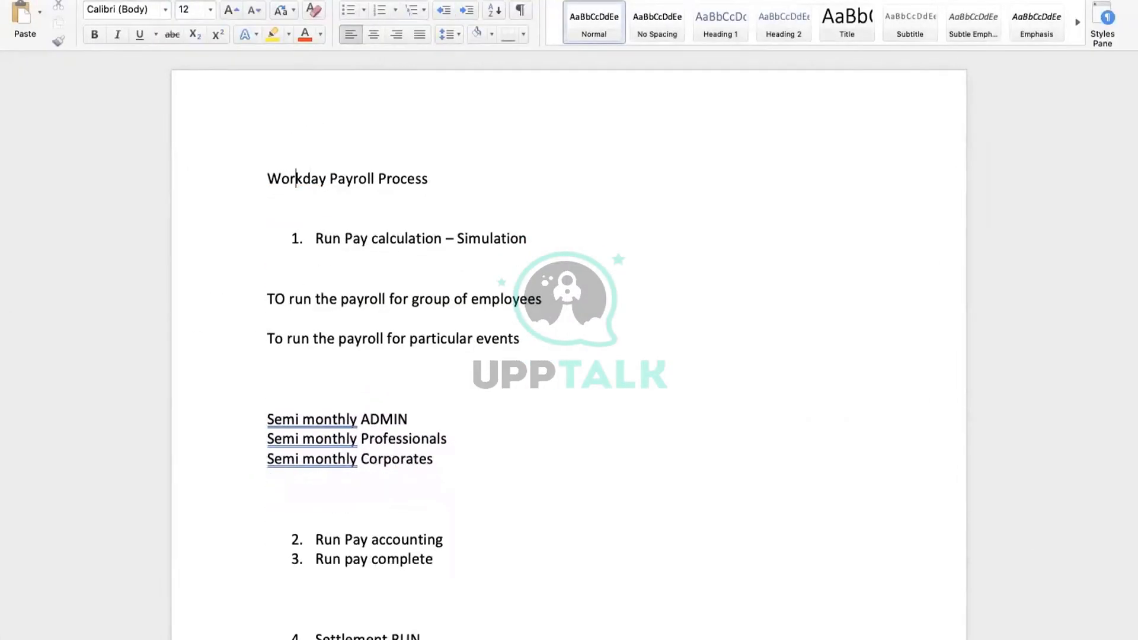
key("Left")
key("Return")
key("Return")
key("Return")
key("Return")
key("Return")
key("Return")
key("Return")
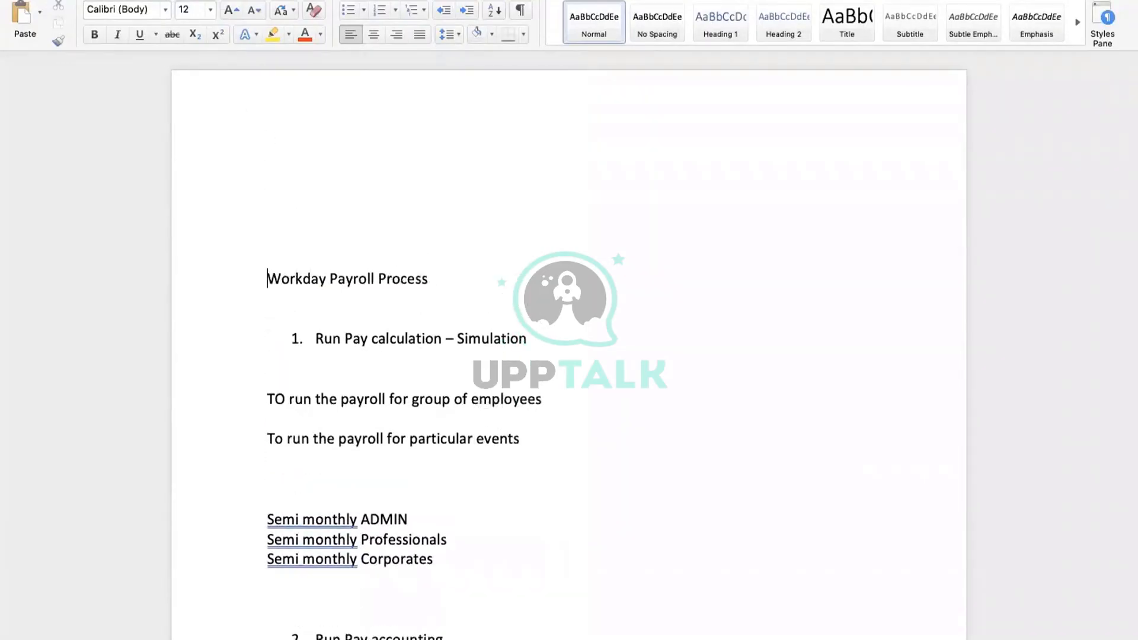
left_click(305, 167)
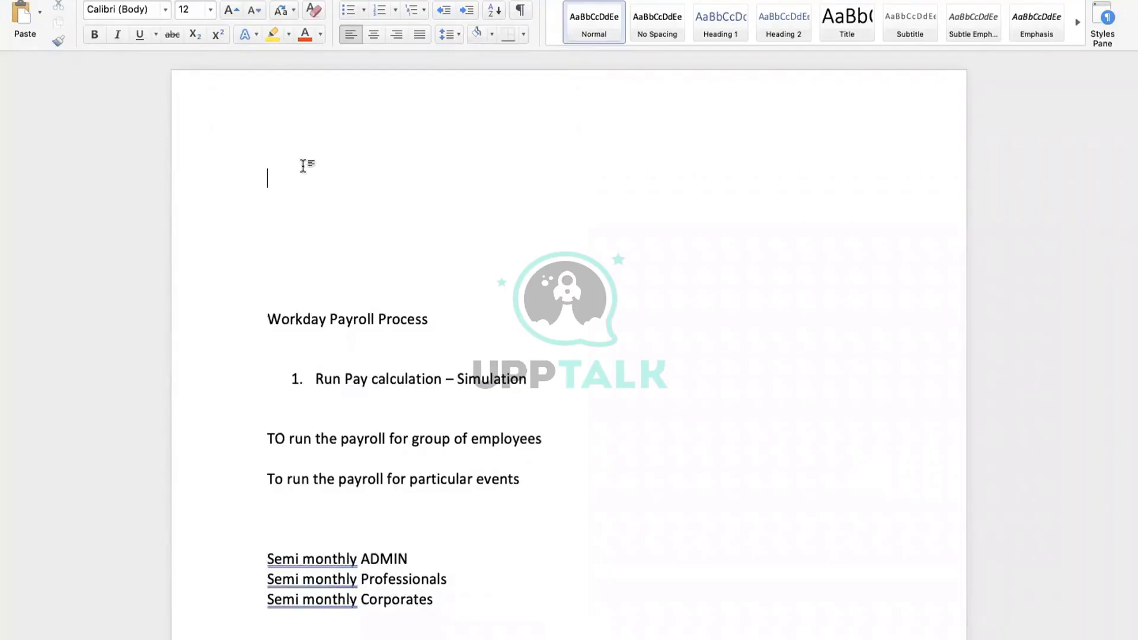
Step: List NOT YET STARTED, INPROGRESS and ERROR on separate lines, then return to Workday
type("NOI")
type("T YET ")
type("STARTED")
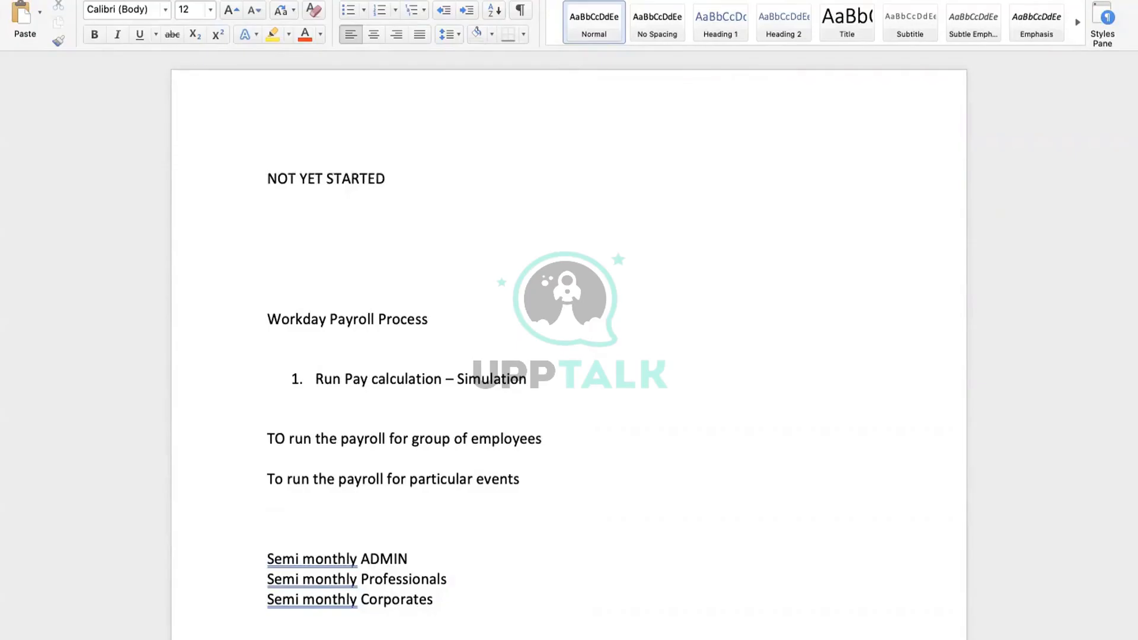
key("Return")
type("INPRO")
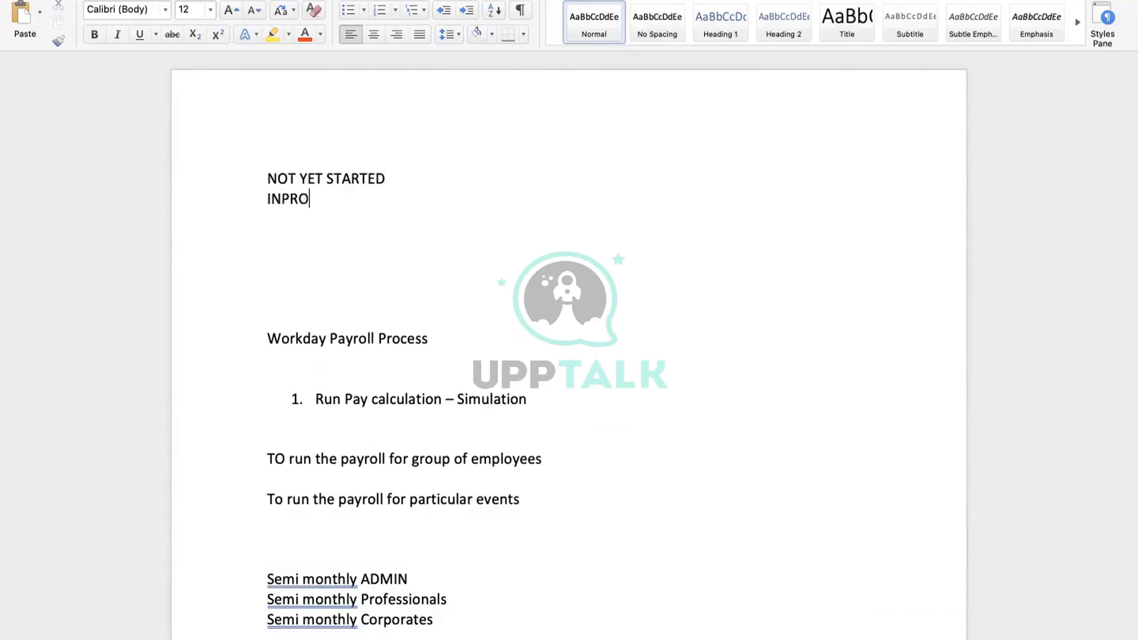
type("GRESS")
key("Return")
type("ERROR")
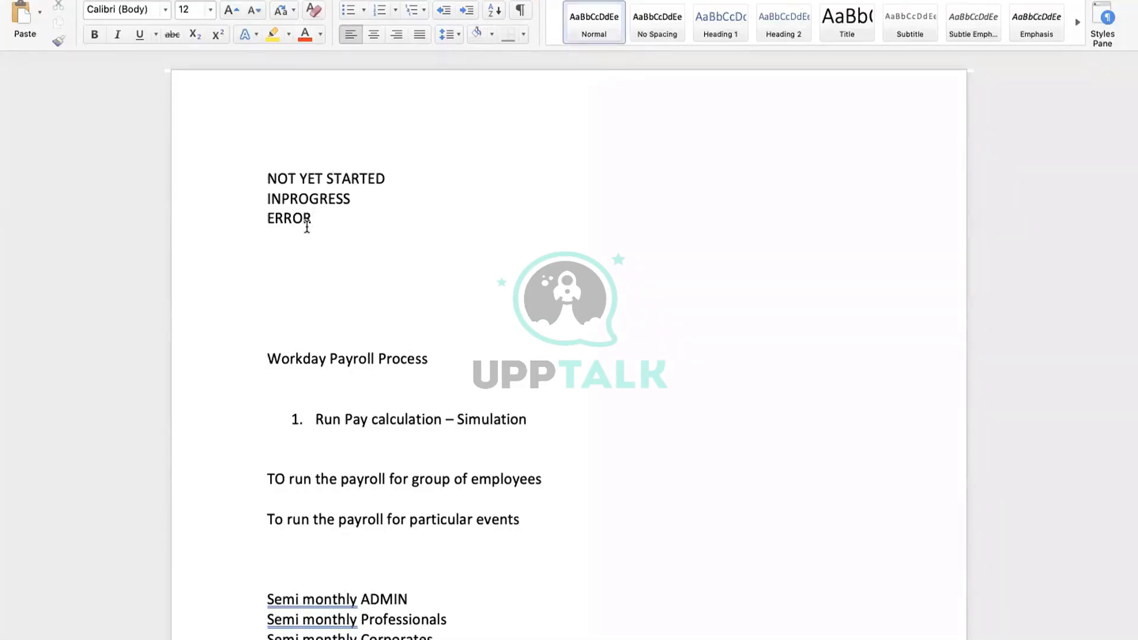
key("ctrl+Right")
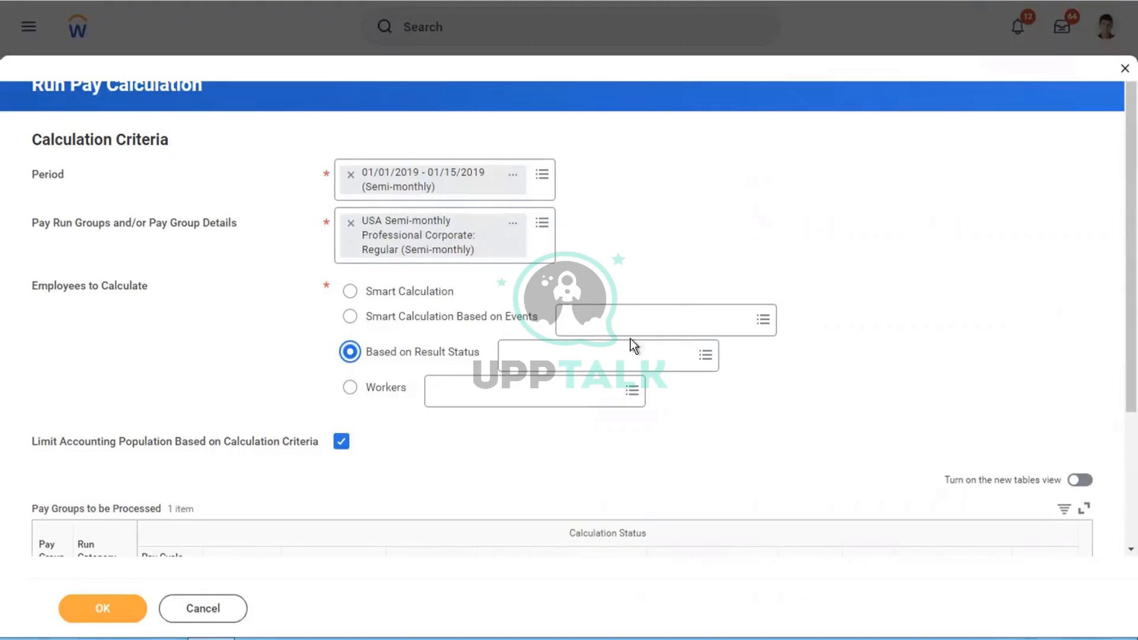
left_click(588, 359)
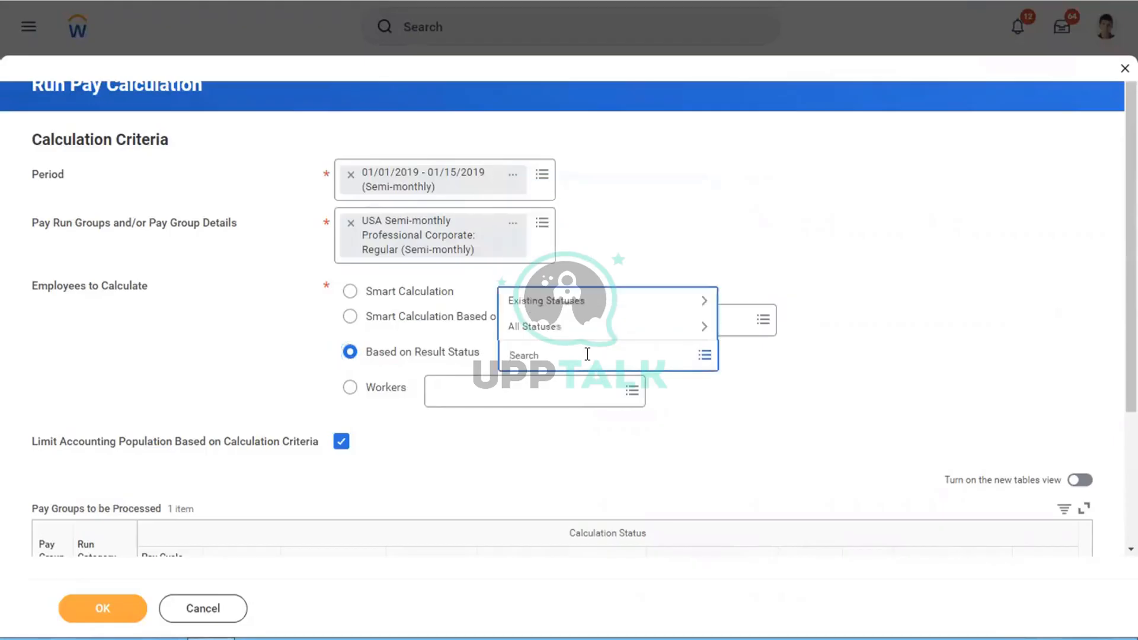
left_click(530, 308)
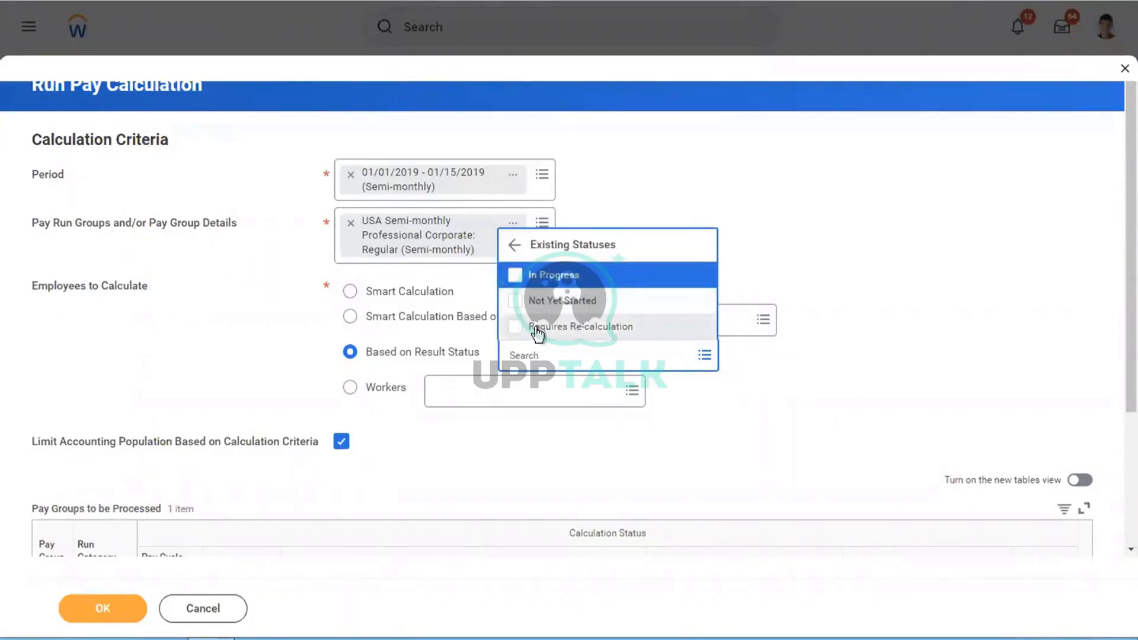
left_click(872, 208)
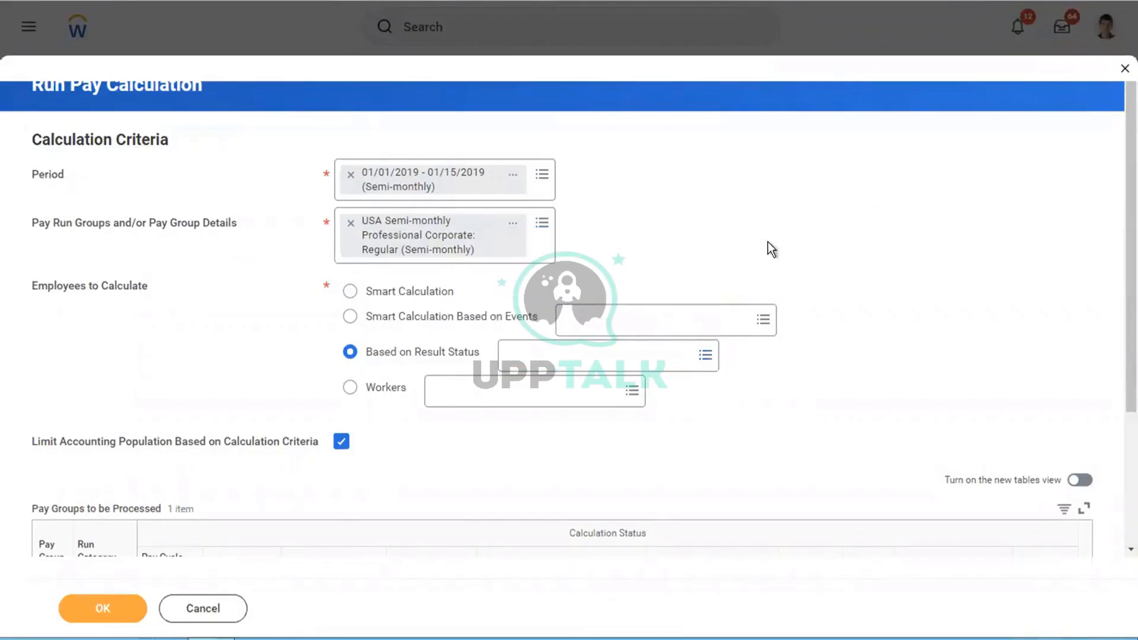
left_click(581, 357)
left_click(542, 329)
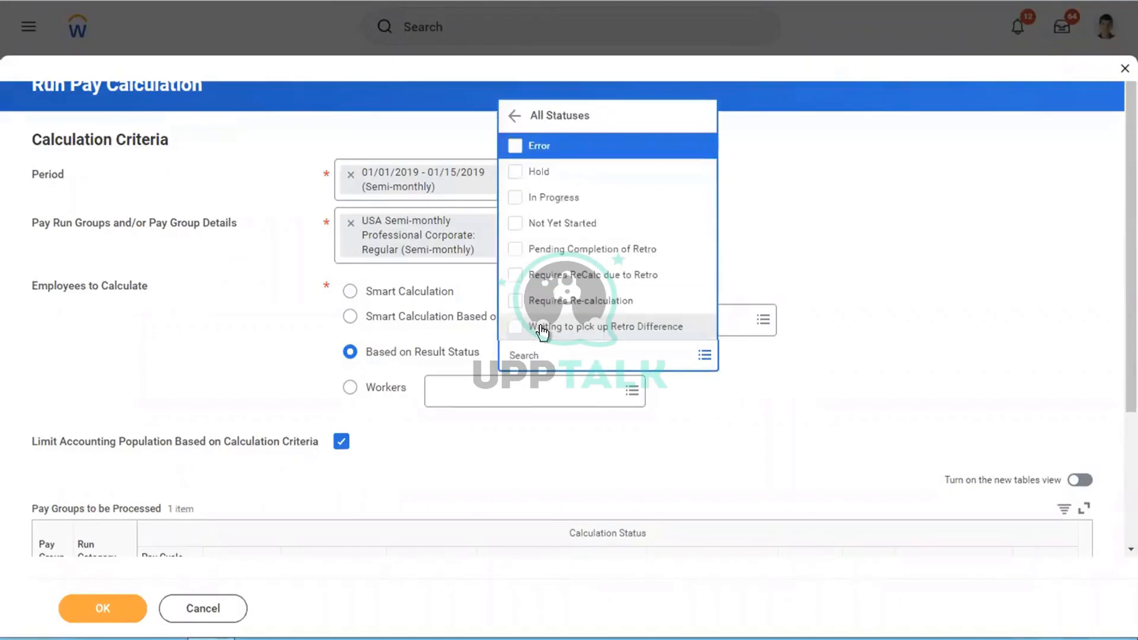
key("Down")
key("Down")
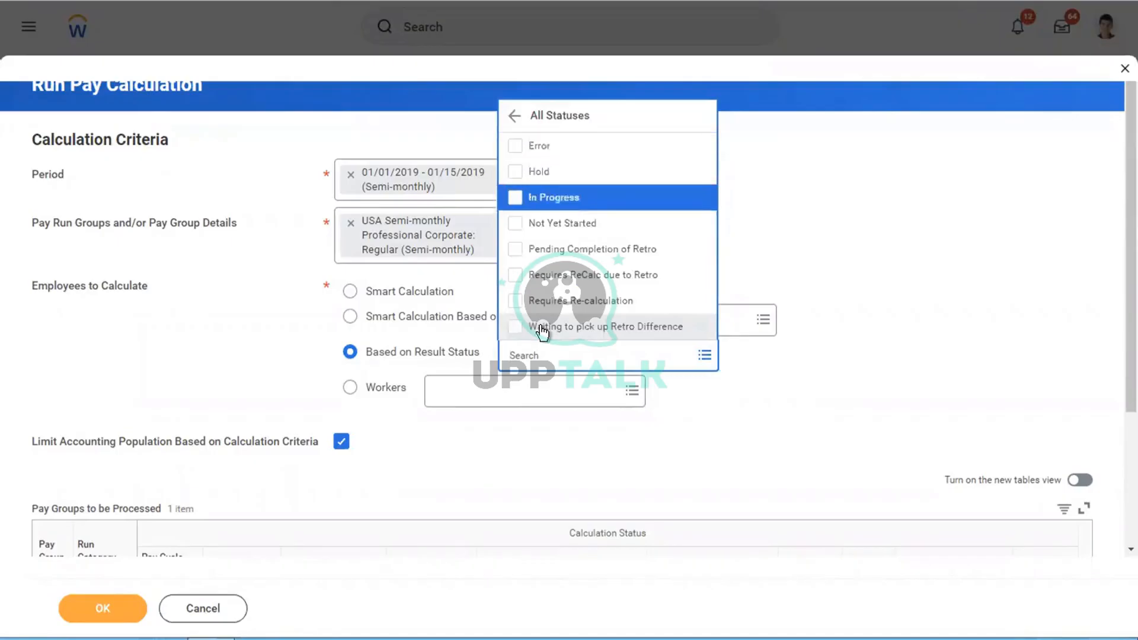
key("Down")
key("Down")
key("Down")
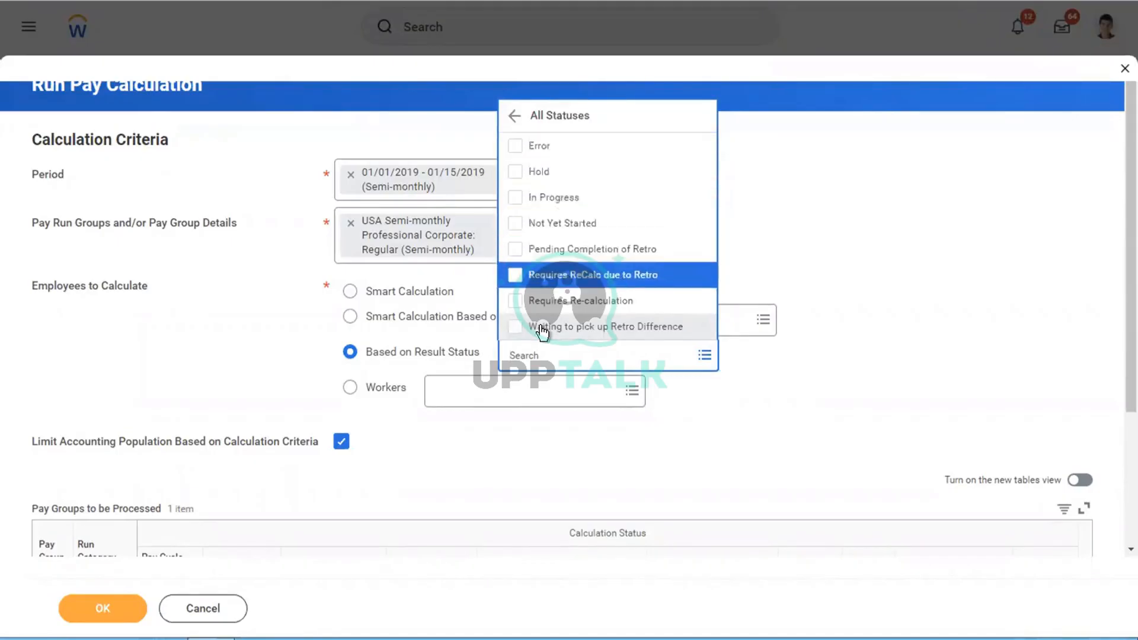
key("Down")
key("Down")
key("Down")
key("Down")
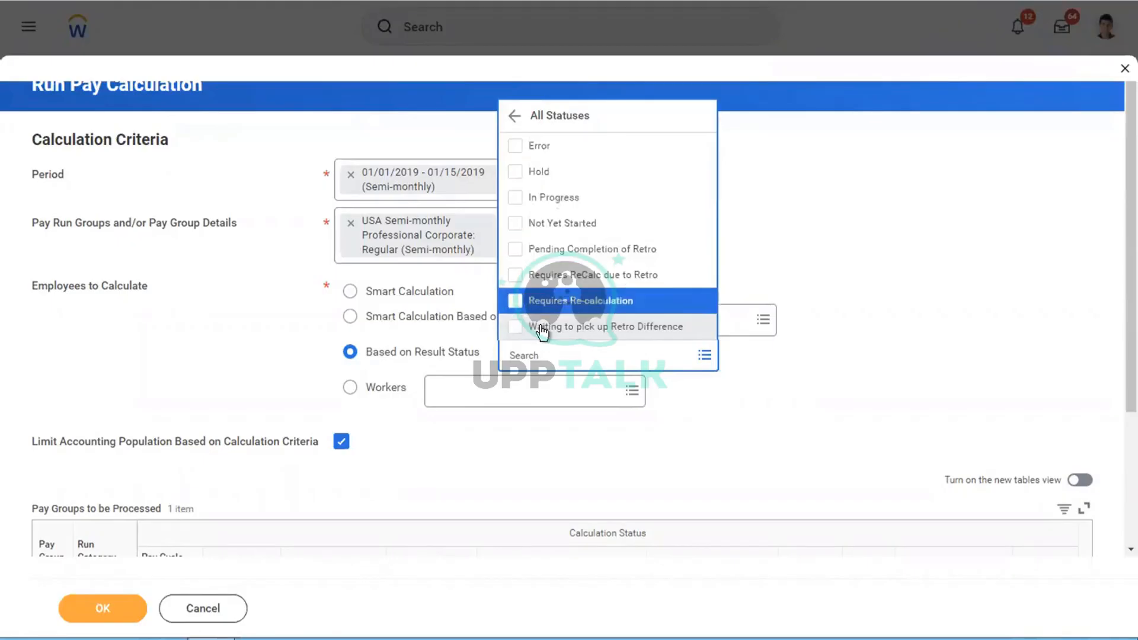
left_click(983, 235)
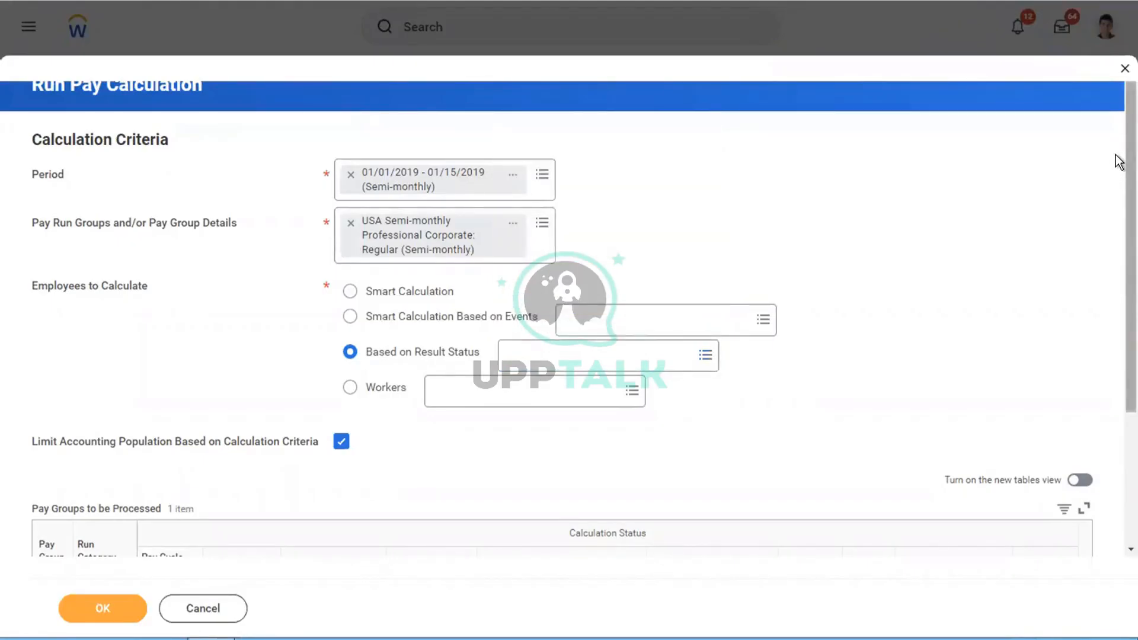
left_click_drag(1119, 224, 1119, 348)
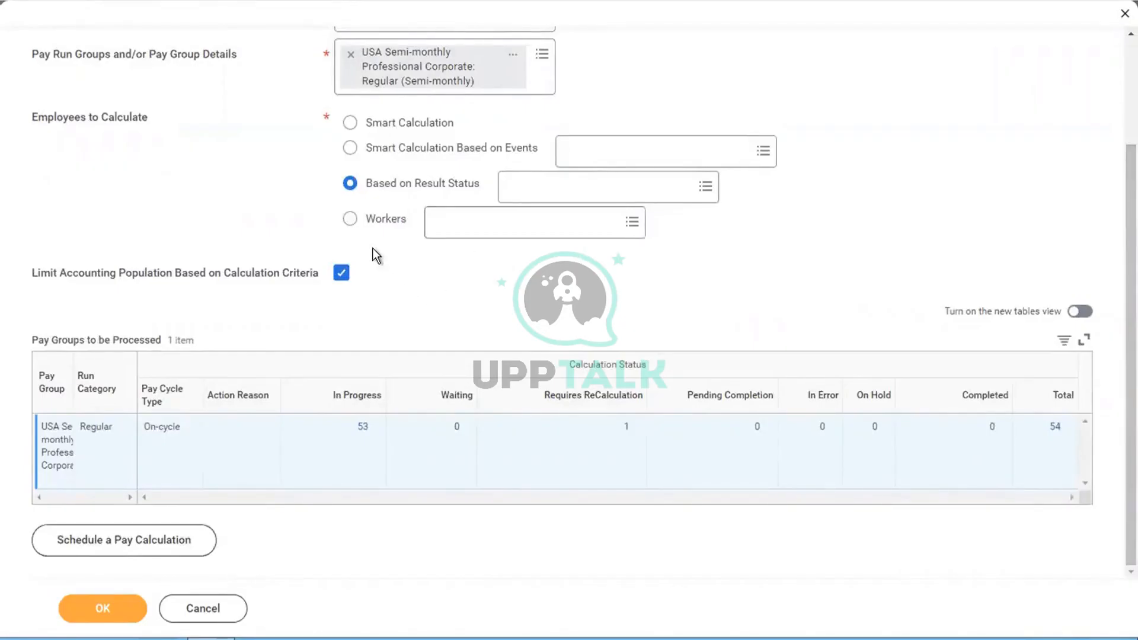
Step: Choose to calculate specific Workers and open the Professional Corporate pay run group's related actions
mouse_move(364, 219)
scroll(294, 185, "up", 3)
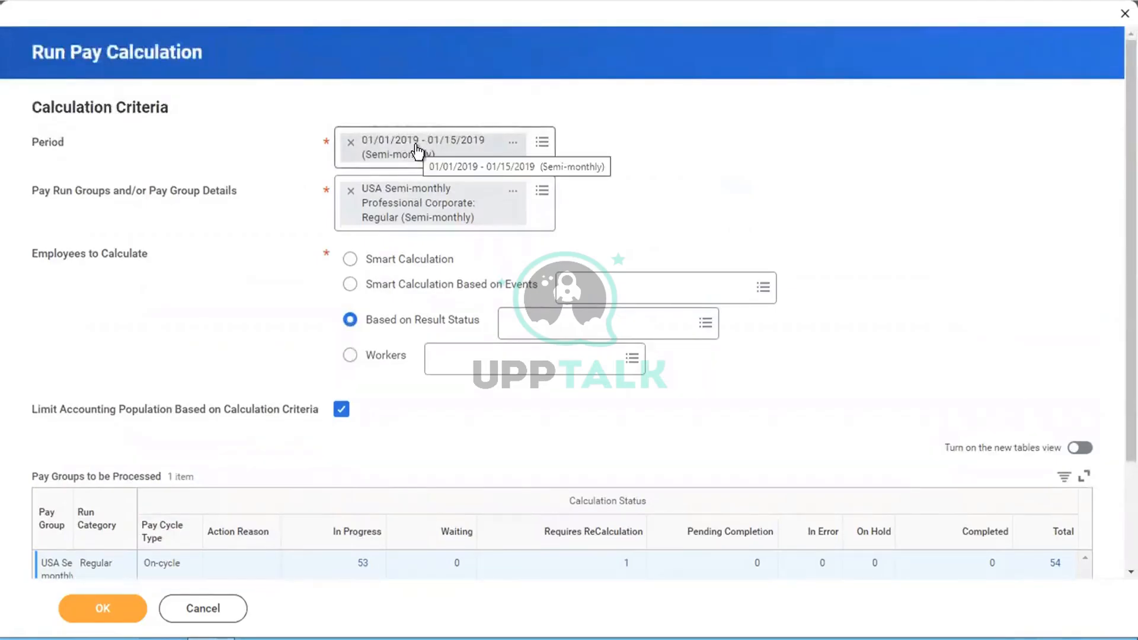
mouse_move(525, 366)
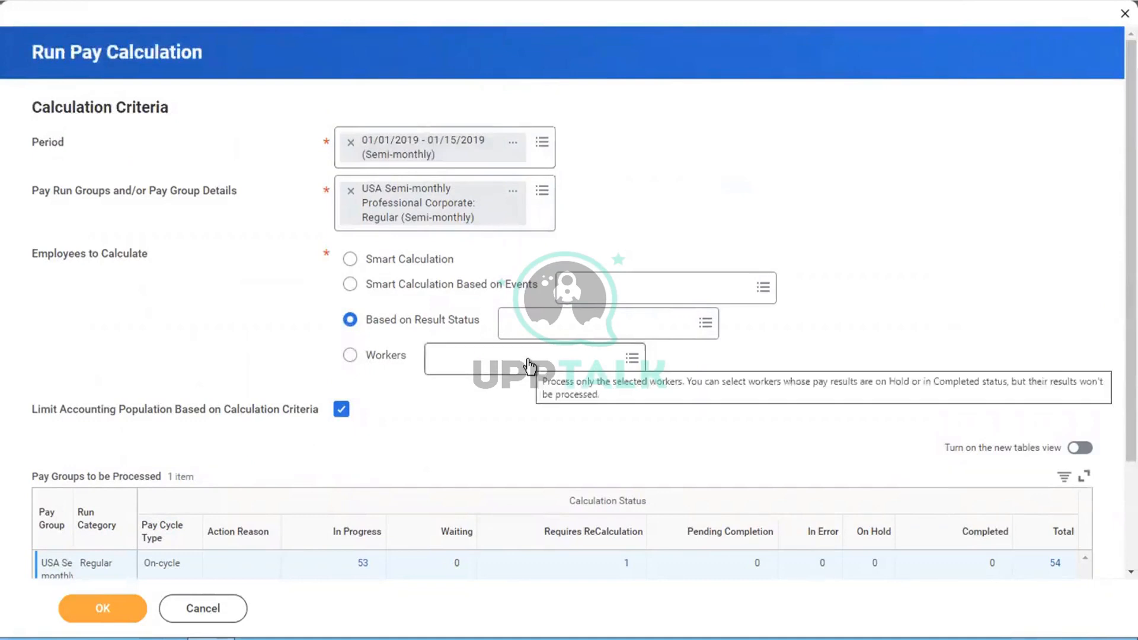
left_click(463, 363)
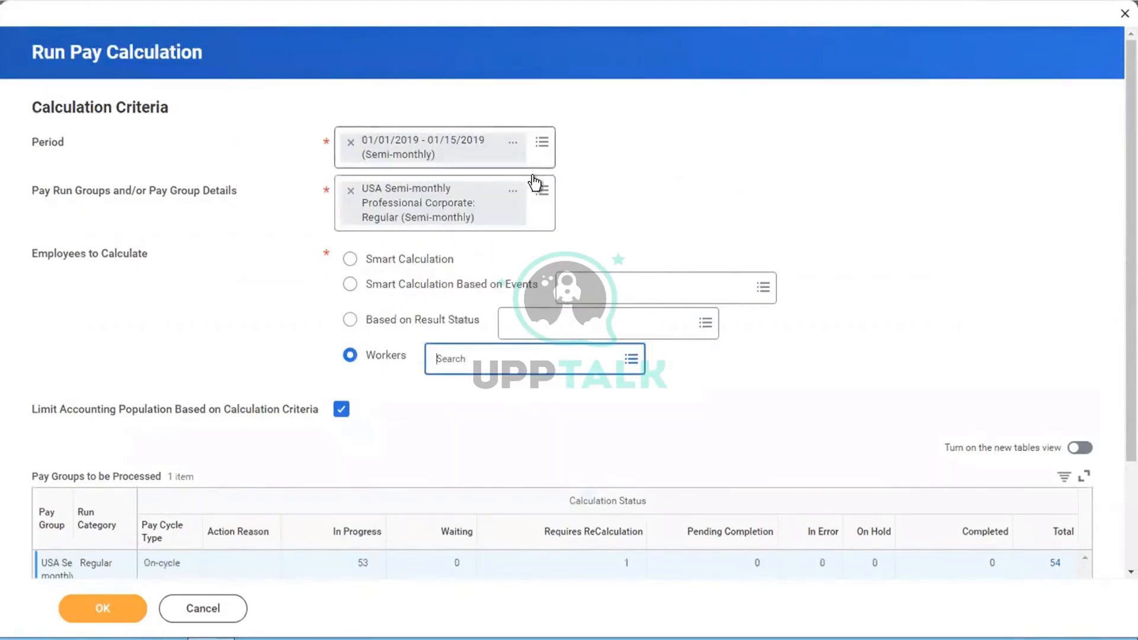
left_click(519, 192)
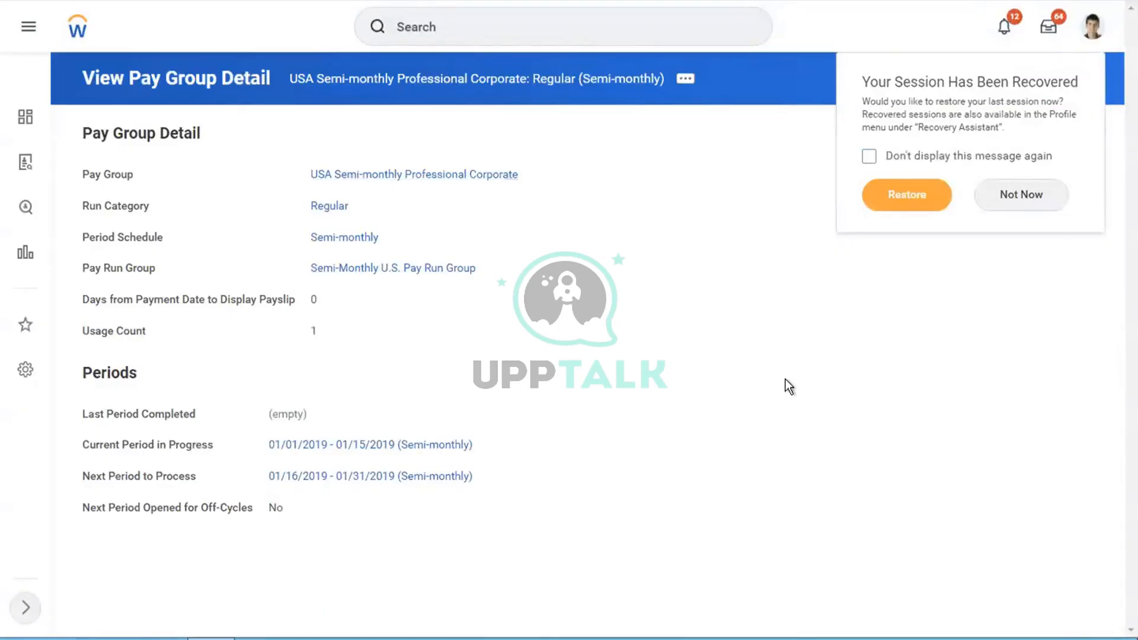
Step: Dismiss the session prompt and open the Professional Corporate pay group's Members tab, showing 55 workers
left_click(1010, 204)
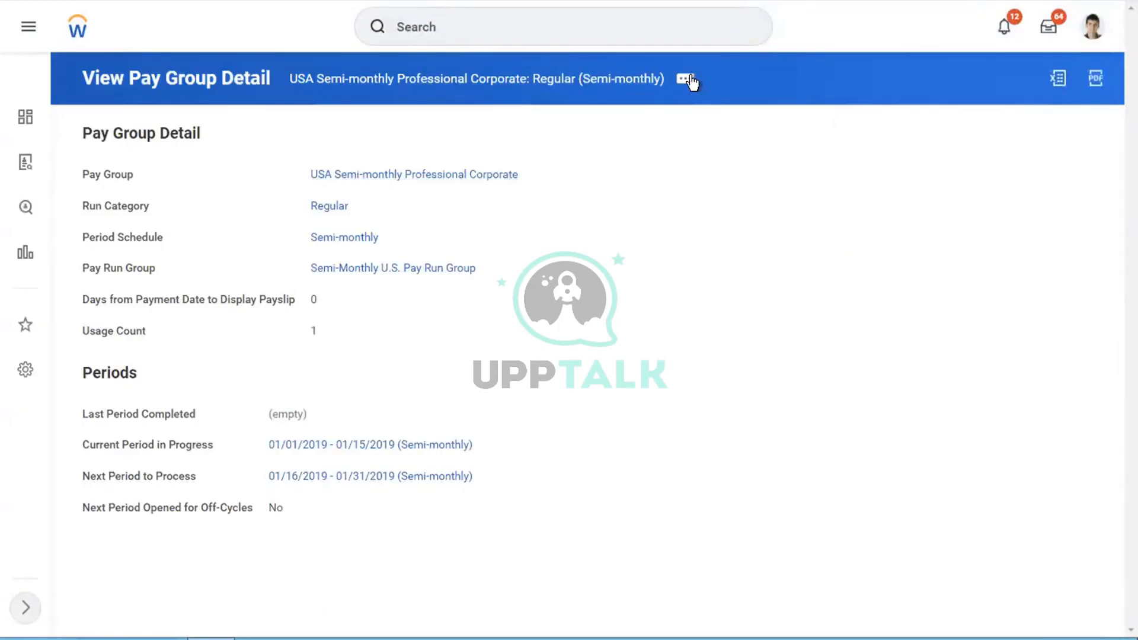
left_click(371, 174)
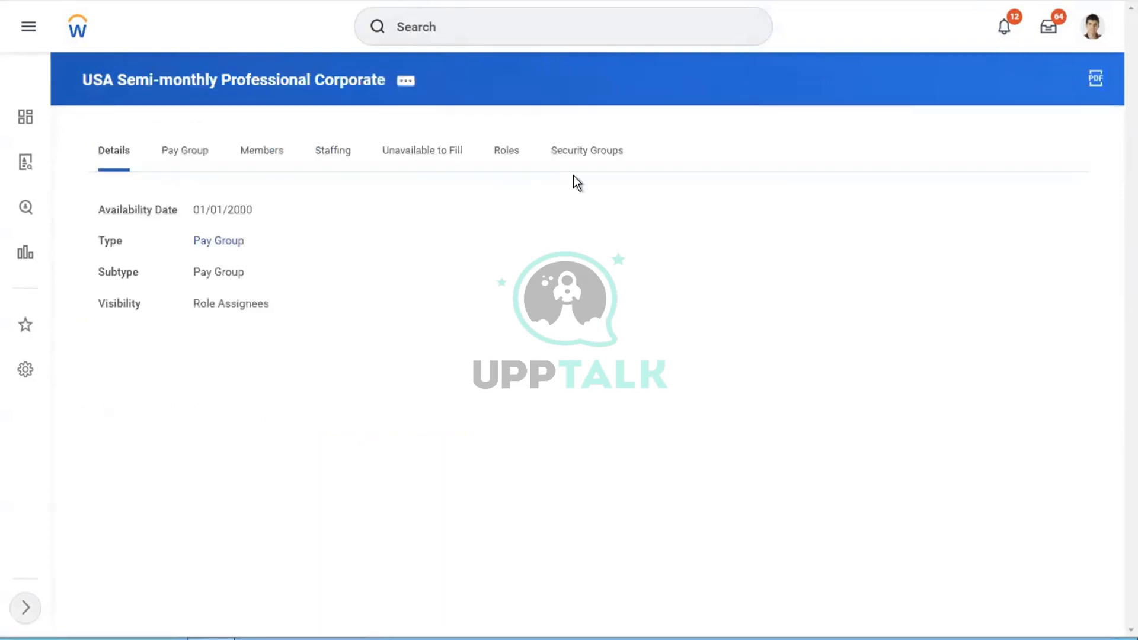
left_click(175, 163)
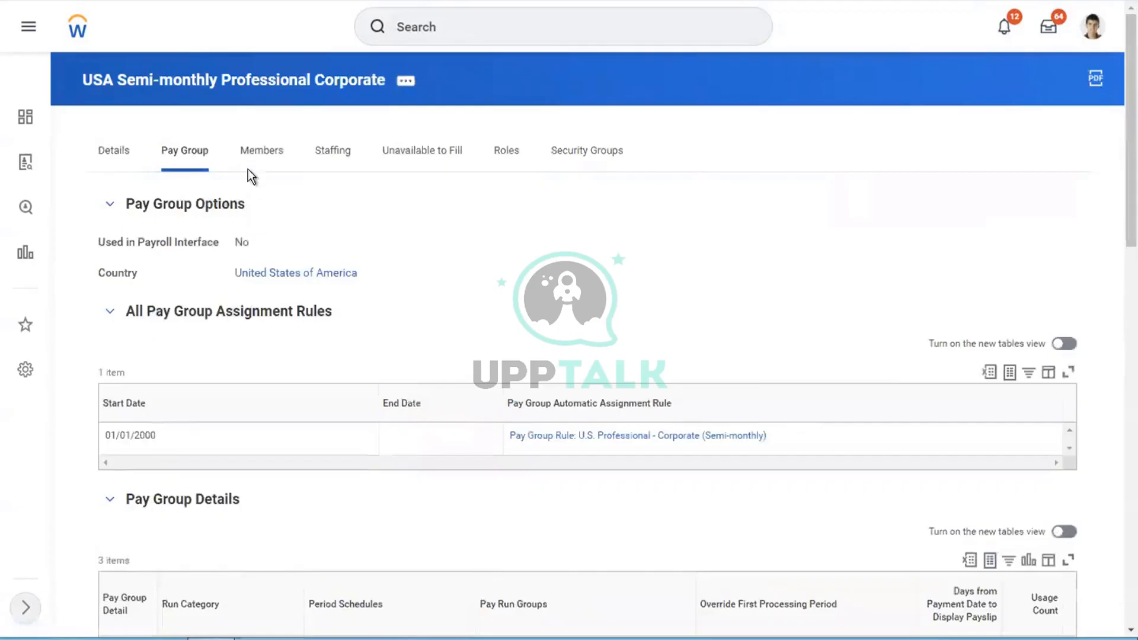
left_click(248, 152)
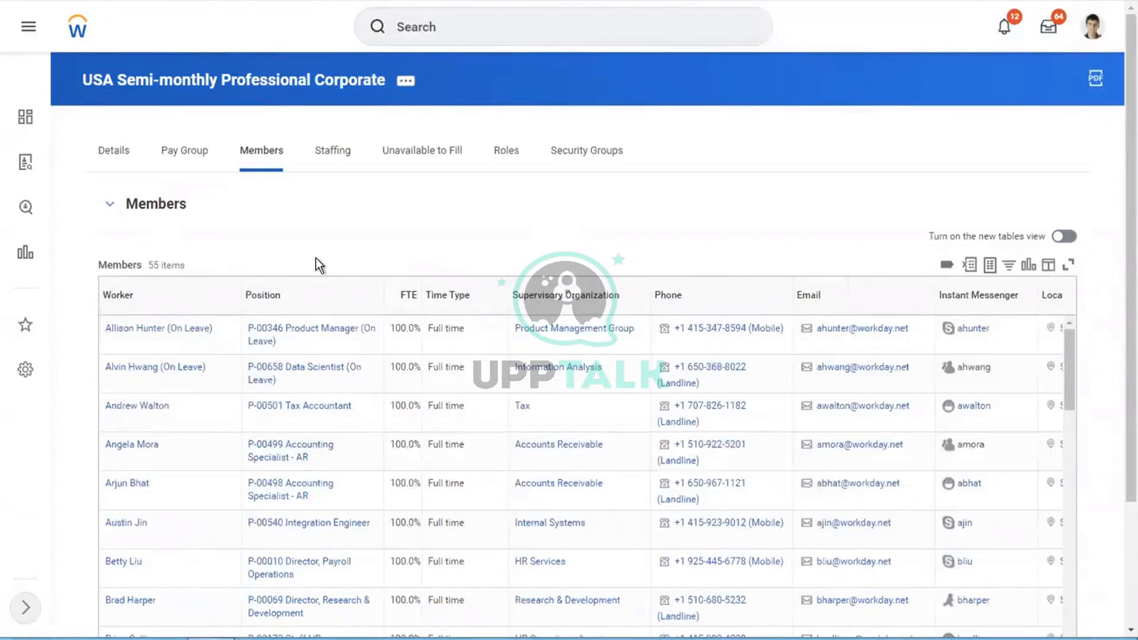
scroll(316, 258, "down", 3)
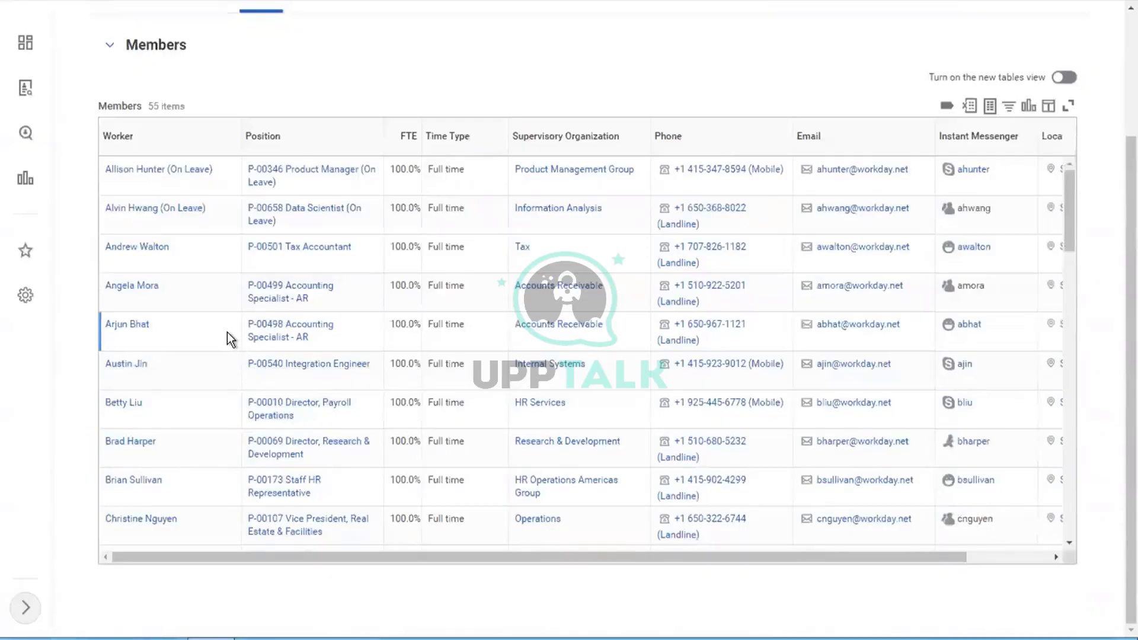
Step: Copy two workers' names from the members list and enter each in the Workers field
mouse_move(171, 289)
right_click(172, 289)
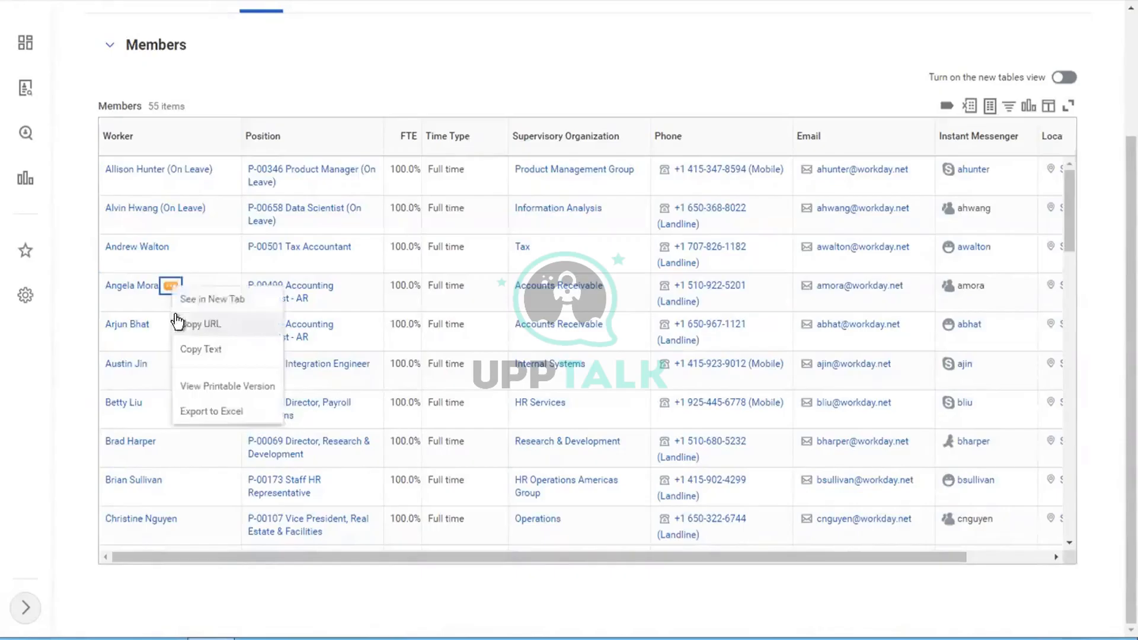
left_click(207, 351)
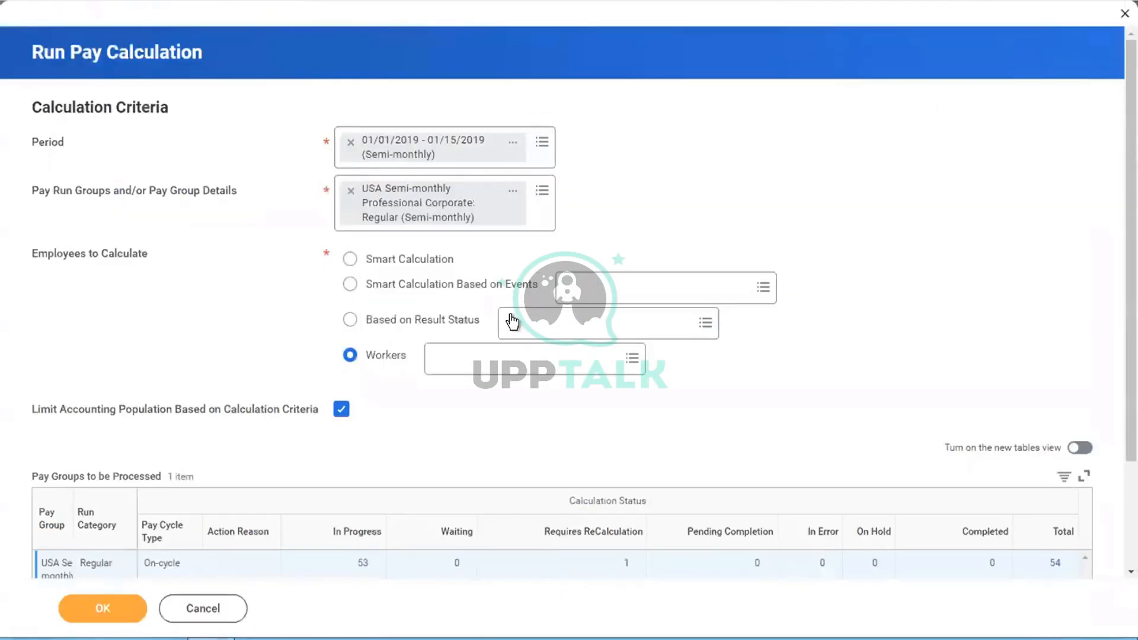
left_click(476, 351)
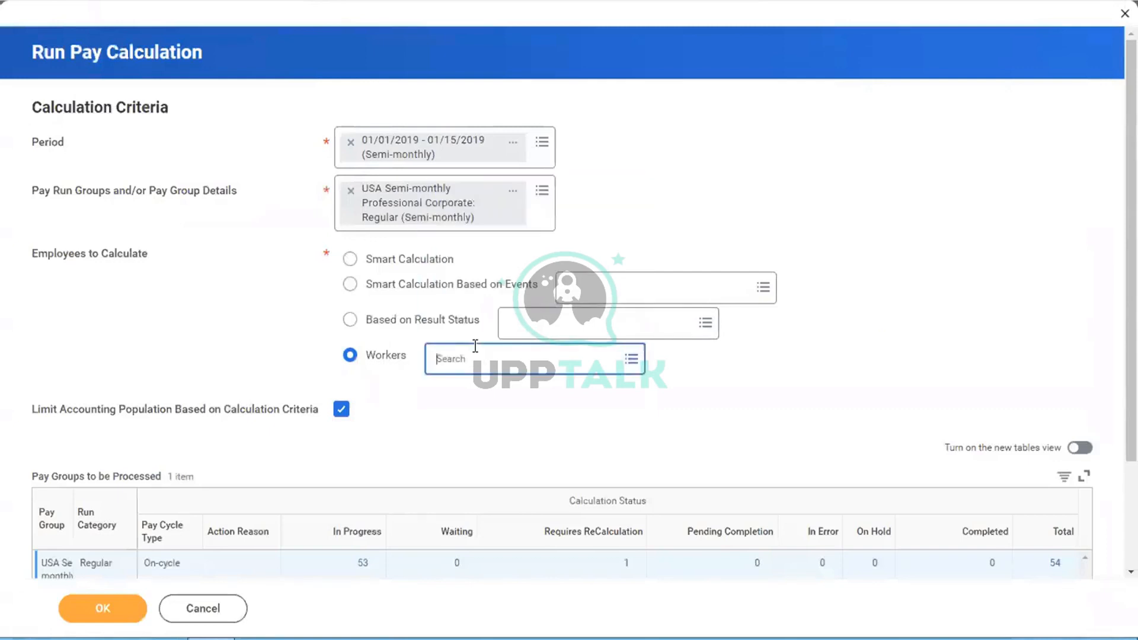
key("Return")
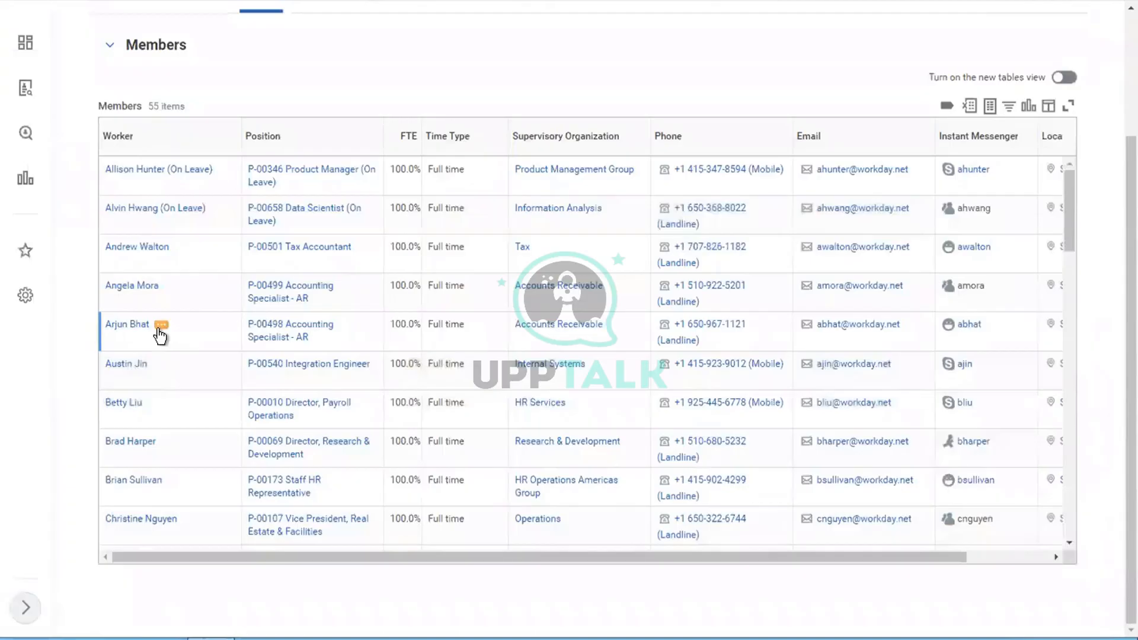
left_click(161, 326)
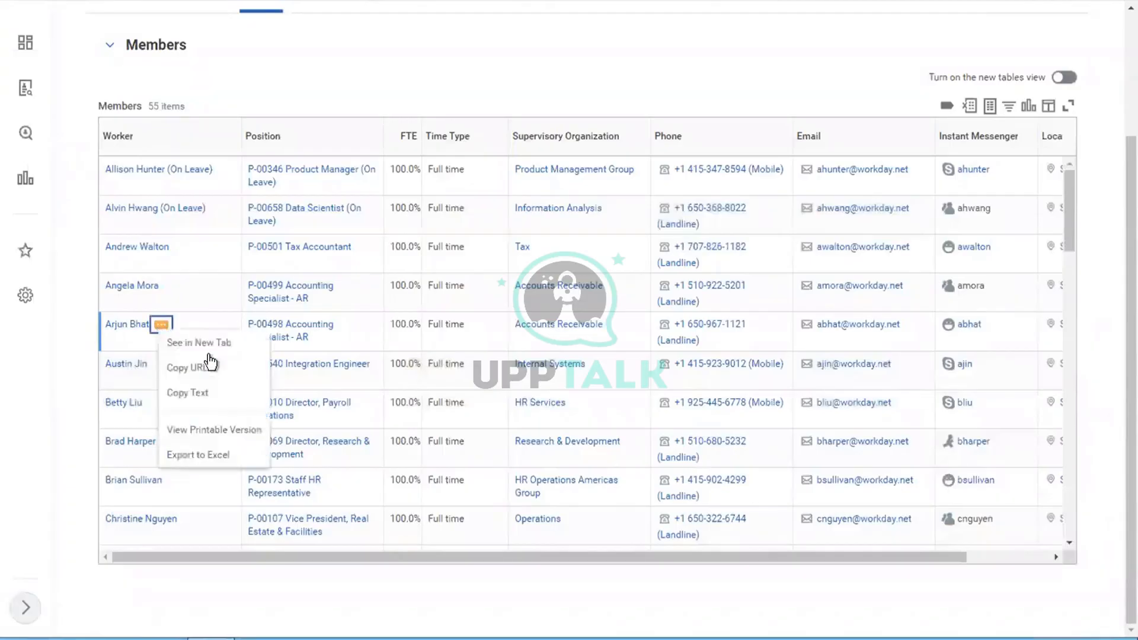
left_click(187, 393)
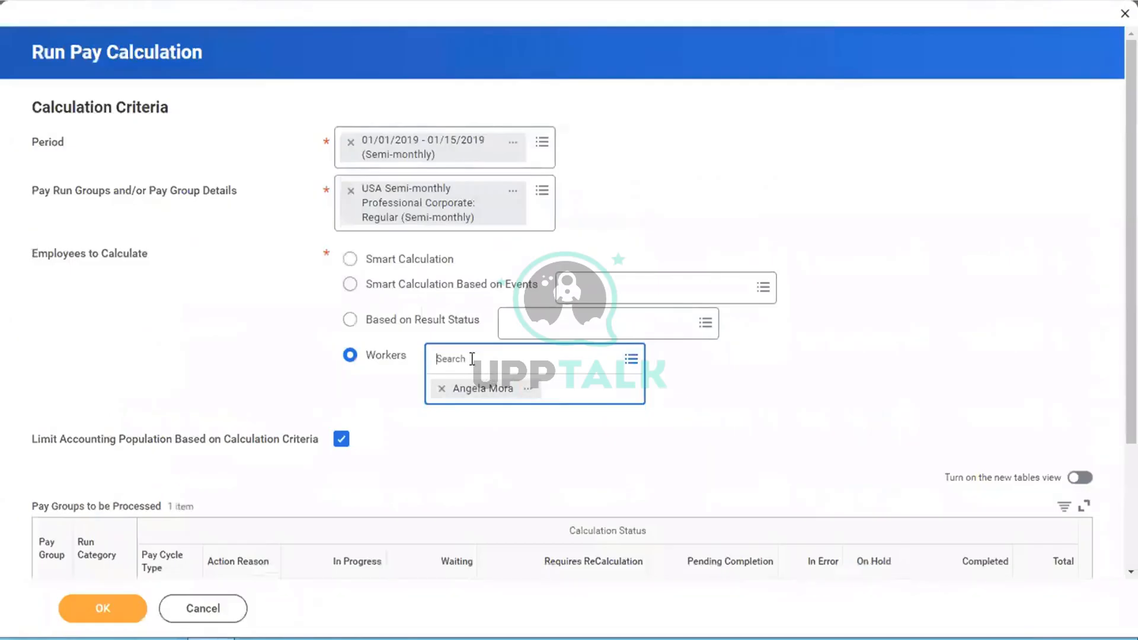
key("ctrl+v")
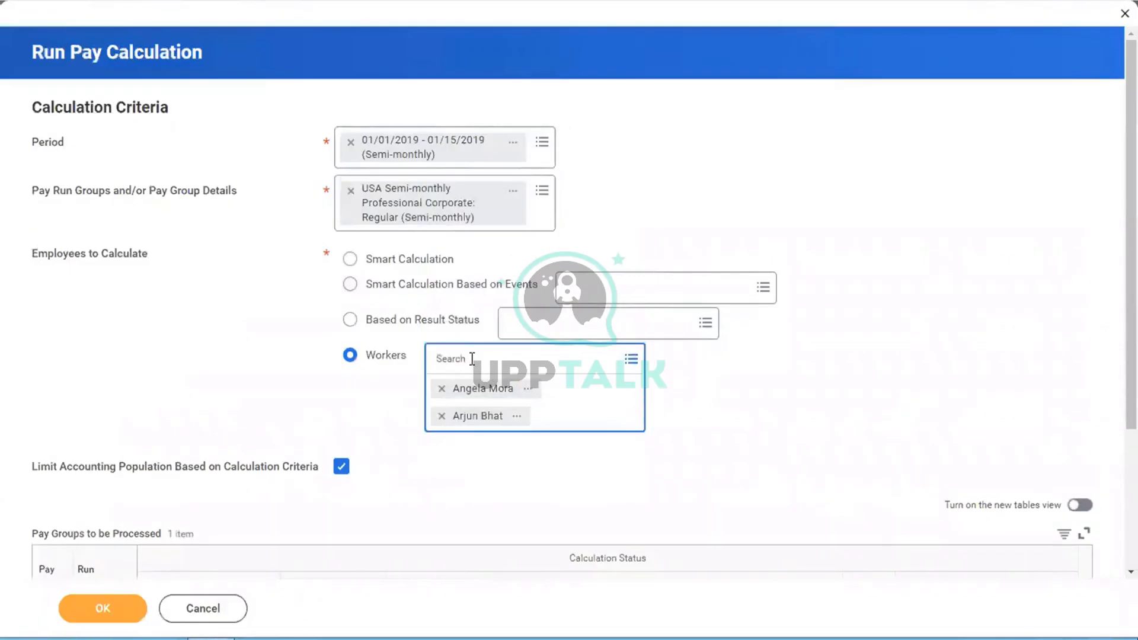
Step: Close the worker search and uncheck Limit Accounting Population Based on Calculation Criteria
left_click(857, 220)
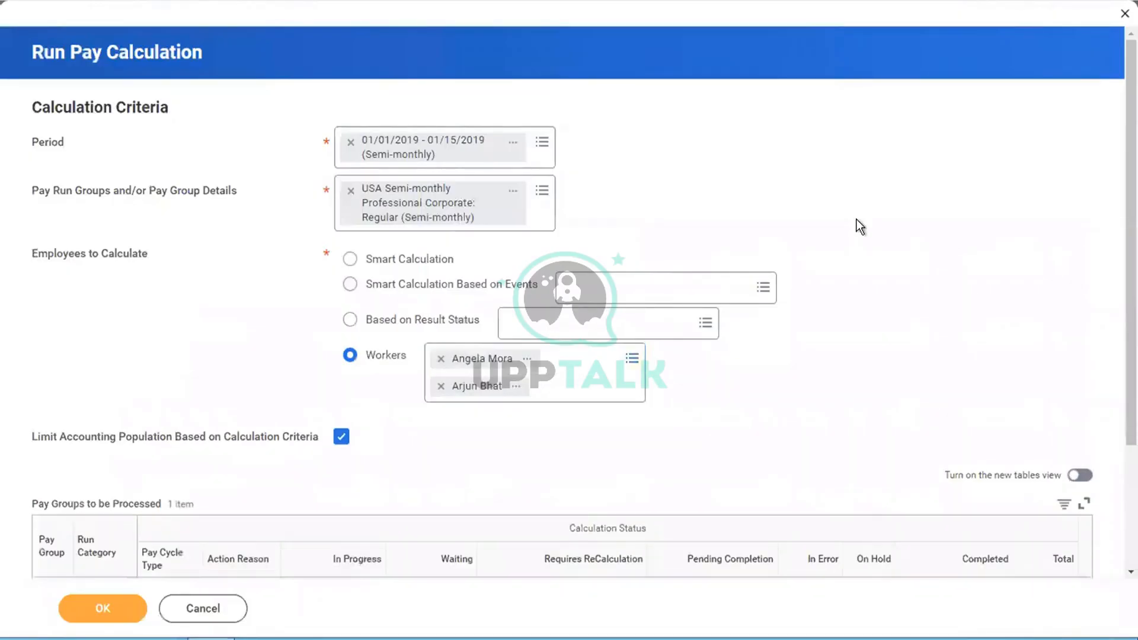
left_click(340, 437)
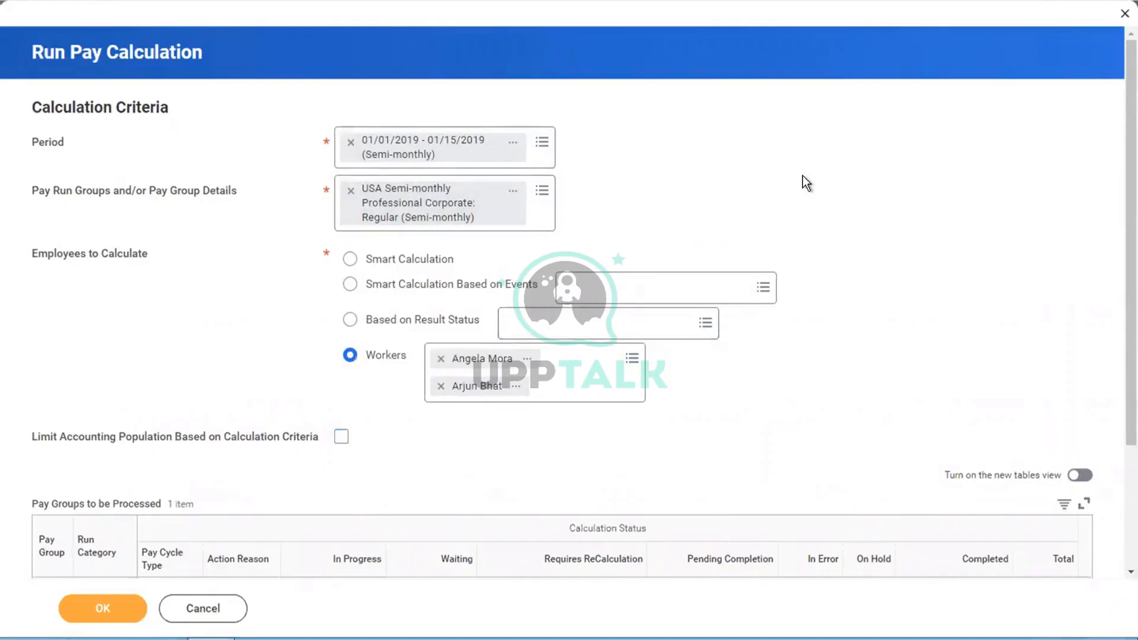
scroll(803, 178, "down", 3)
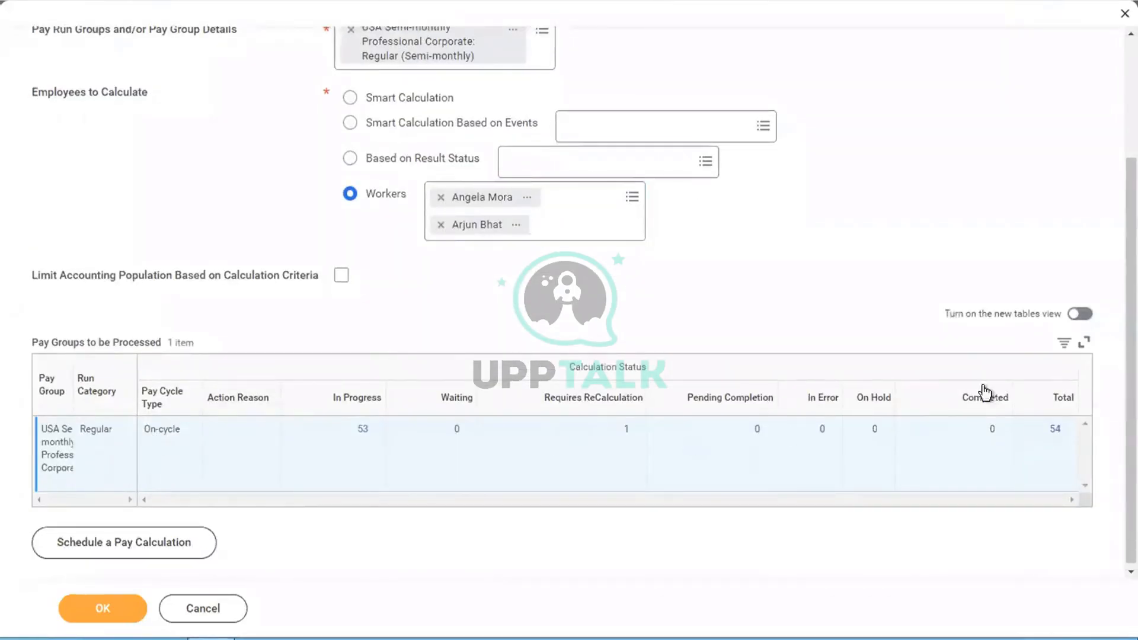
scroll(902, 252, "up", 1)
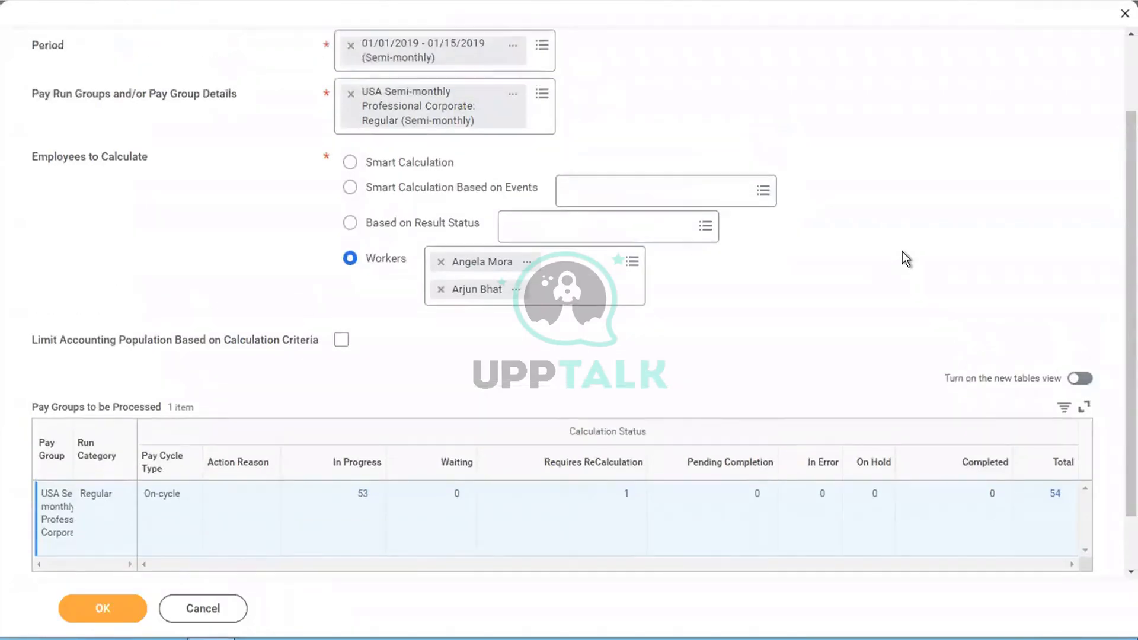
key("XF86AudioRaiseVolume")
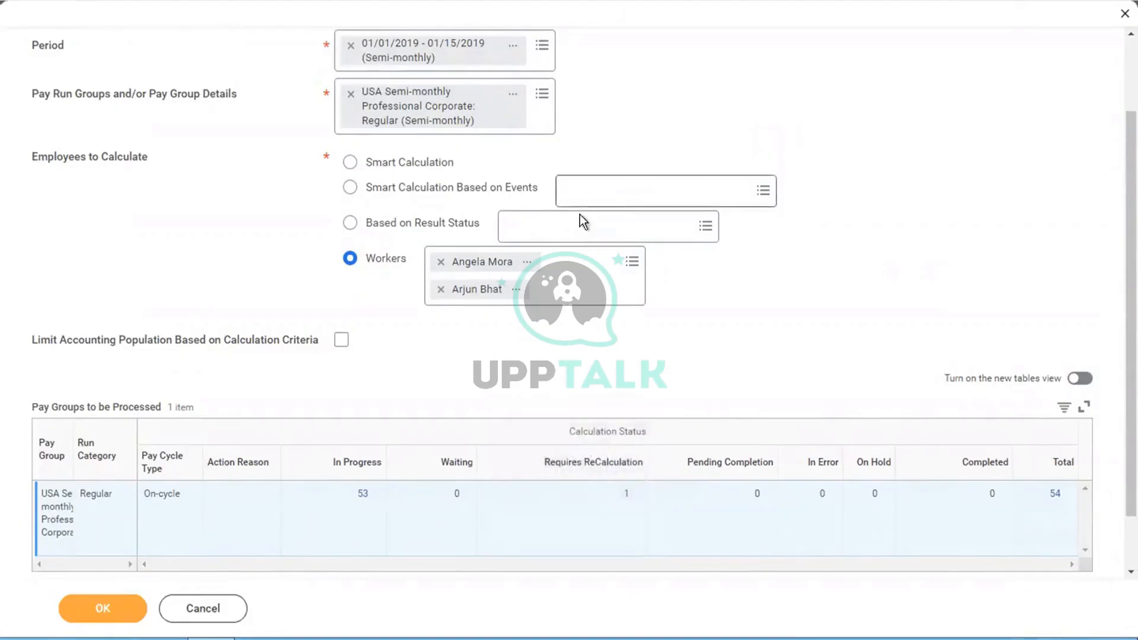
mouse_move(562, 229)
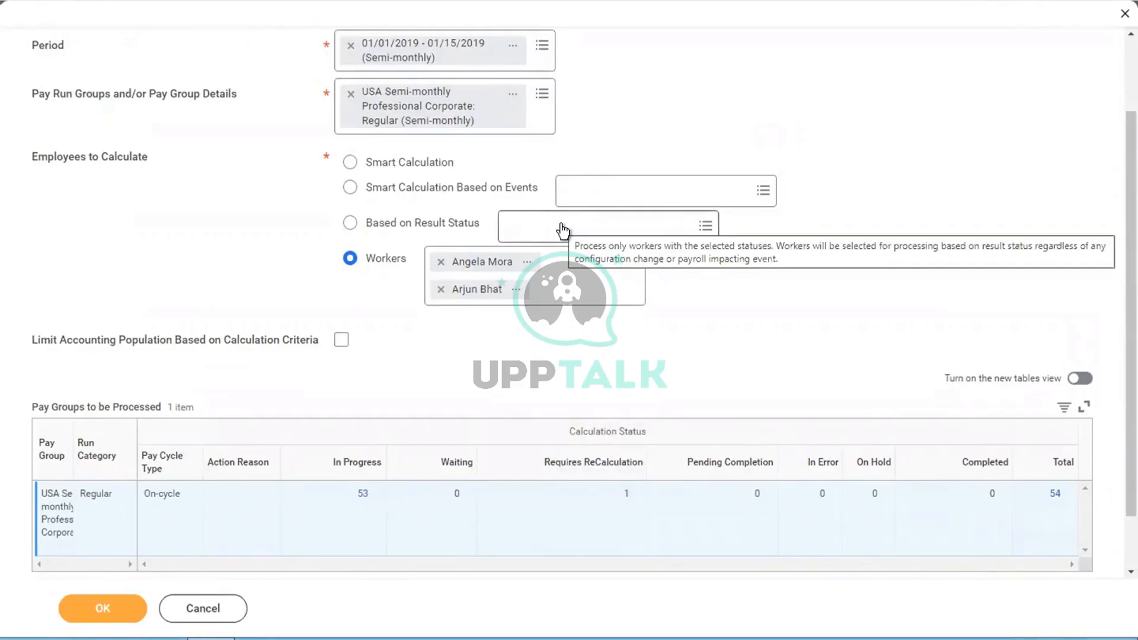
Step: Select Based on Result Status and replace Not Yet Started with In Progress under Existing Statuses
left_click(563, 230)
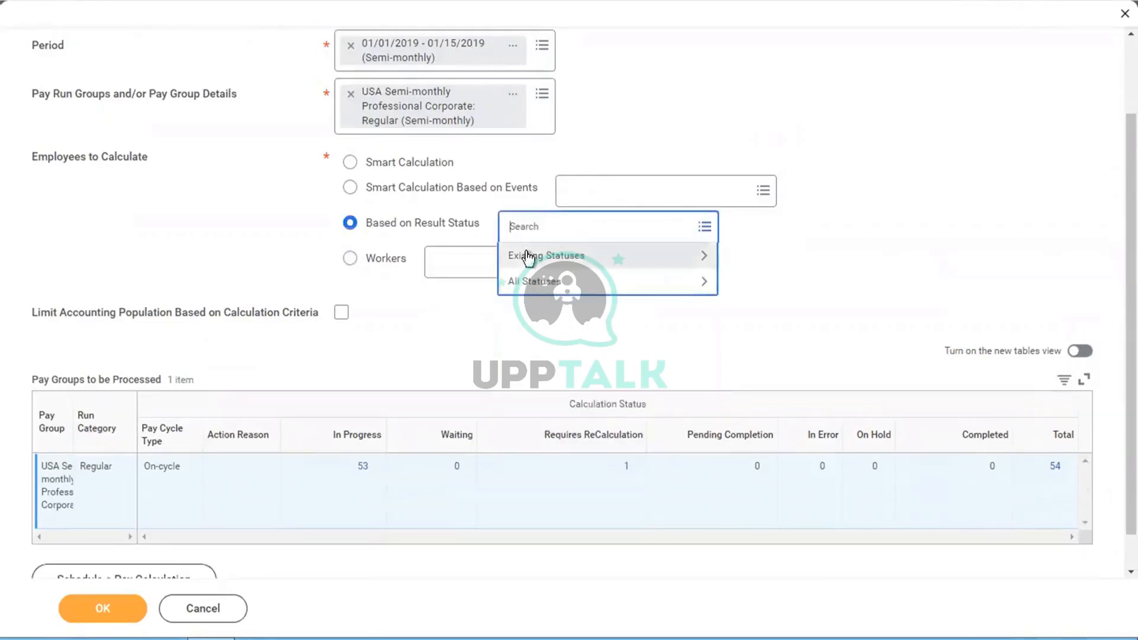
left_click(526, 256)
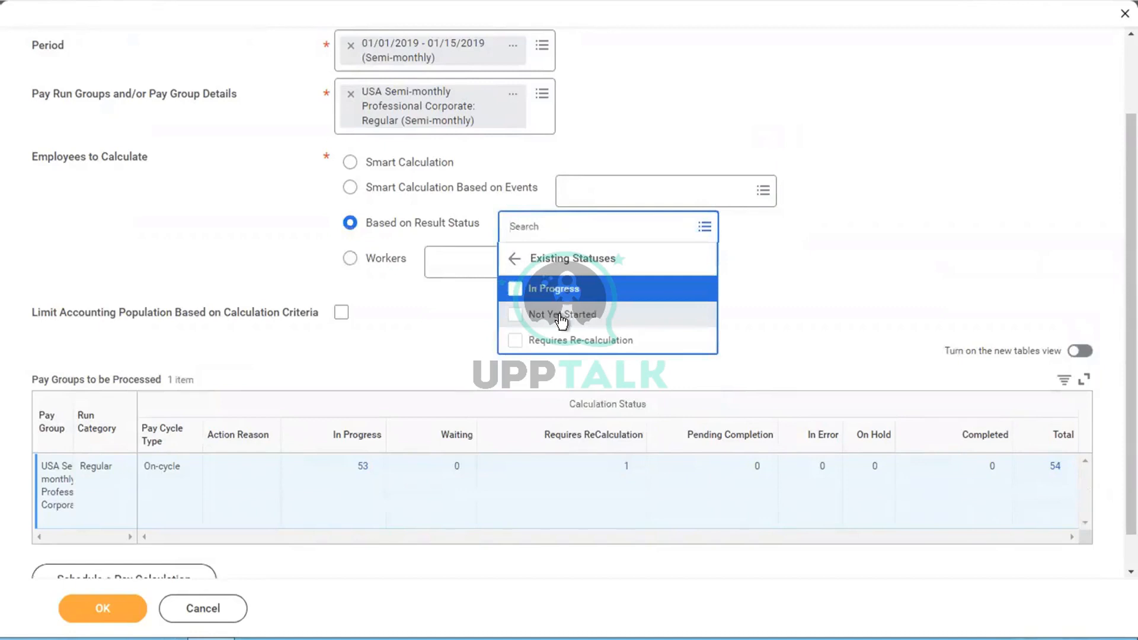
left_click(562, 315)
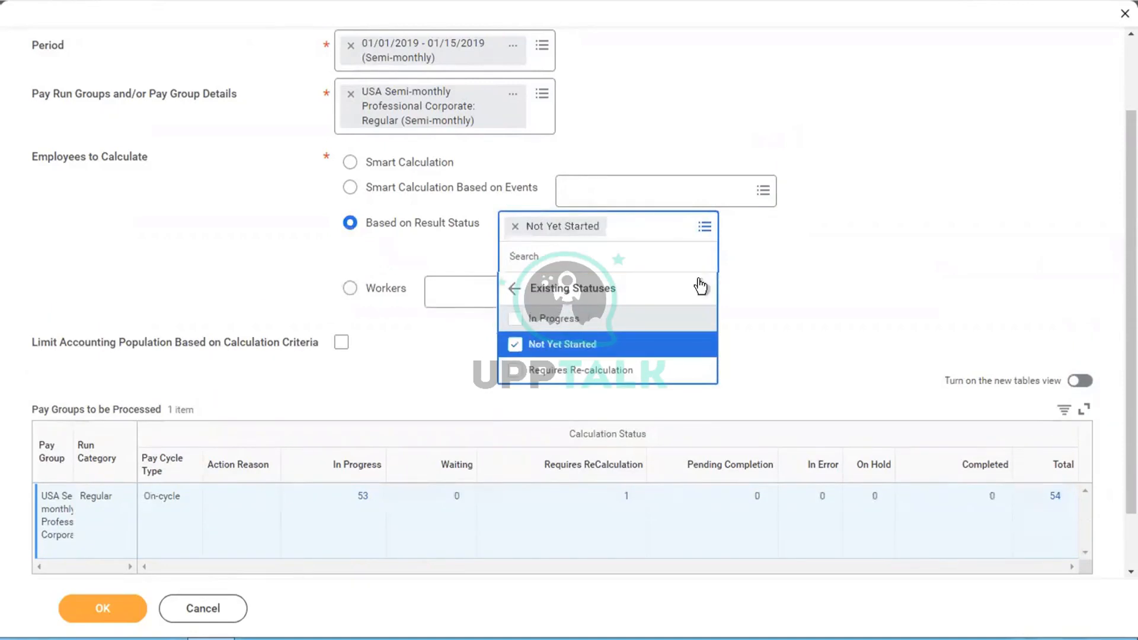
left_click(791, 255)
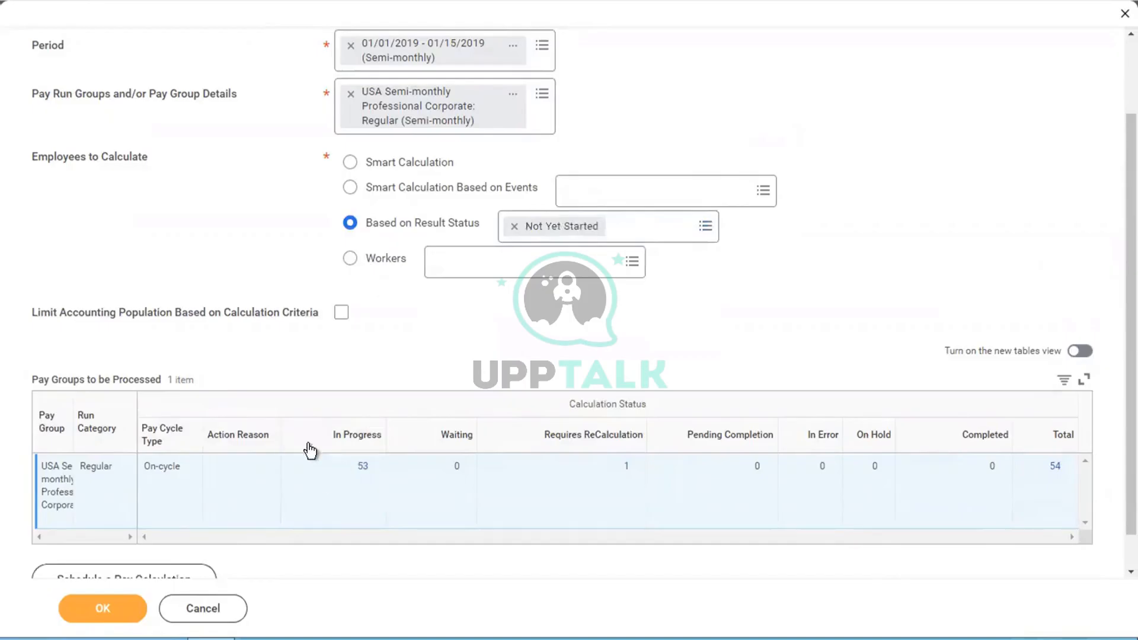
left_click(514, 226)
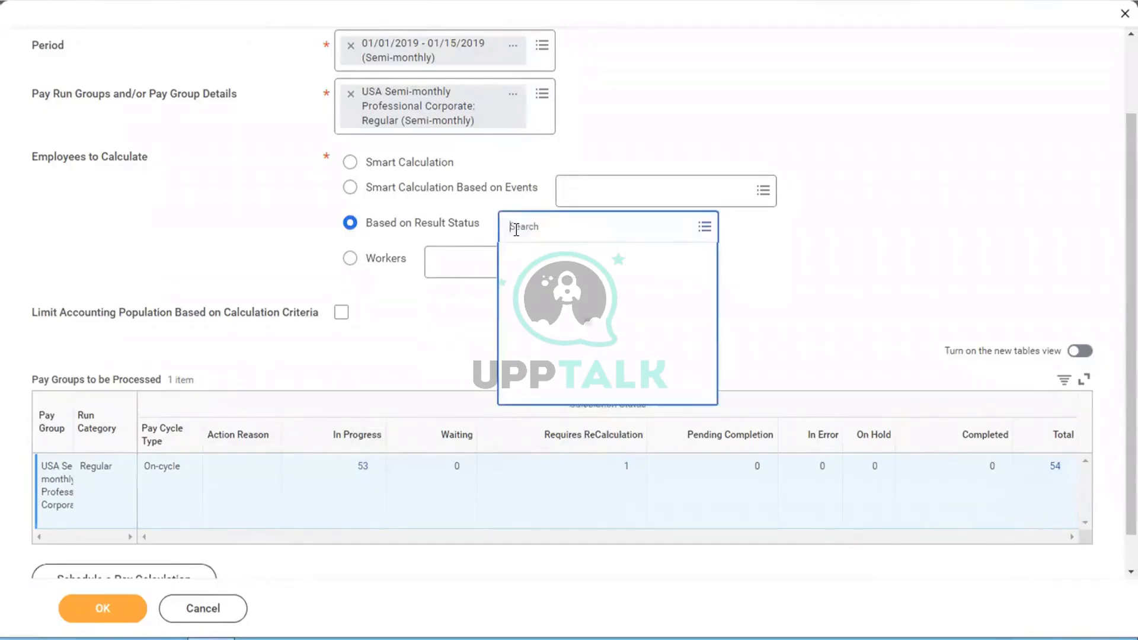
left_click(542, 258)
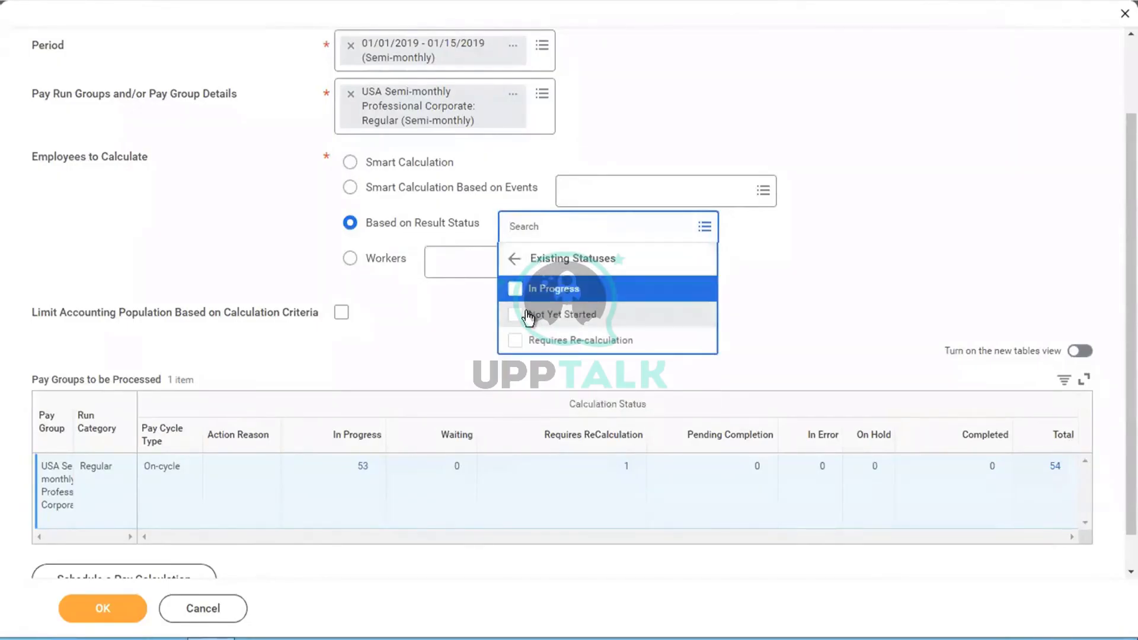
left_click(559, 291)
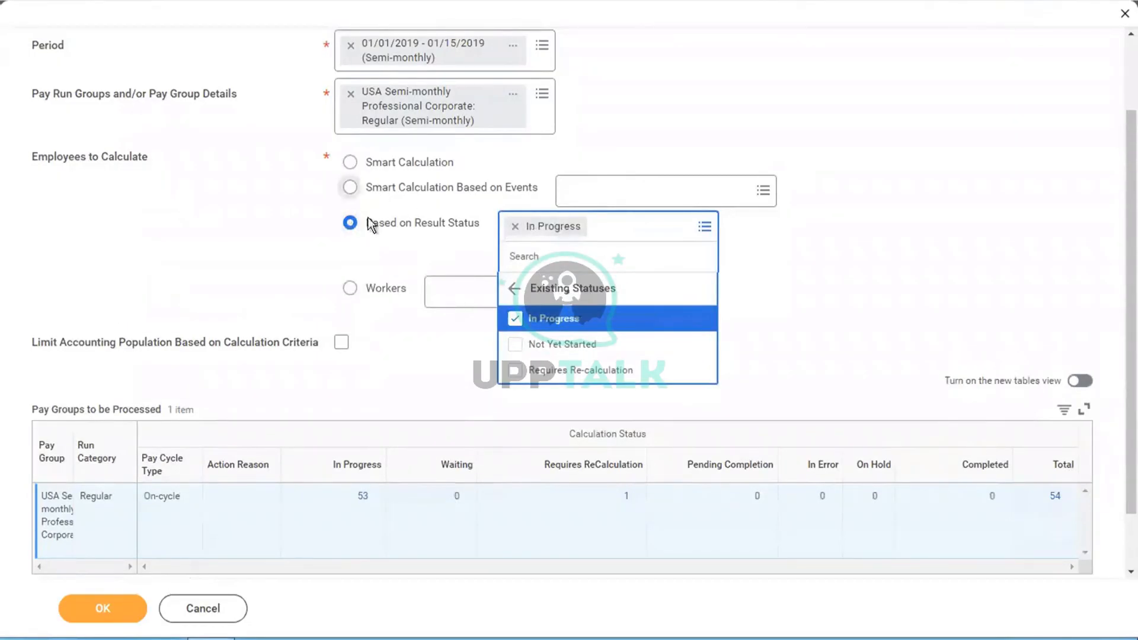
left_click(233, 236)
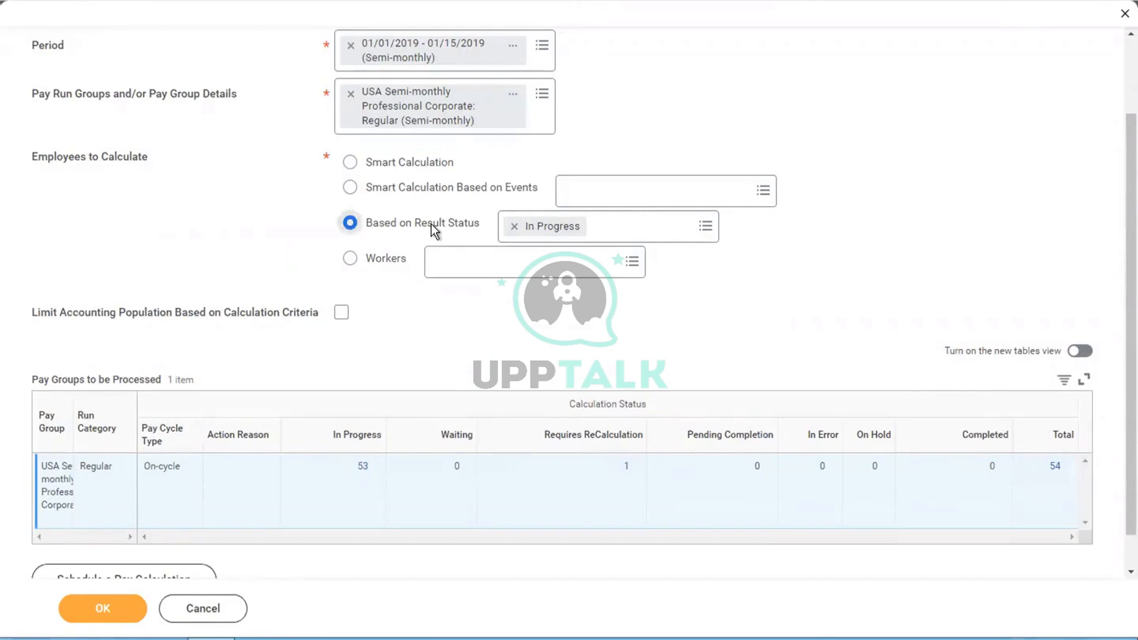
mouse_move(432, 223)
Step: Select Smart Calculation again and close the emoji picker that opened by accident
left_click(389, 169)
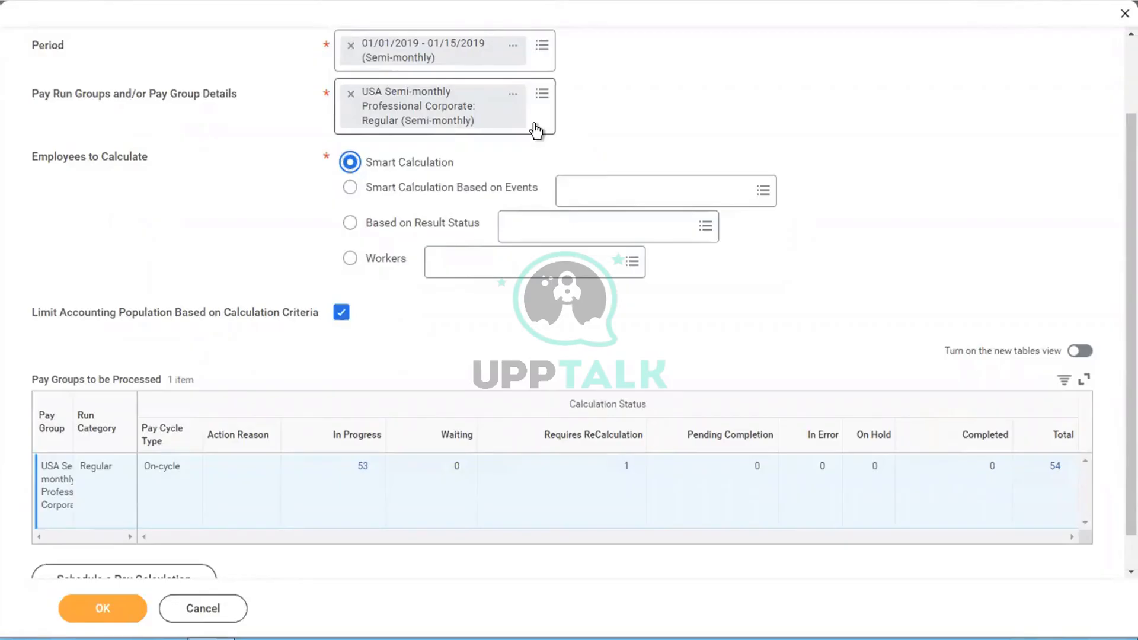
key("ctrl+super+space")
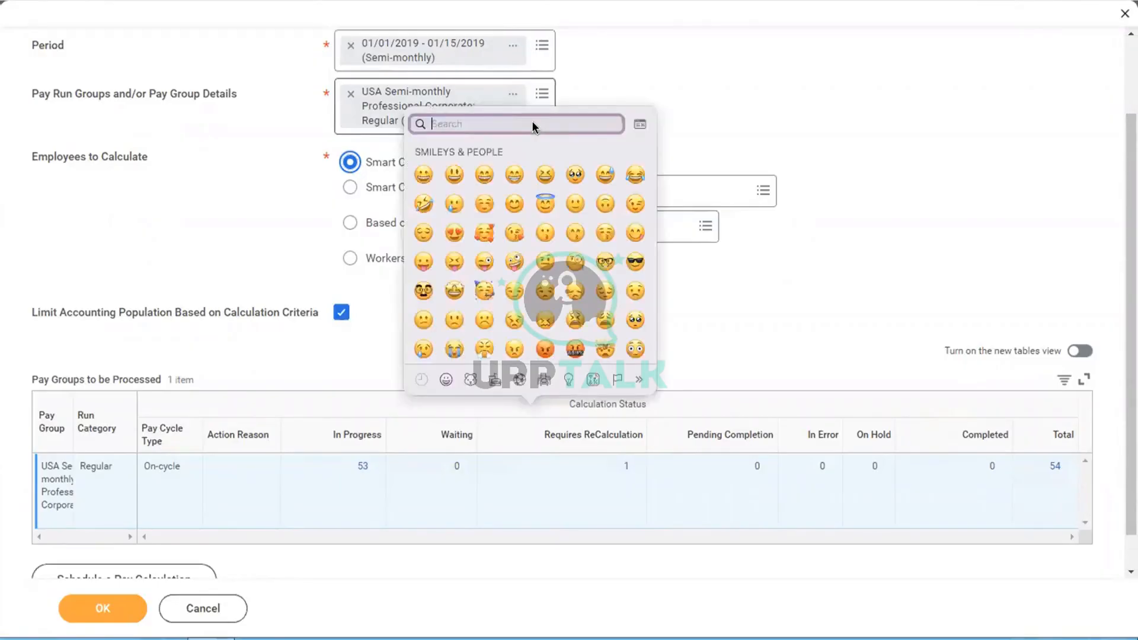
left_click(942, 185)
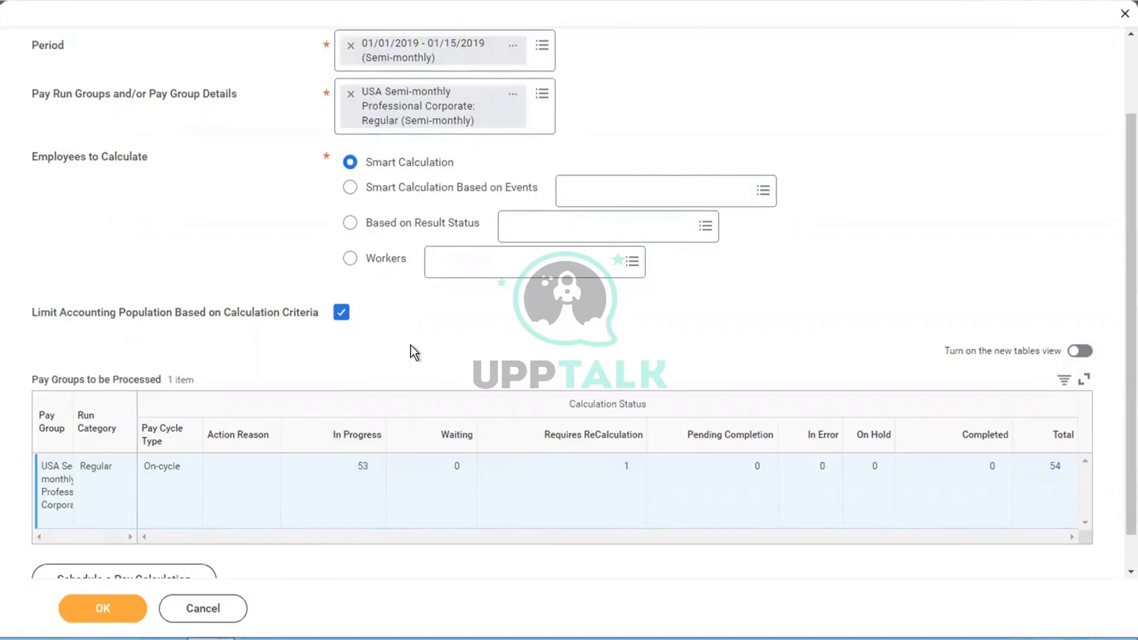
scroll(411, 345, "down", 1)
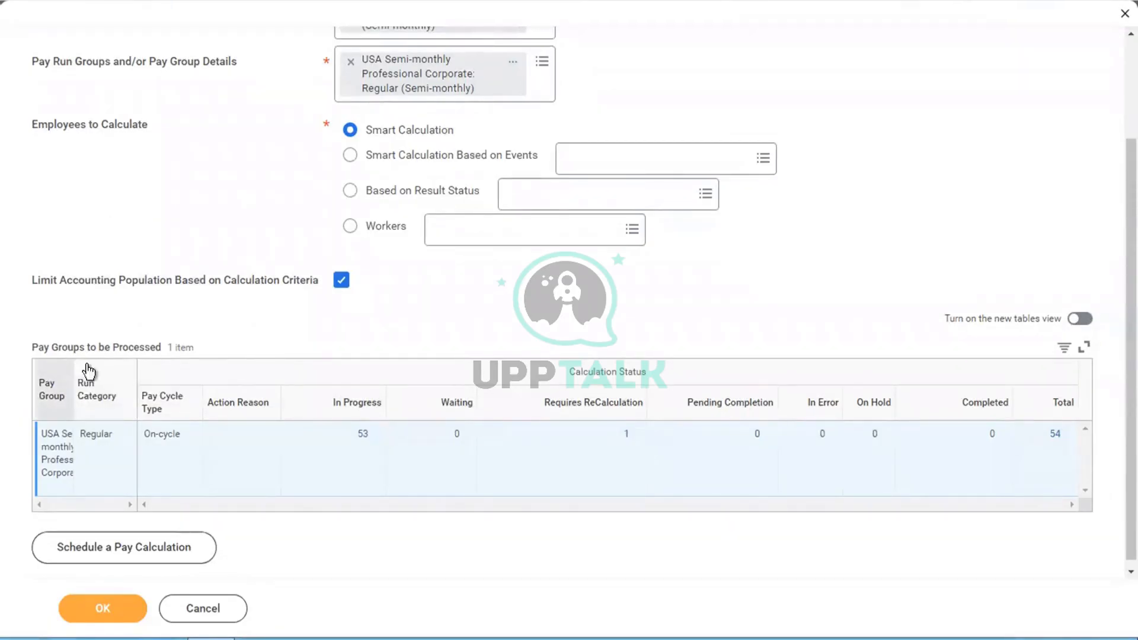
Step: Drag the Pay Group column's right border so USA Semi-monthly Professional Corporate fits
left_click_drag(139, 368, 169, 368)
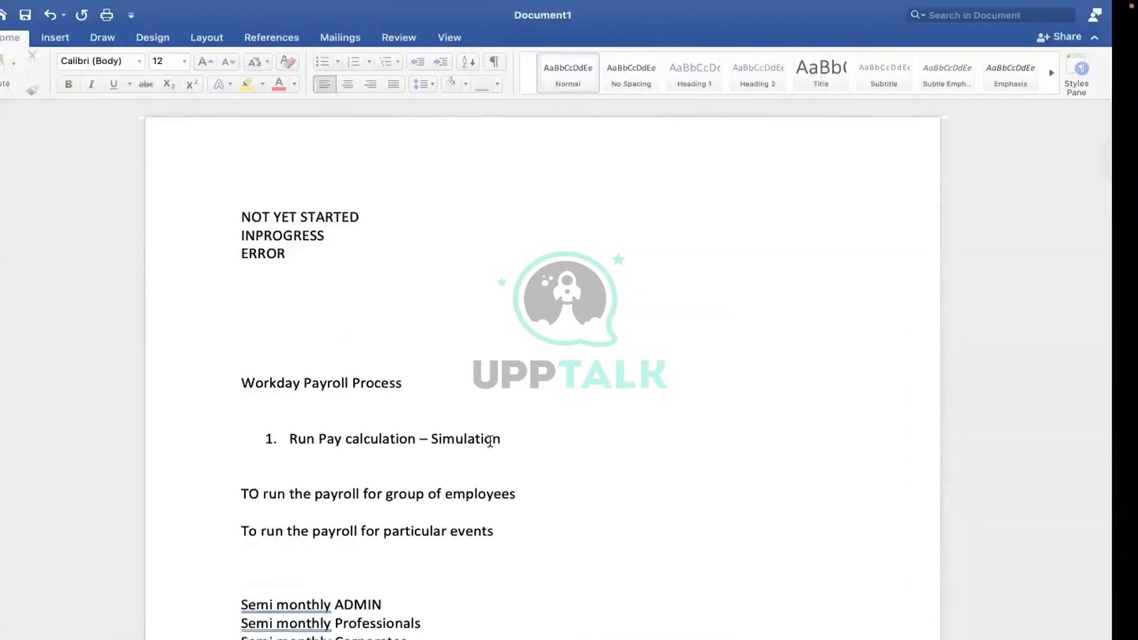
Step: Place the cursor below list item 1 in the Word payroll notes
left_click(308, 452)
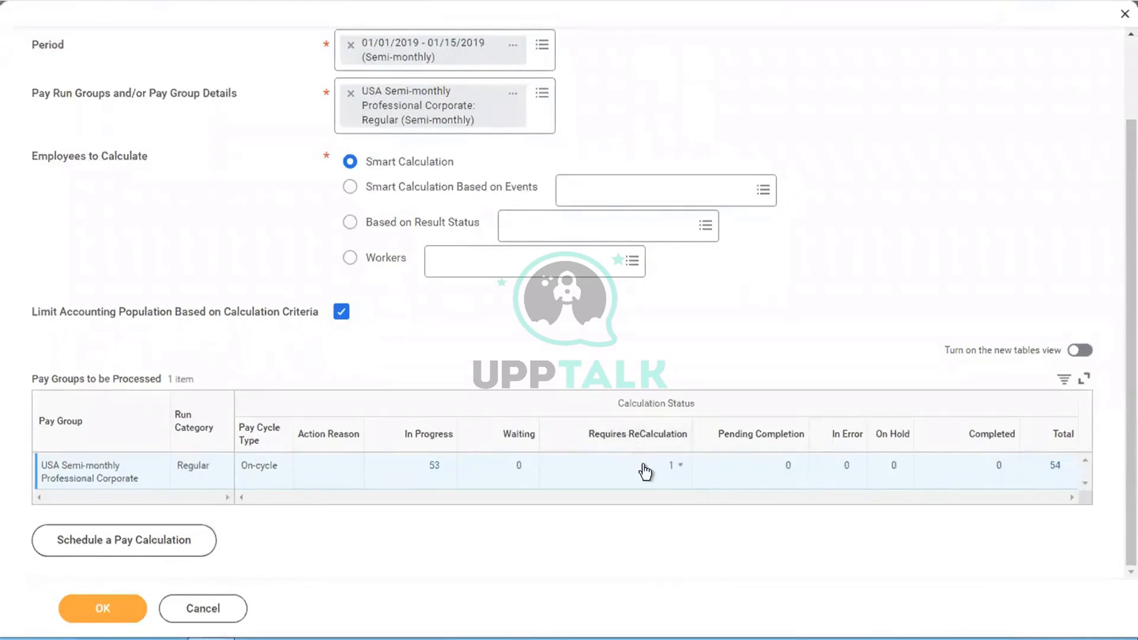
Step: Check which worker's payroll result requires recalculation, then close the result details
left_click(674, 469)
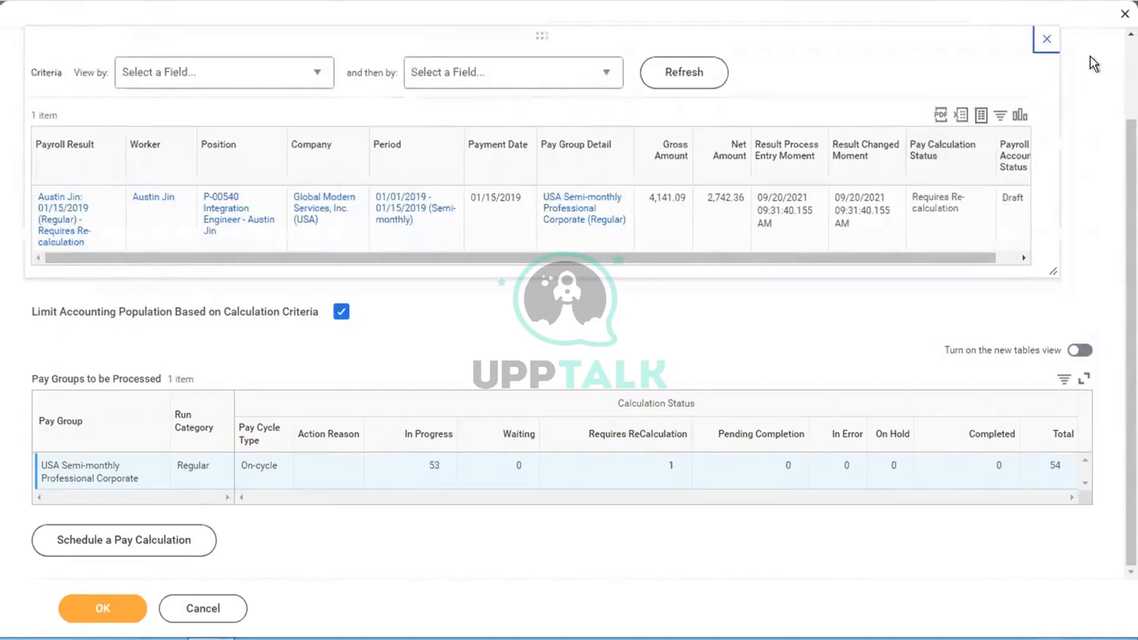
left_click(1045, 41)
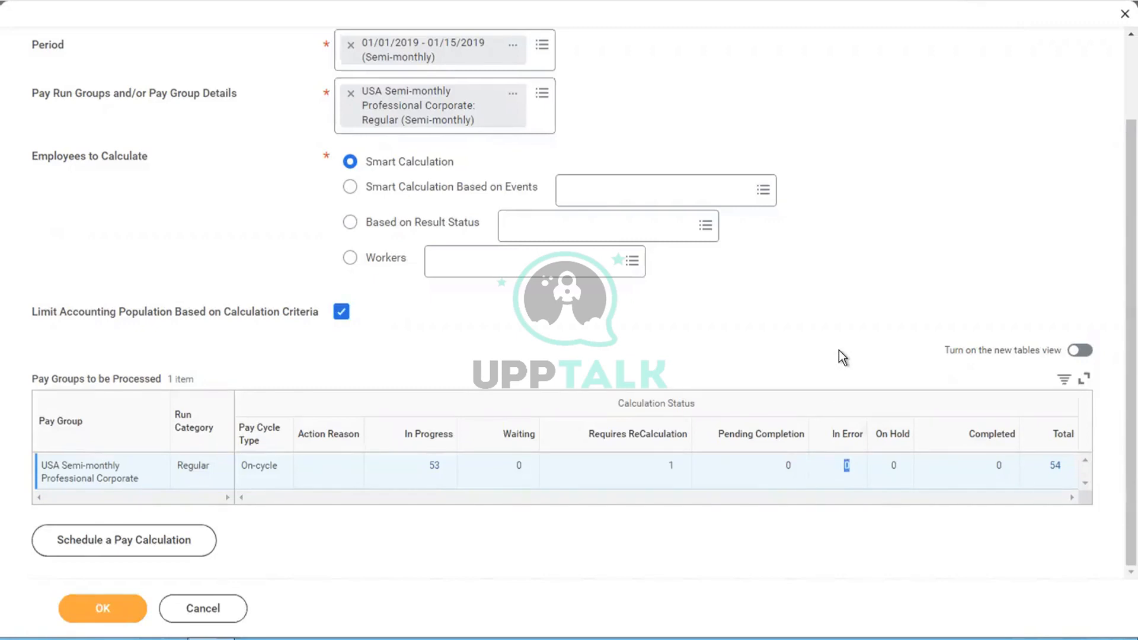
left_click(891, 472)
Step: Drill into the 54-worker total to list the pay group's members and locate the Tax Accountant
left_click(1058, 467)
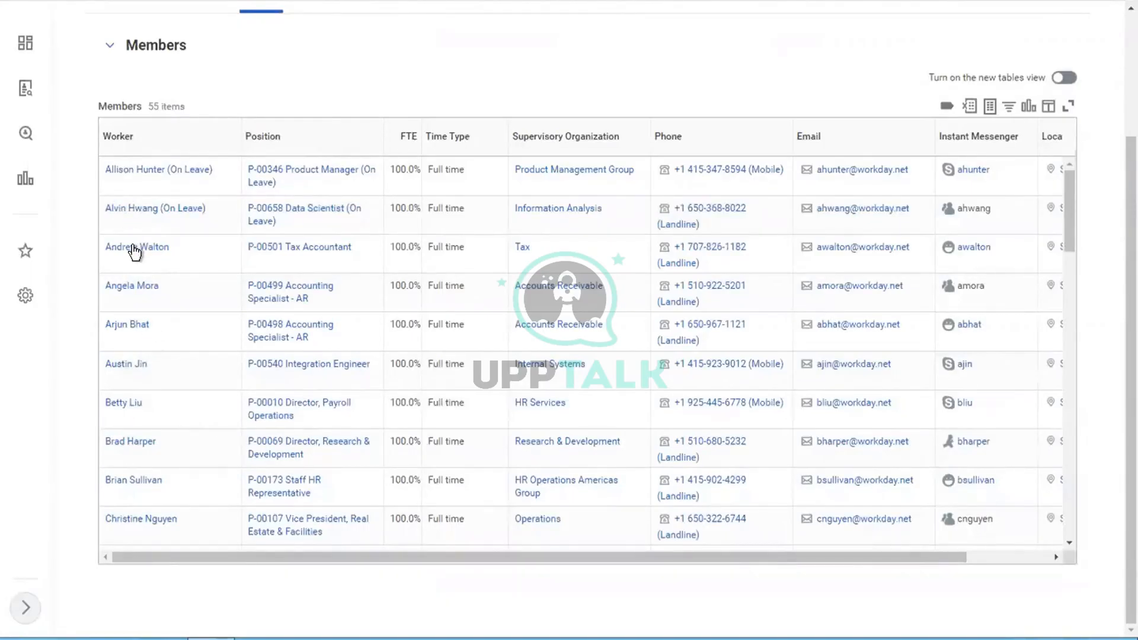
mouse_move(135, 252)
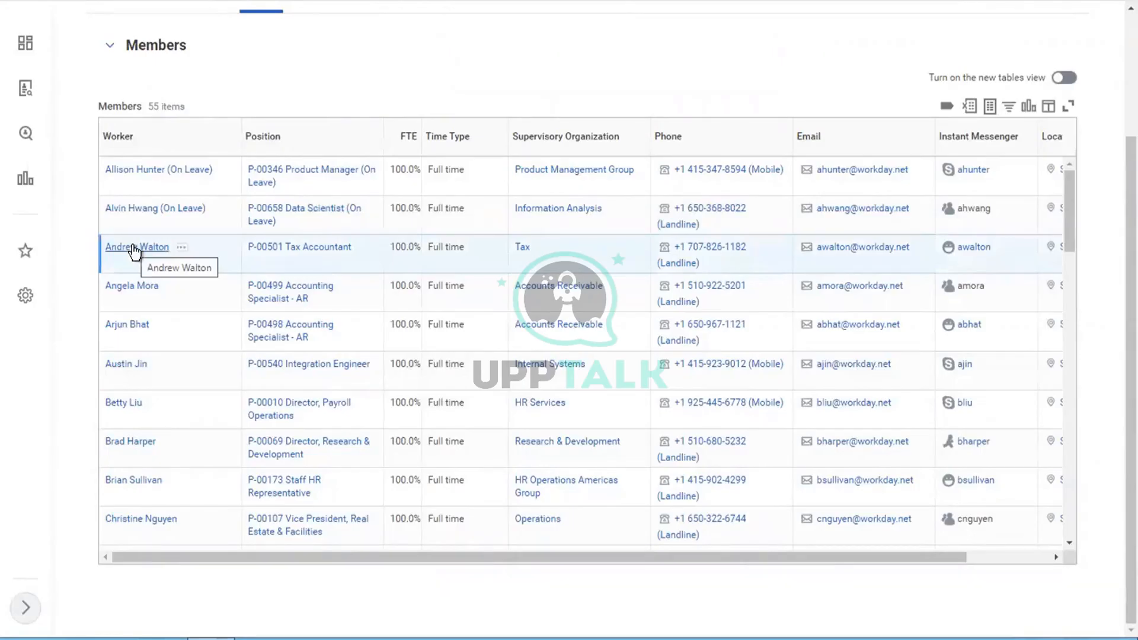
Step: Open the Tax Accountant's Pay results and the Pay Calculation actions for the 01/15/2019 result
left_click(134, 248)
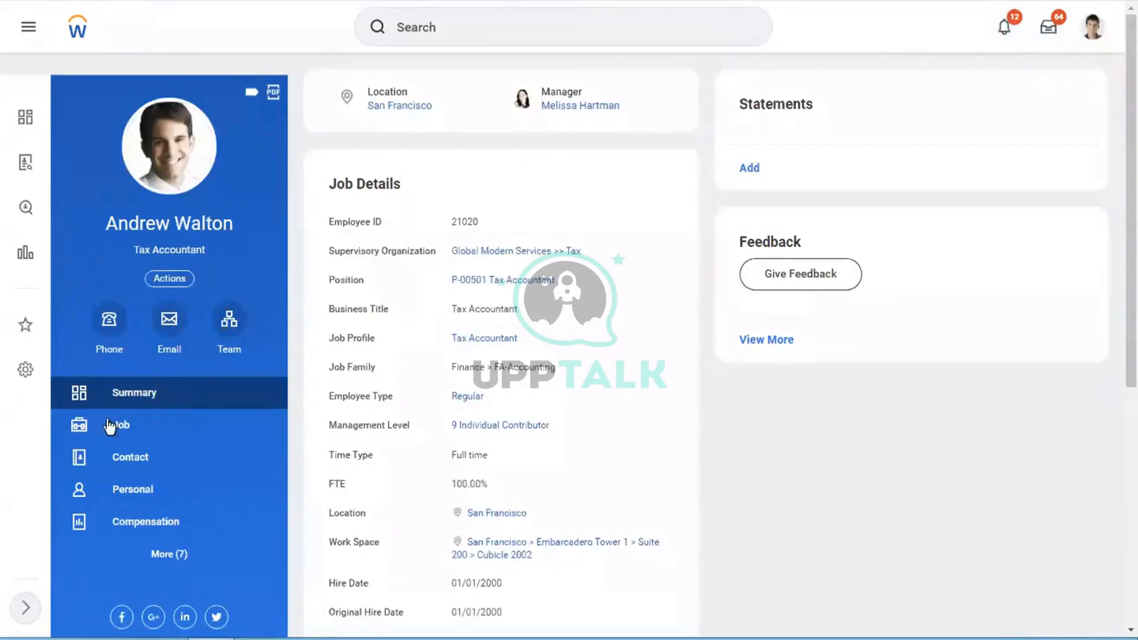
left_click(159, 553)
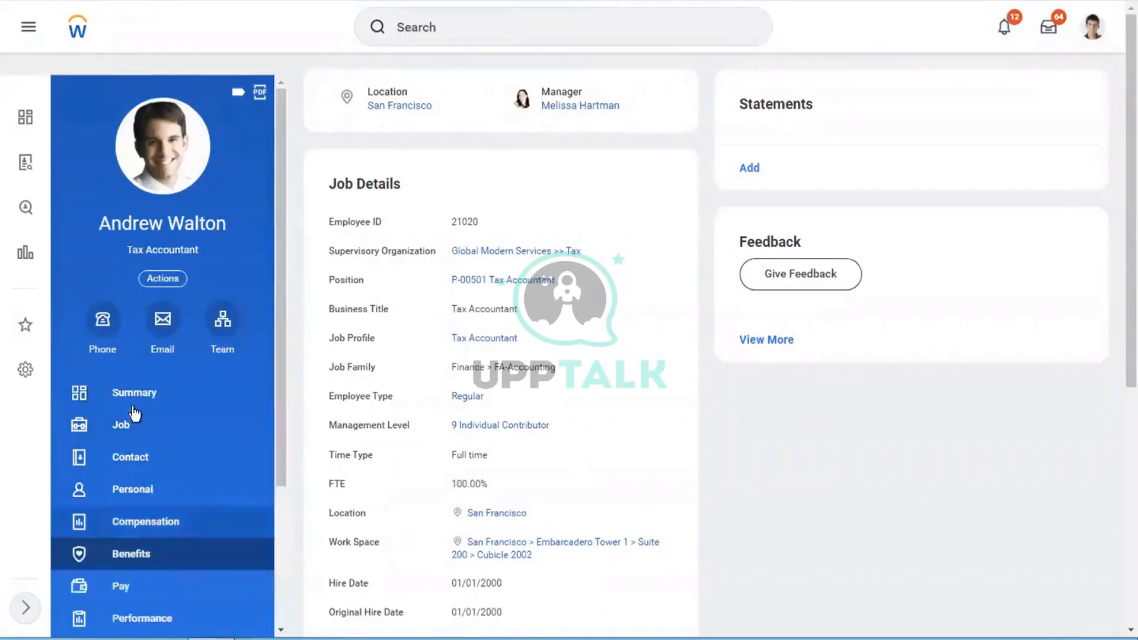
left_click(138, 588)
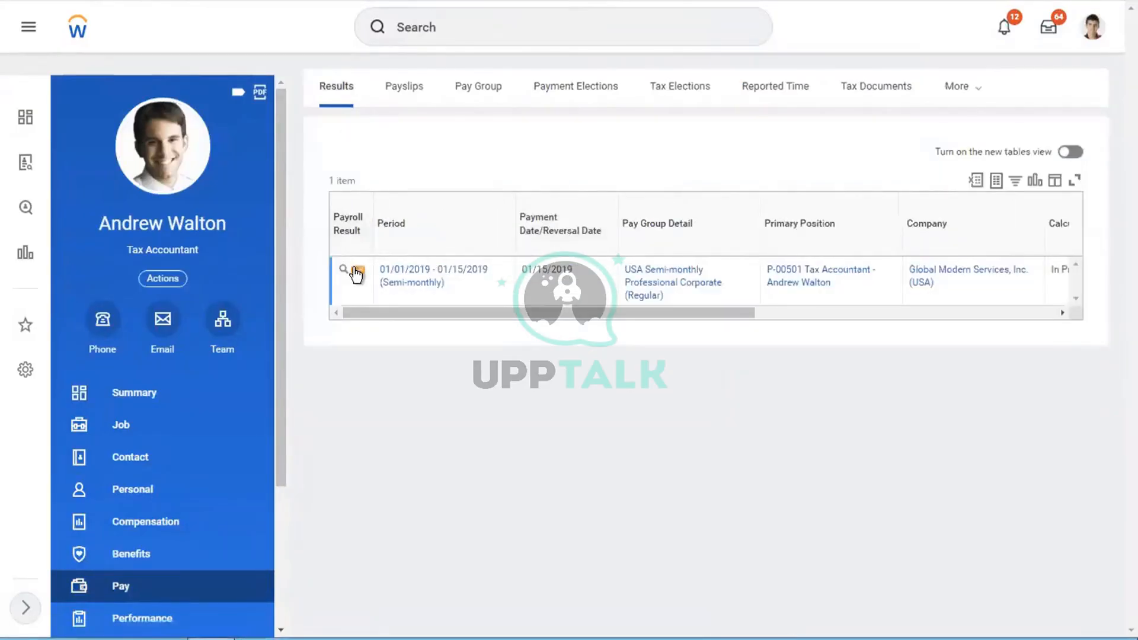
left_click(358, 271)
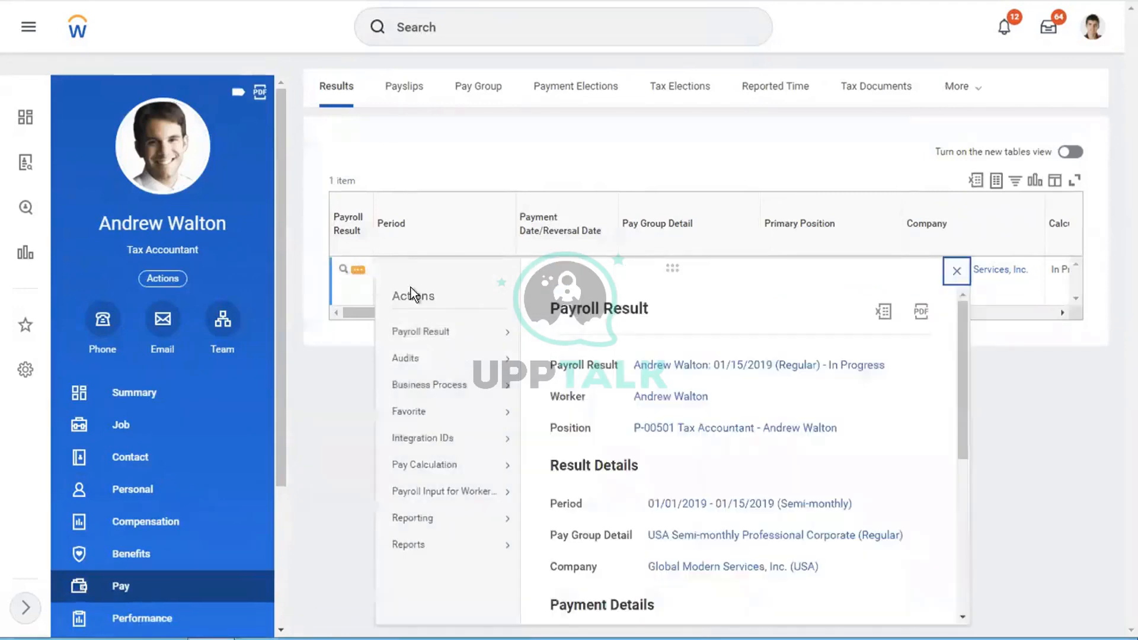
mouse_move(457, 333)
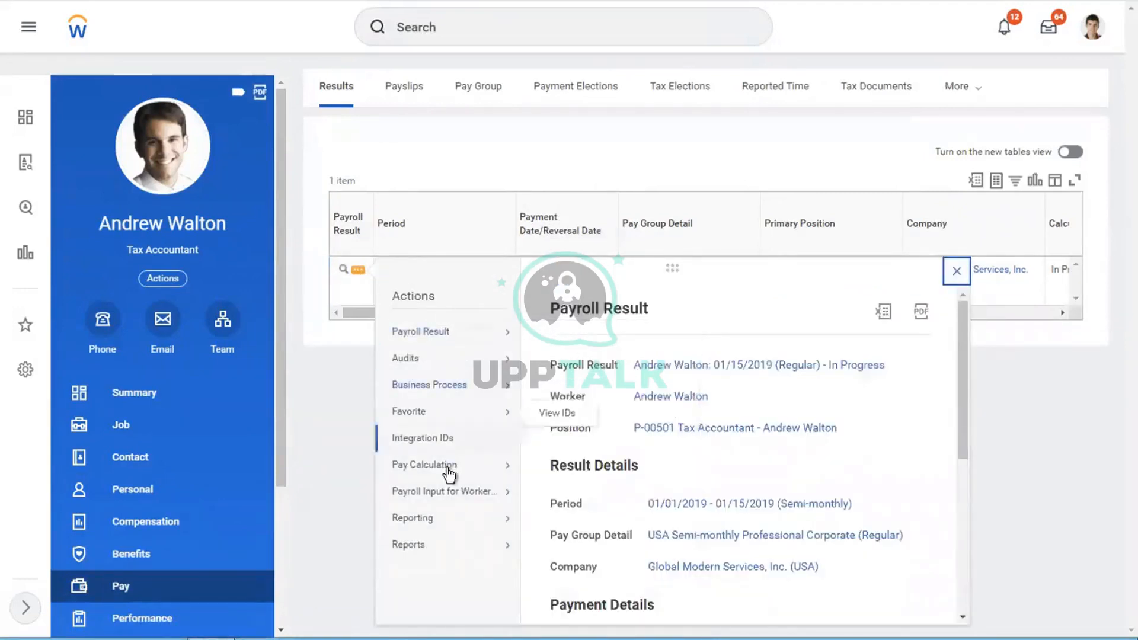
mouse_move(444, 476)
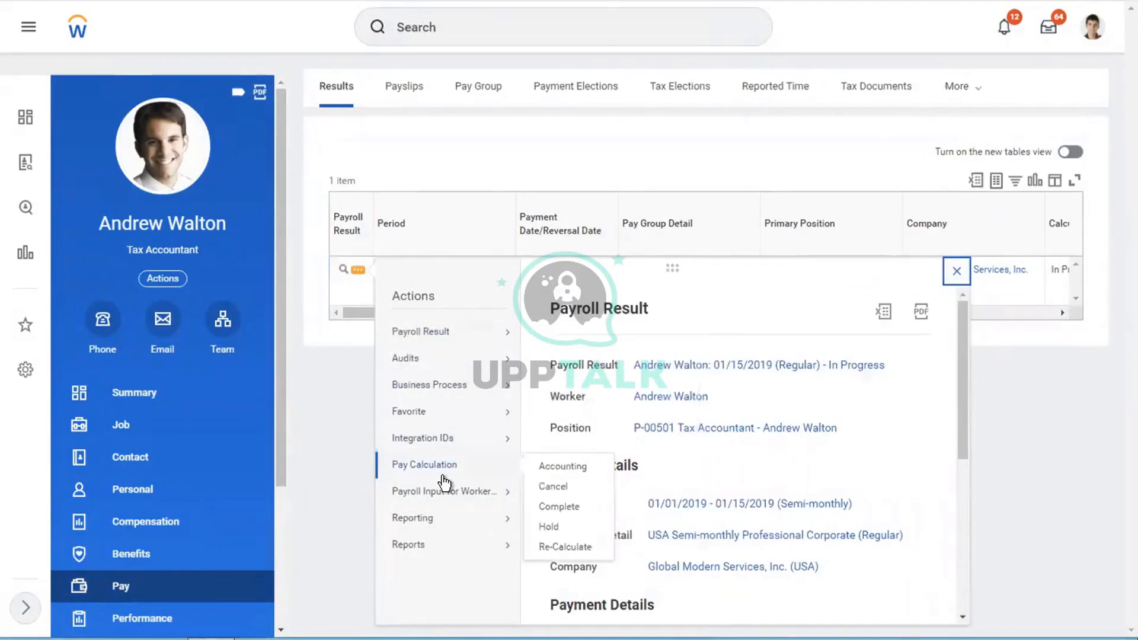
Step: Hold the Tax Accountant's 01/15/2019 payroll result and confirm with OK
left_click(550, 525)
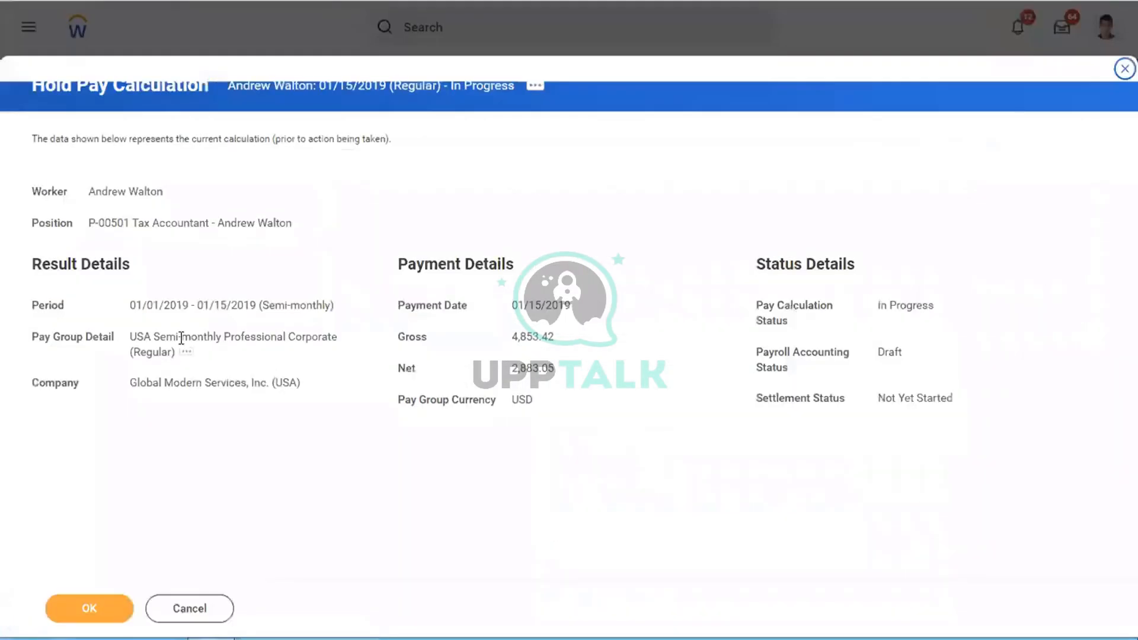
left_click(77, 616)
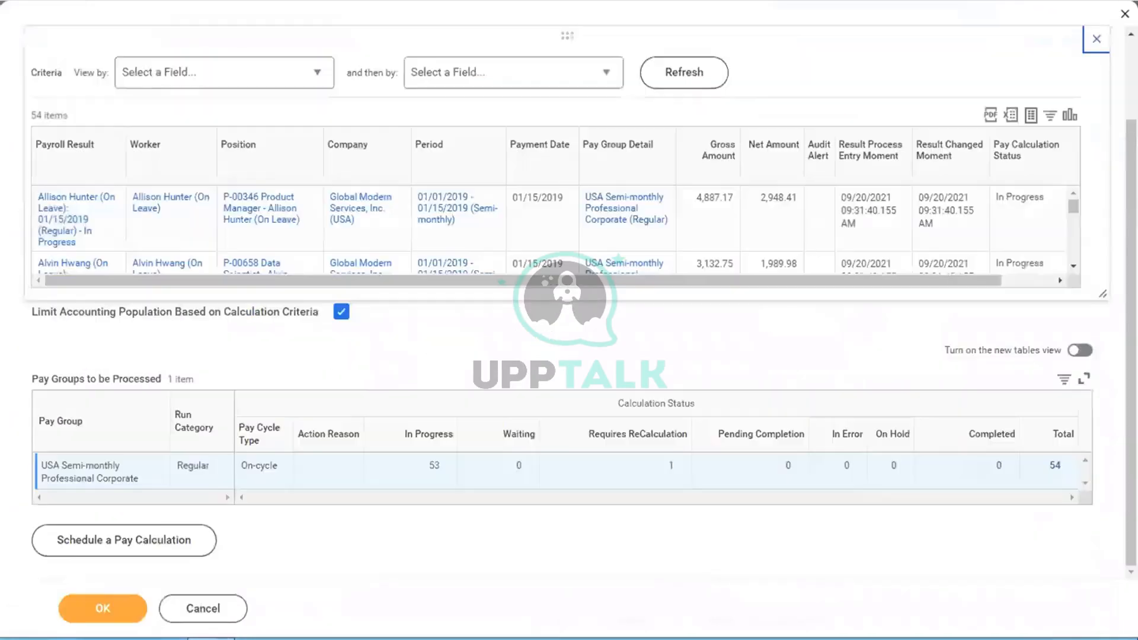
Step: Close the results list and reselect the 01/01/2019 – 01/15/2019 semi-monthly period
left_click(1097, 39)
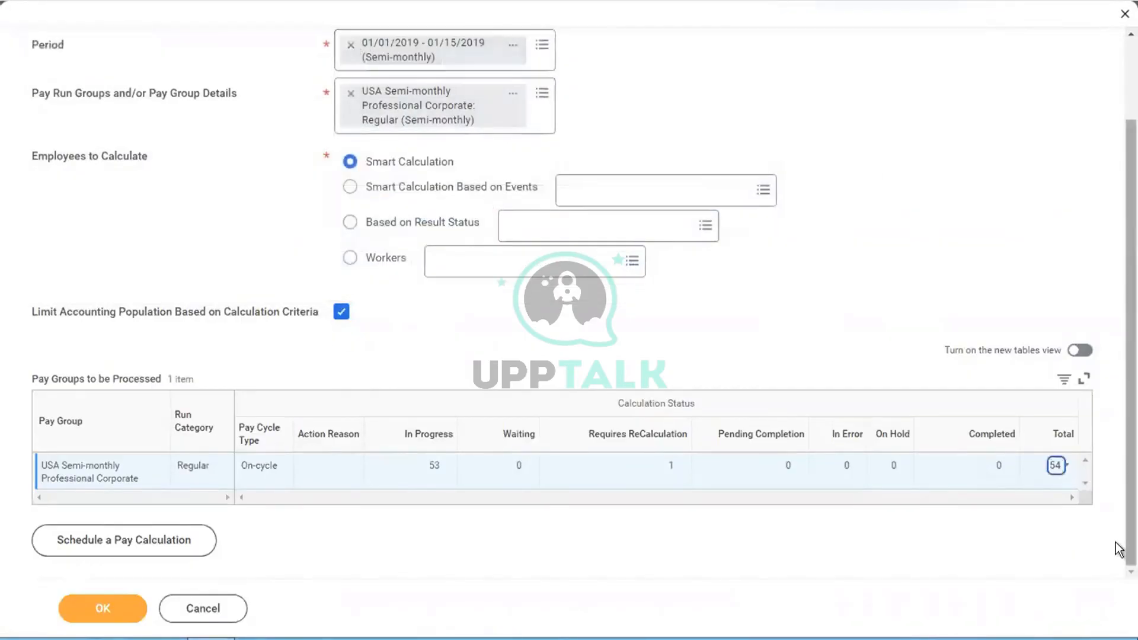
left_click_drag(1121, 548, 1119, 429)
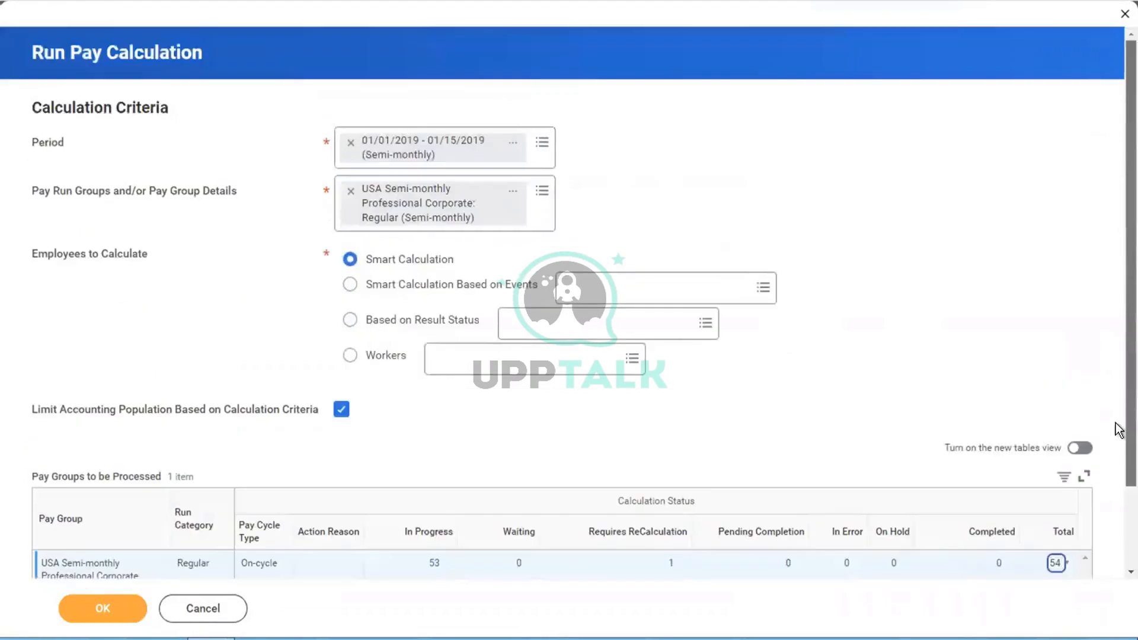
left_click(345, 140)
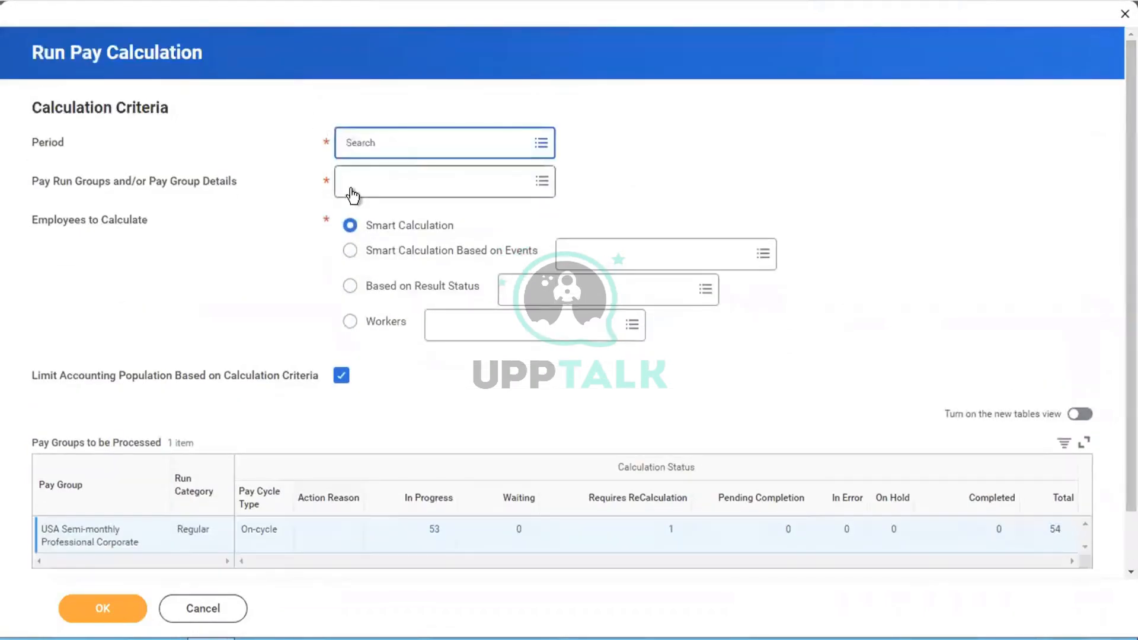
left_click(404, 143)
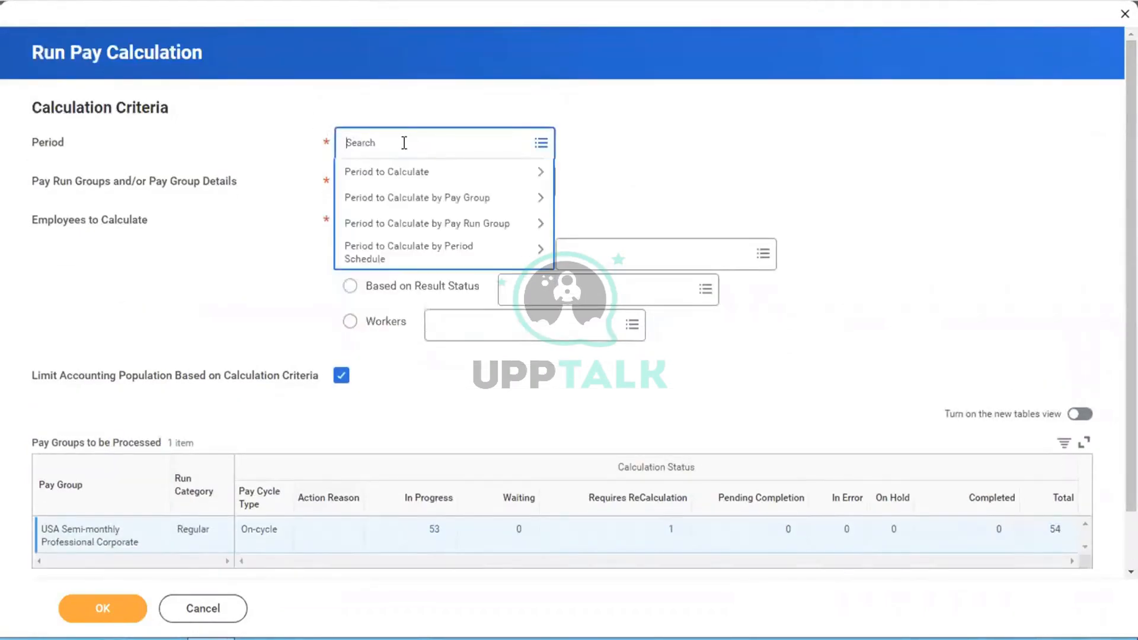
left_click(418, 197)
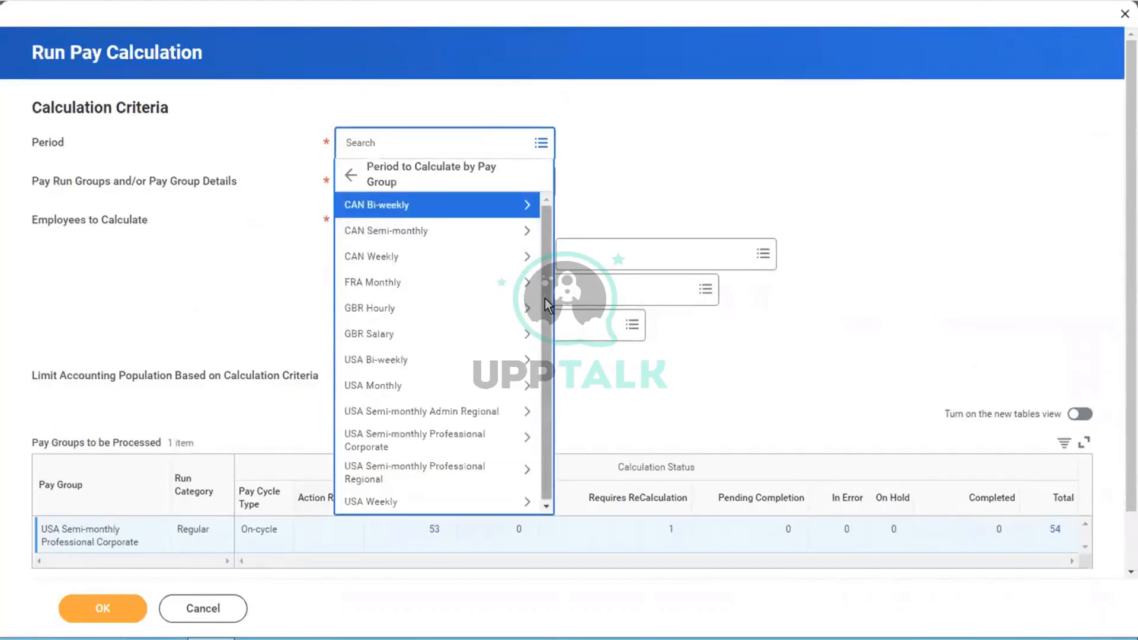
left_click(440, 437)
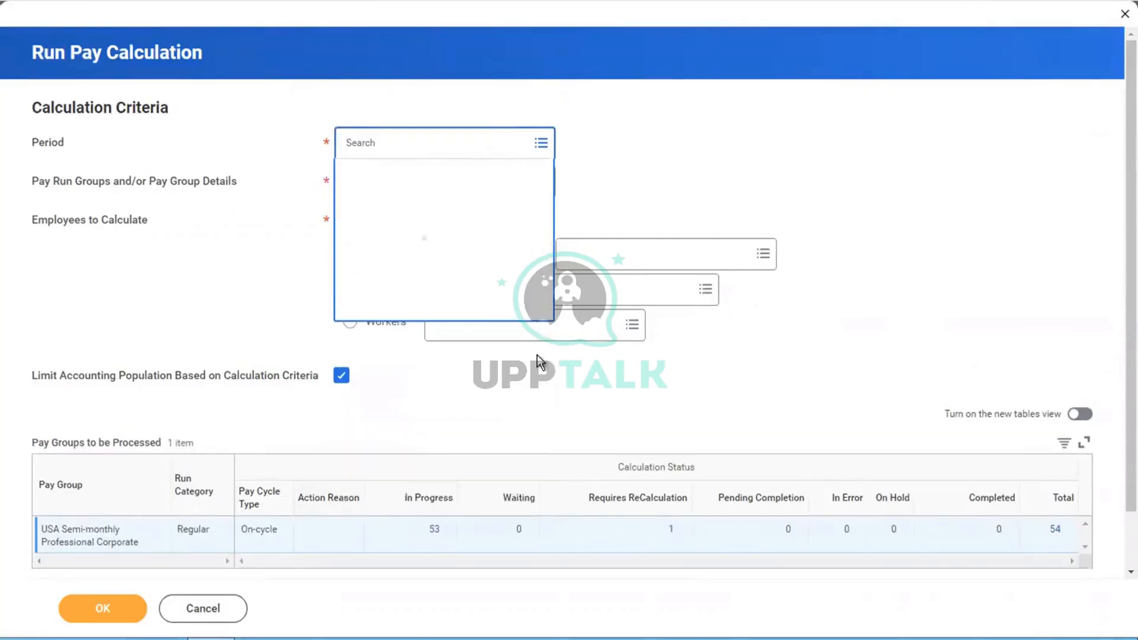
left_click(409, 243)
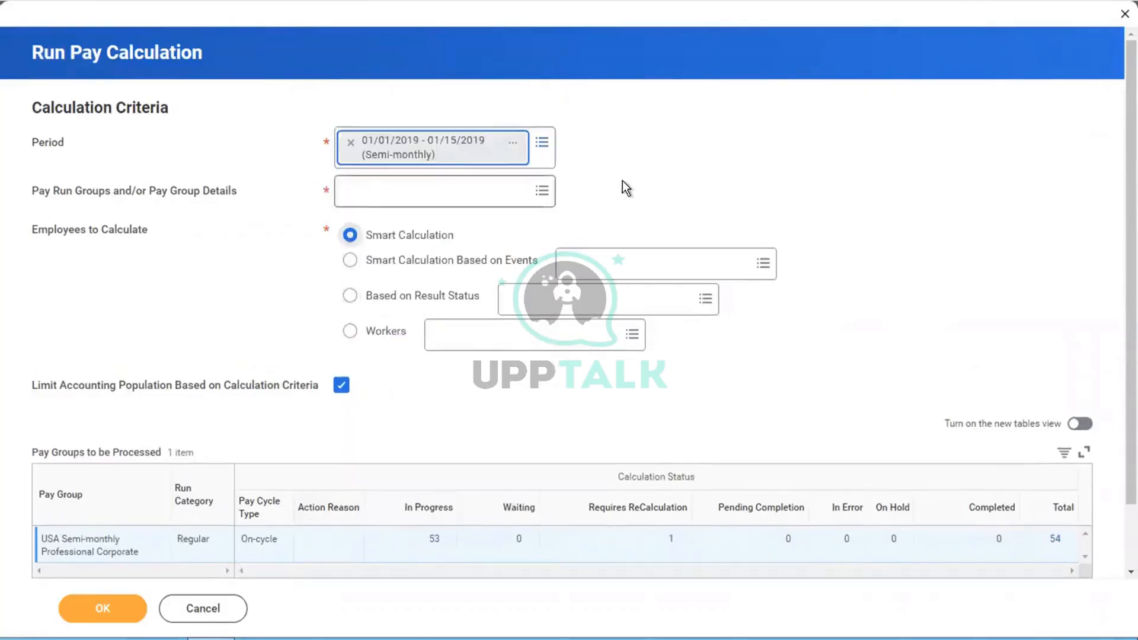
Step: Select the USA Semi-monthly Professional Corporate pay group detail to refresh the status counts
left_click(347, 191)
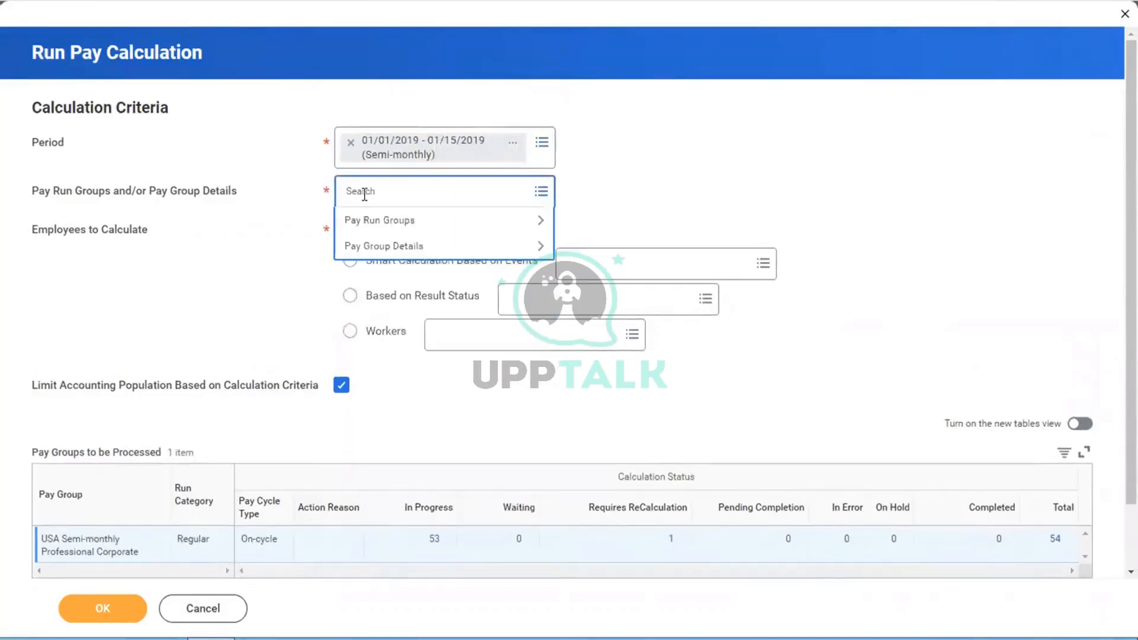
left_click(371, 248)
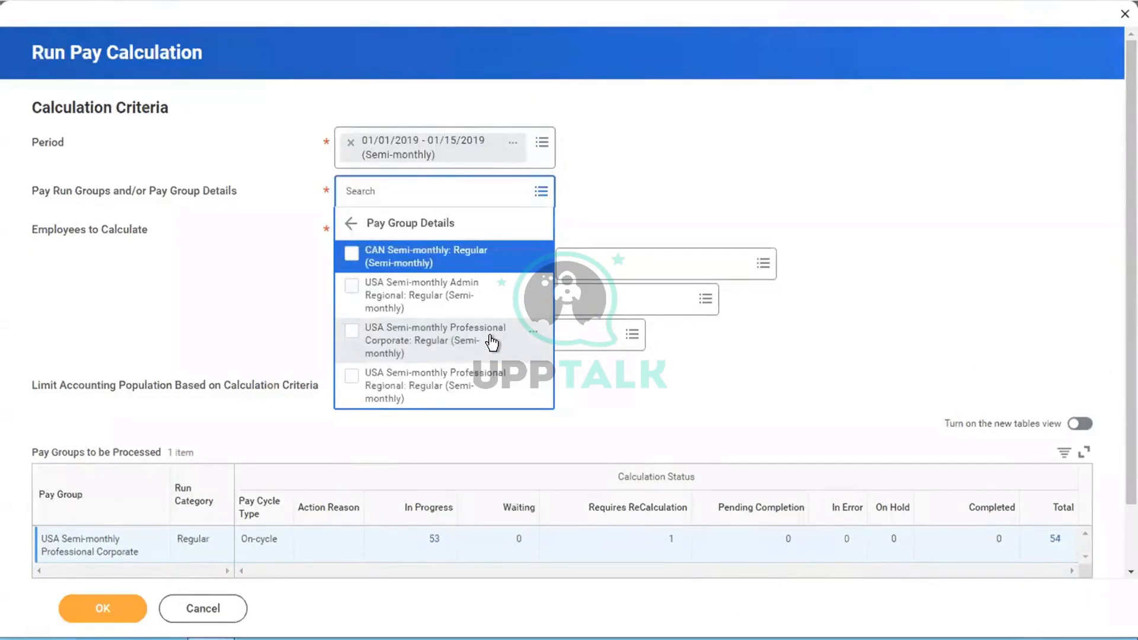
left_click(463, 342)
left_click(680, 223)
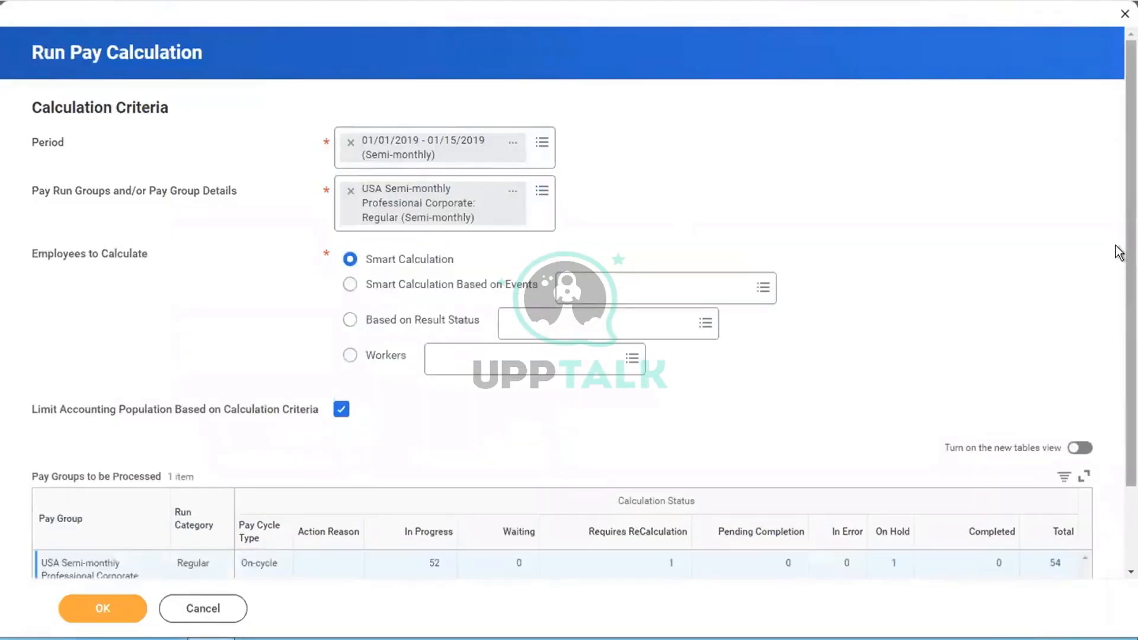
scroll(1118, 252, "down", 3)
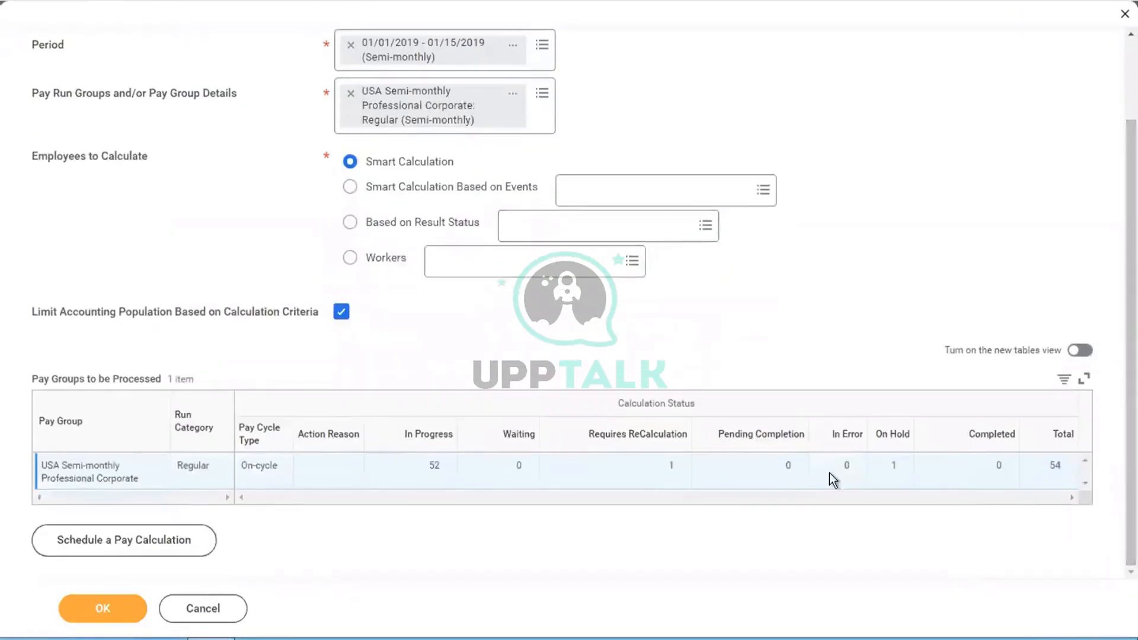
Step: List the single On Hold result and open the held worker's profile
left_click(894, 462)
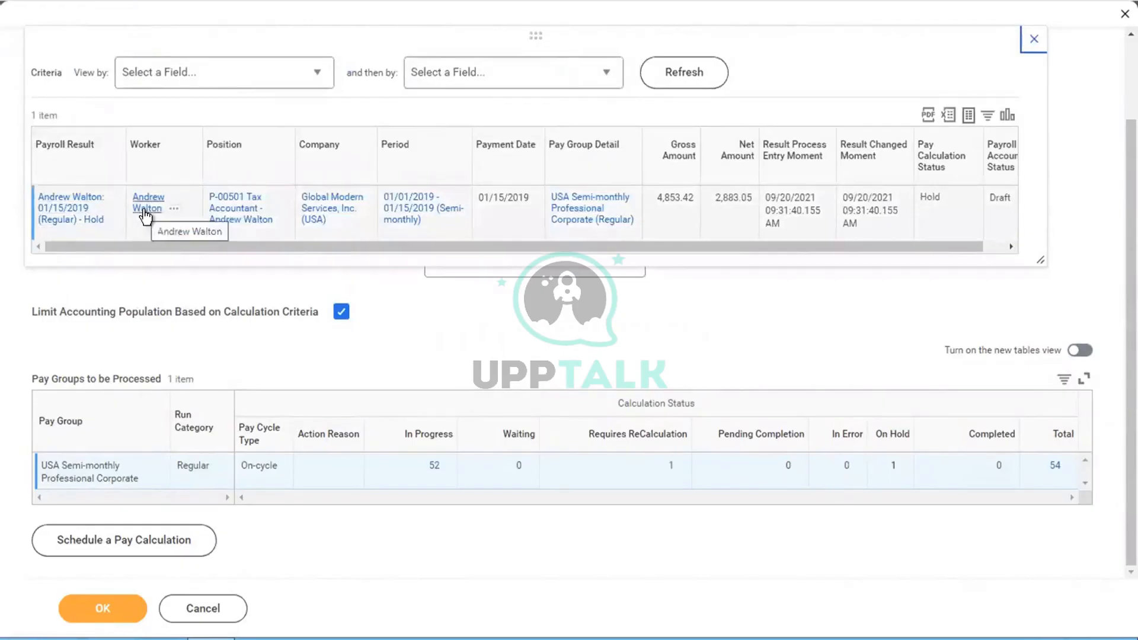
left_click(1035, 41)
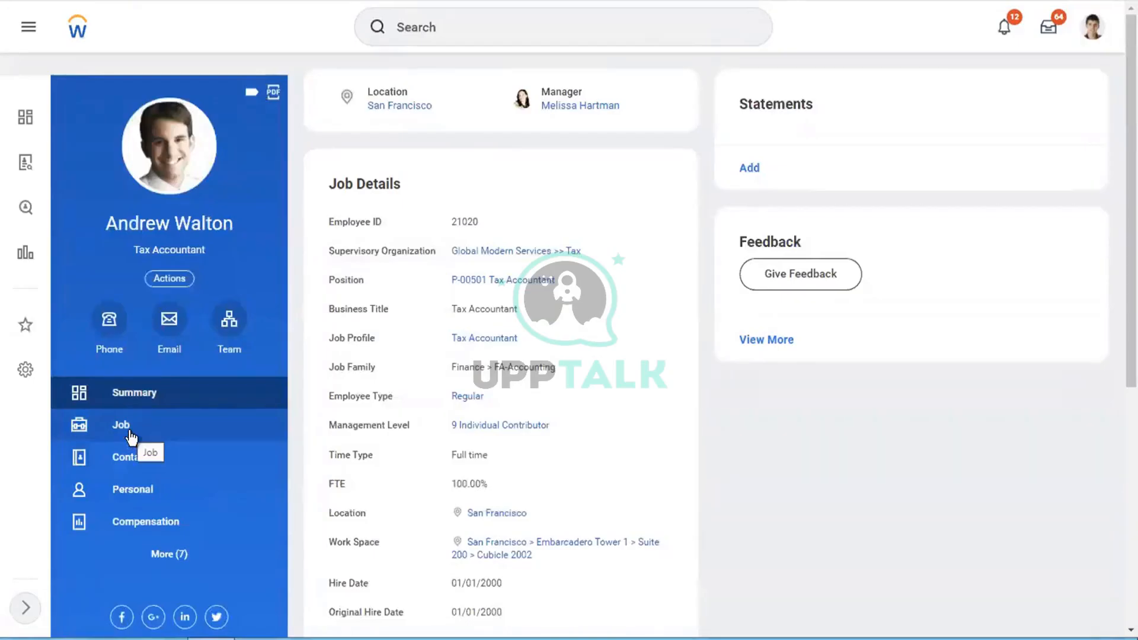
Step: Un-hold the Tax Accountant's 01/15/2019 payroll result from their Pay results and confirm
left_click(148, 493)
left_click(182, 554)
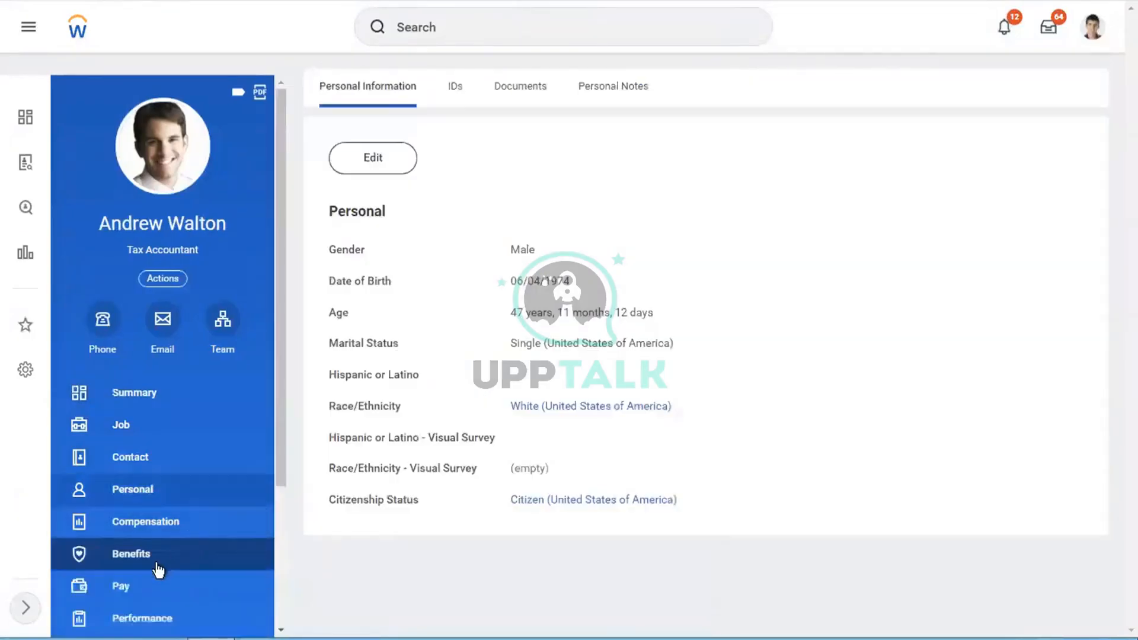
left_click(155, 584)
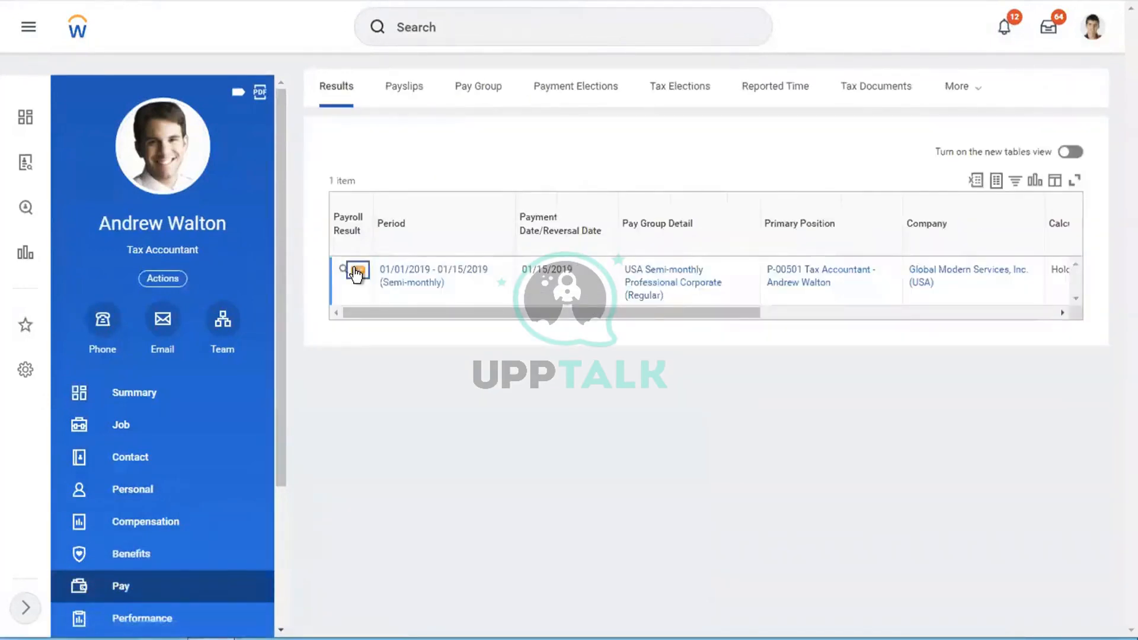
left_click(358, 270)
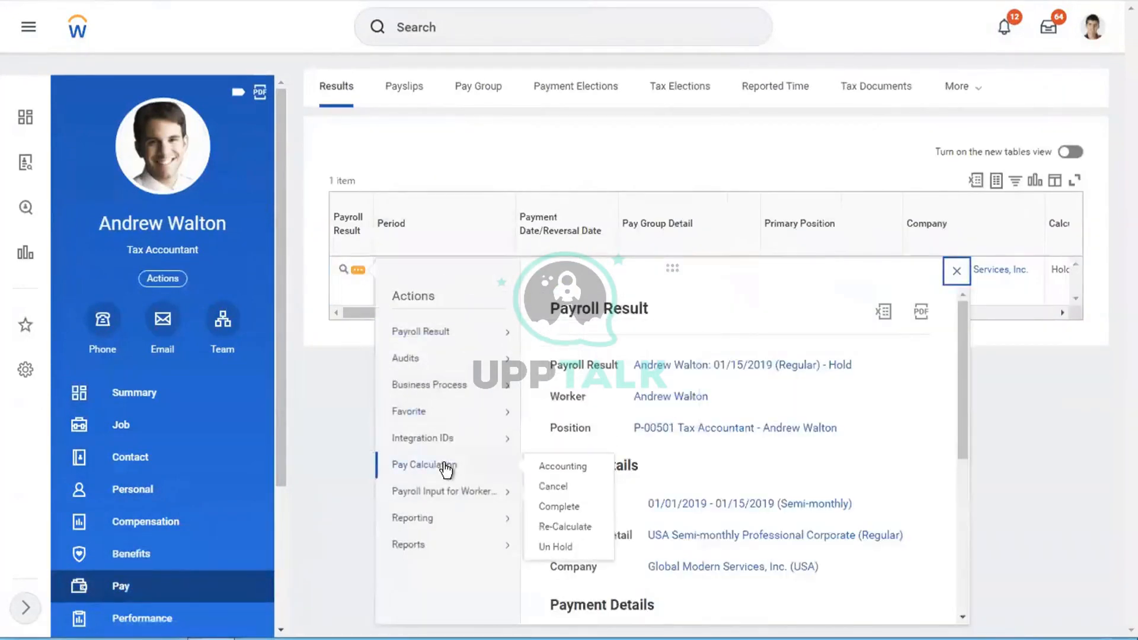
mouse_move(465, 468)
left_click(556, 546)
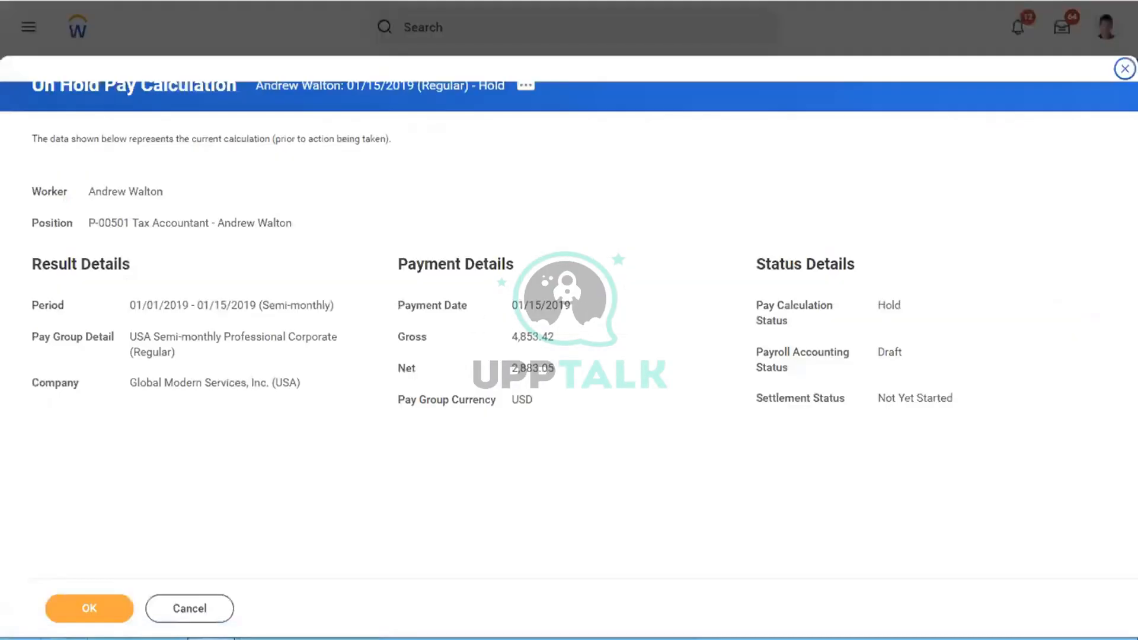
left_click(85, 609)
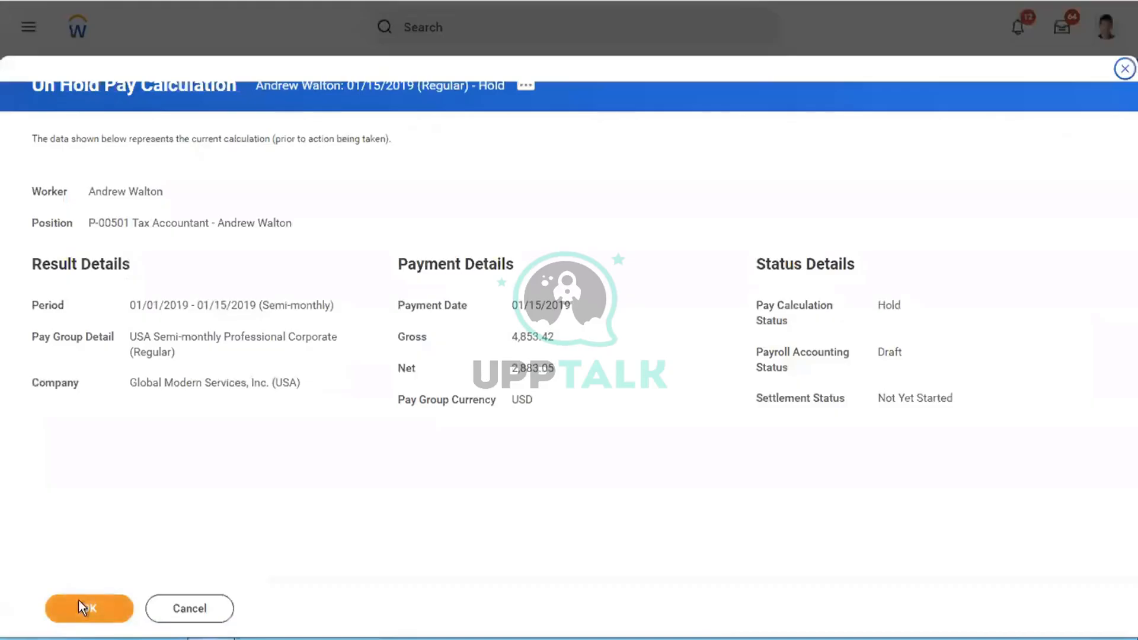
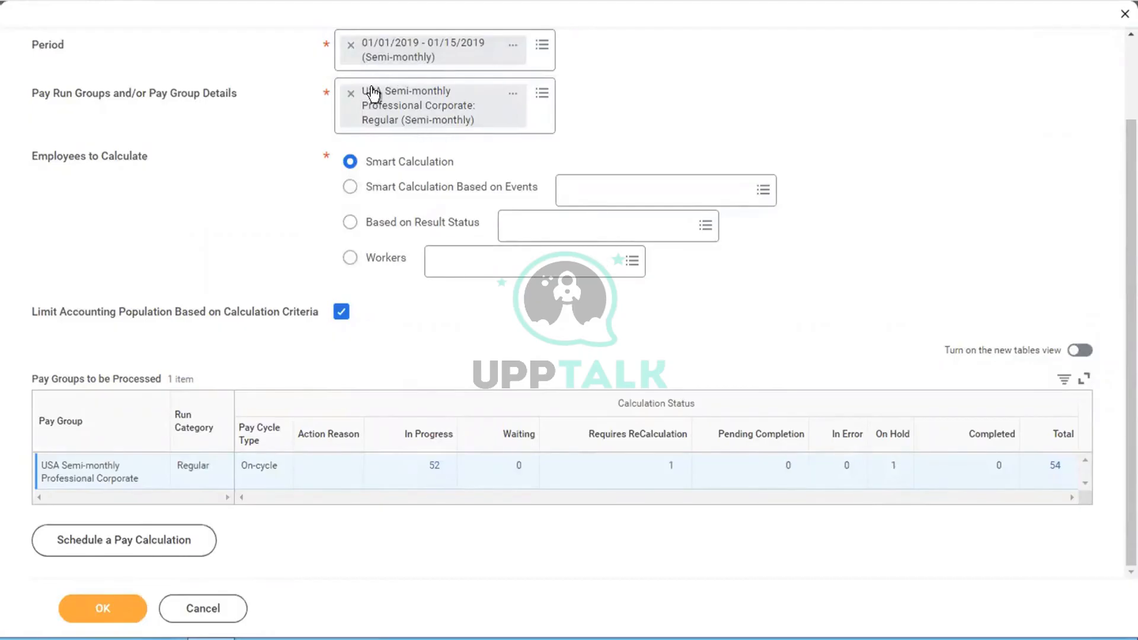
Step: Replace the criteria with the 01/01/2019 - 01/15/2019 period of USA Semi-monthly Professional Corporate
left_click(351, 46)
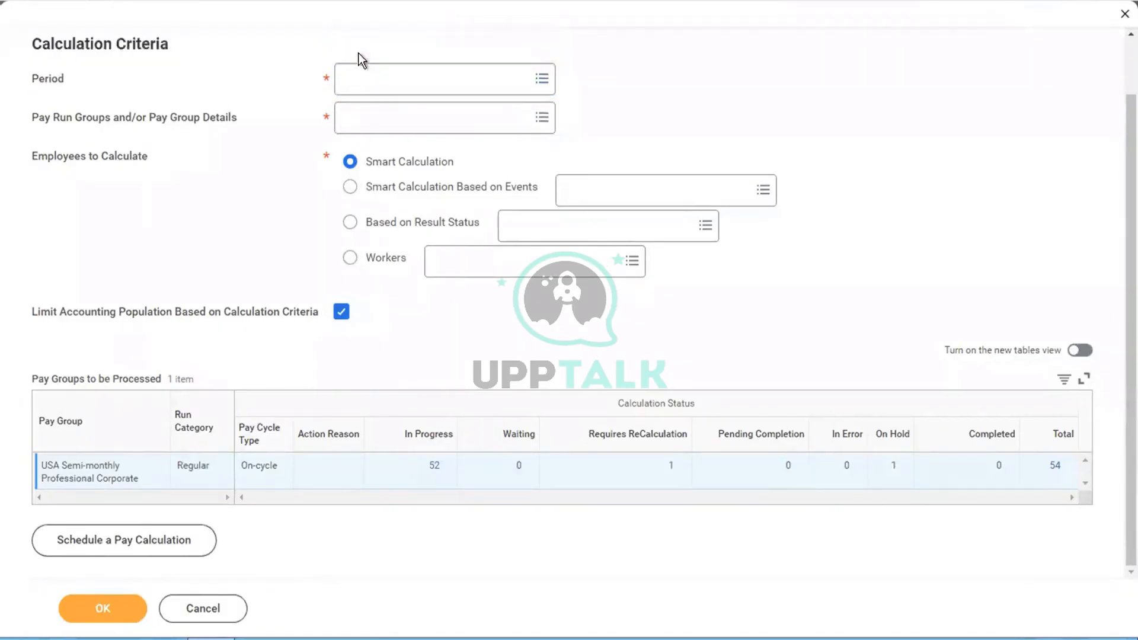
left_click(372, 71)
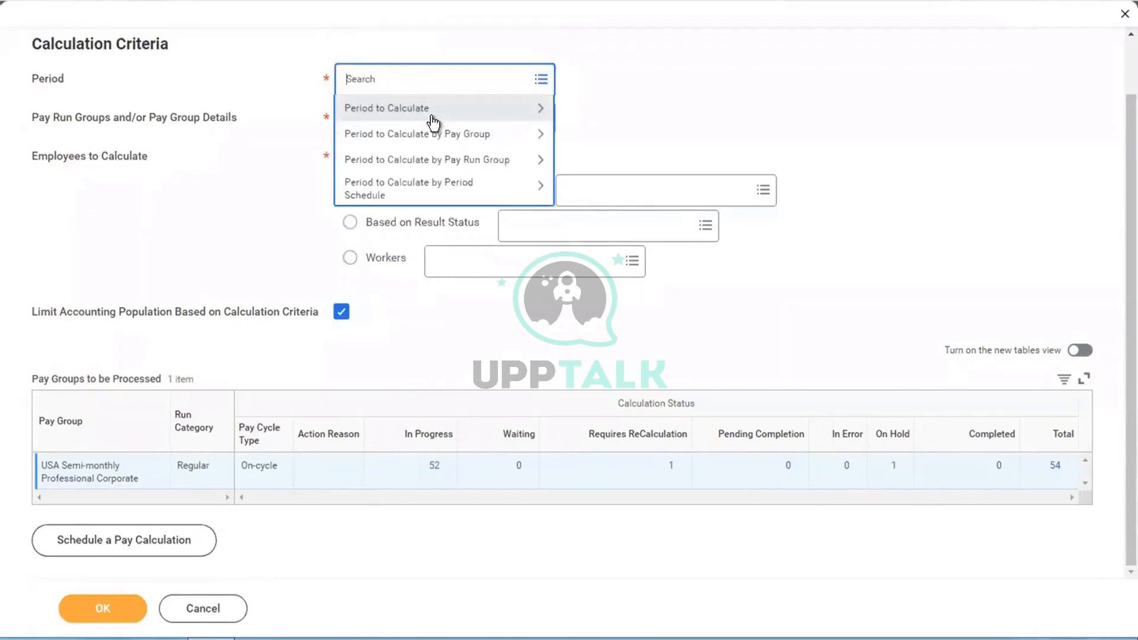
left_click(469, 133)
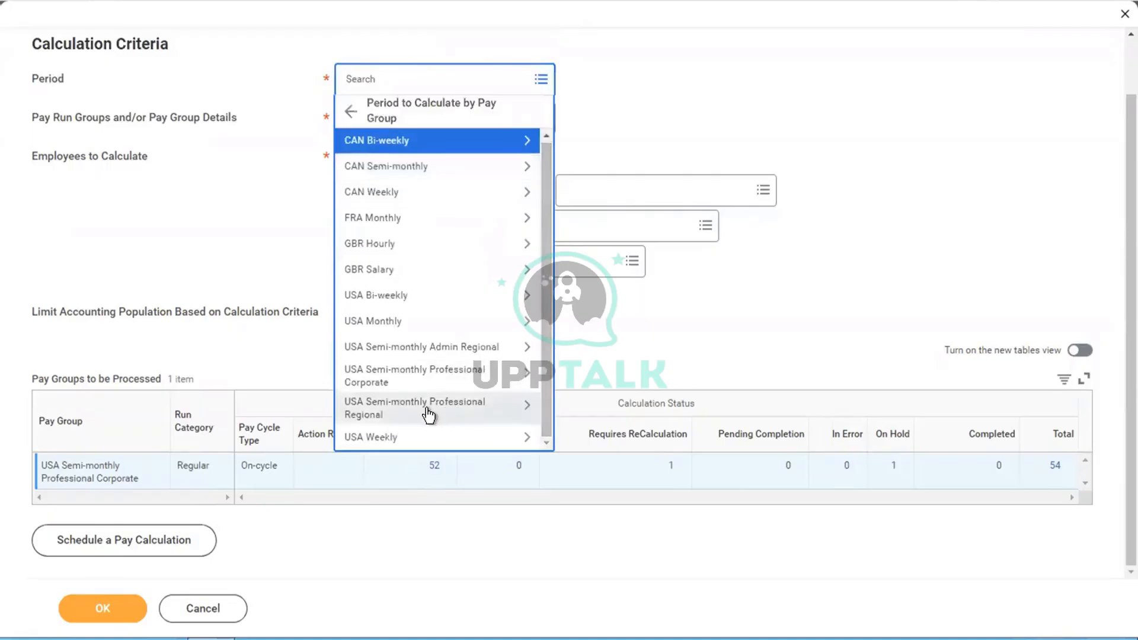
left_click(393, 379)
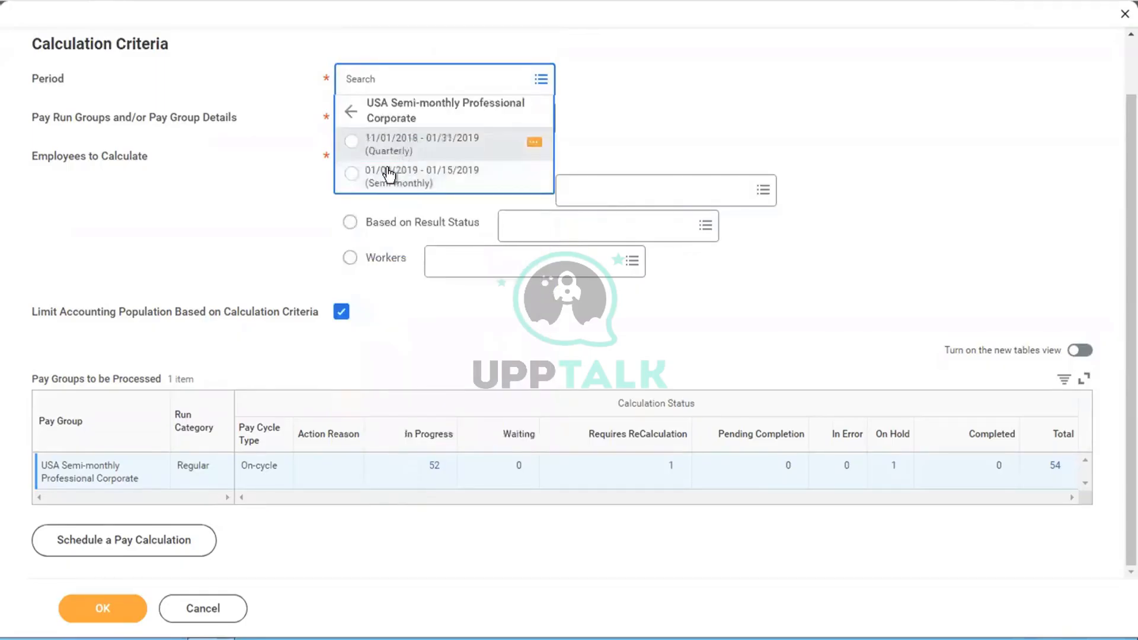
left_click(379, 180)
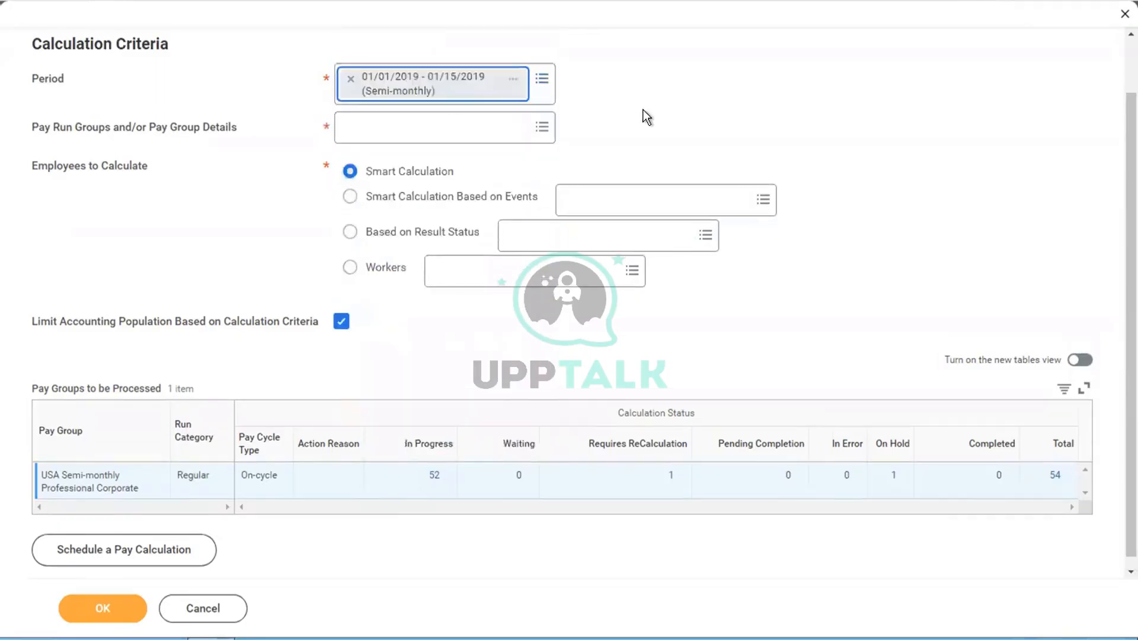
Step: Add the USA Semi-monthly Professional Corporate: Regular pay group detail and submit the calculation
left_click(360, 129)
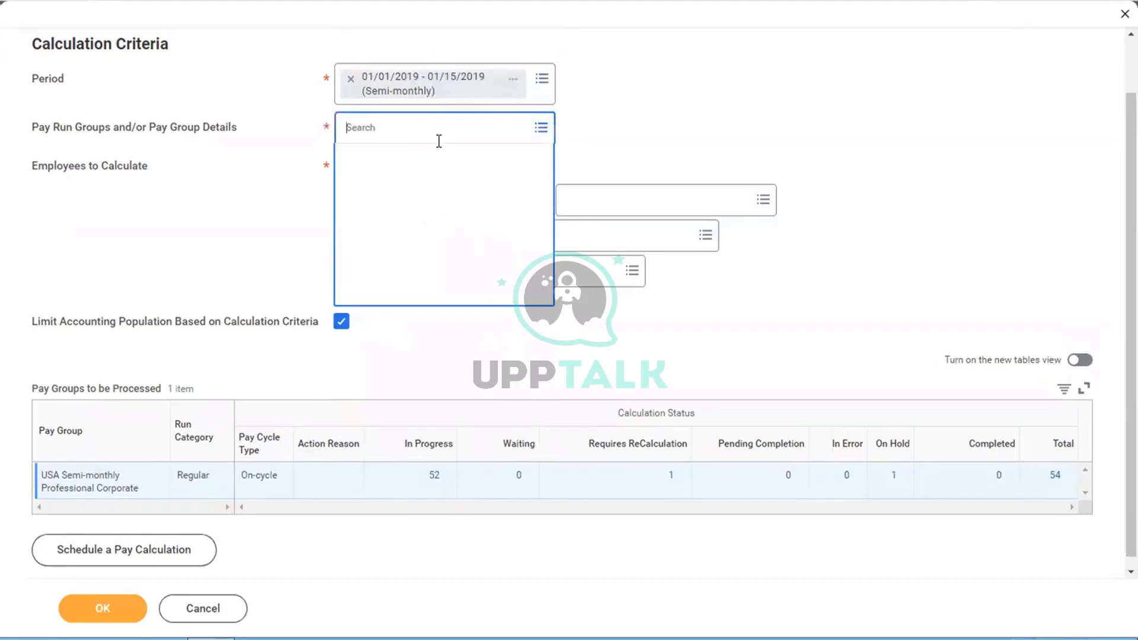
left_click(383, 182)
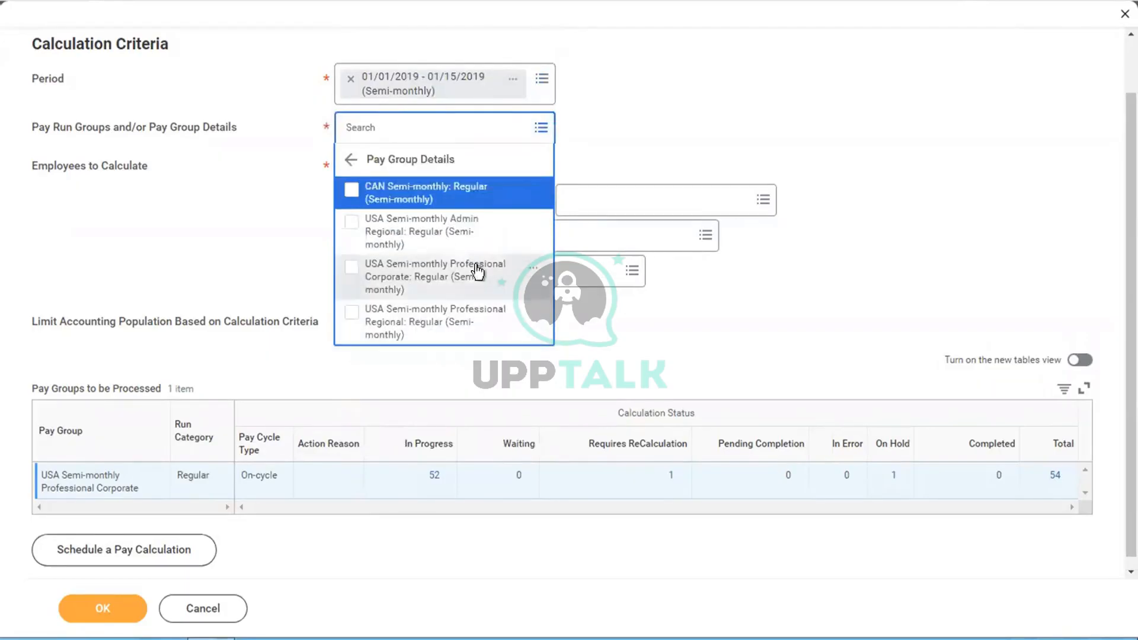
left_click(428, 276)
left_click(816, 197)
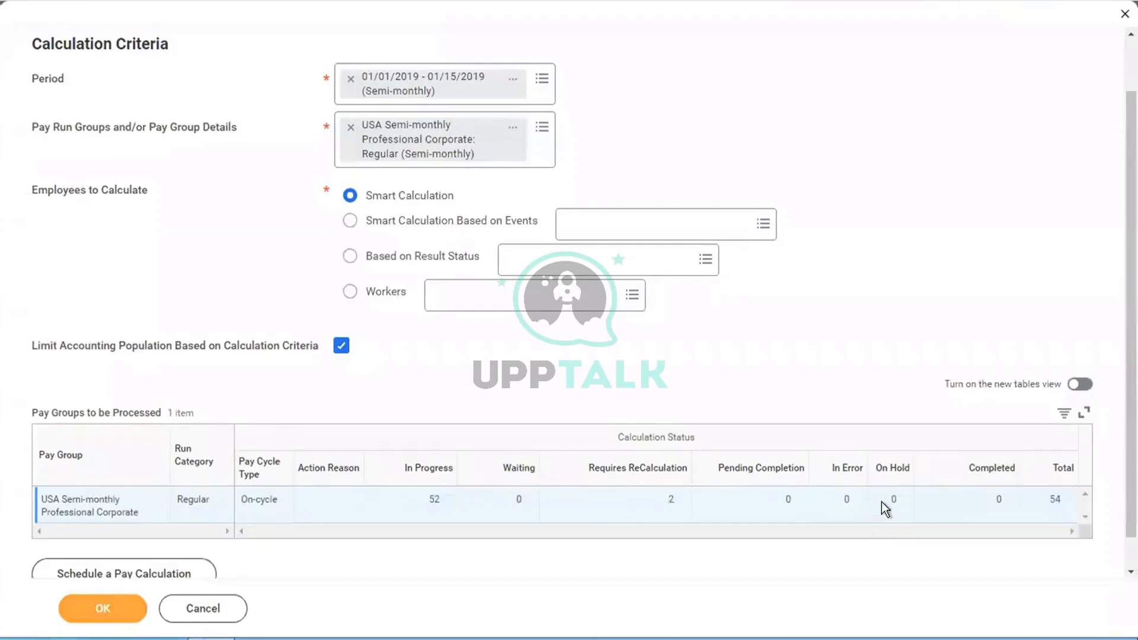
left_click(105, 610)
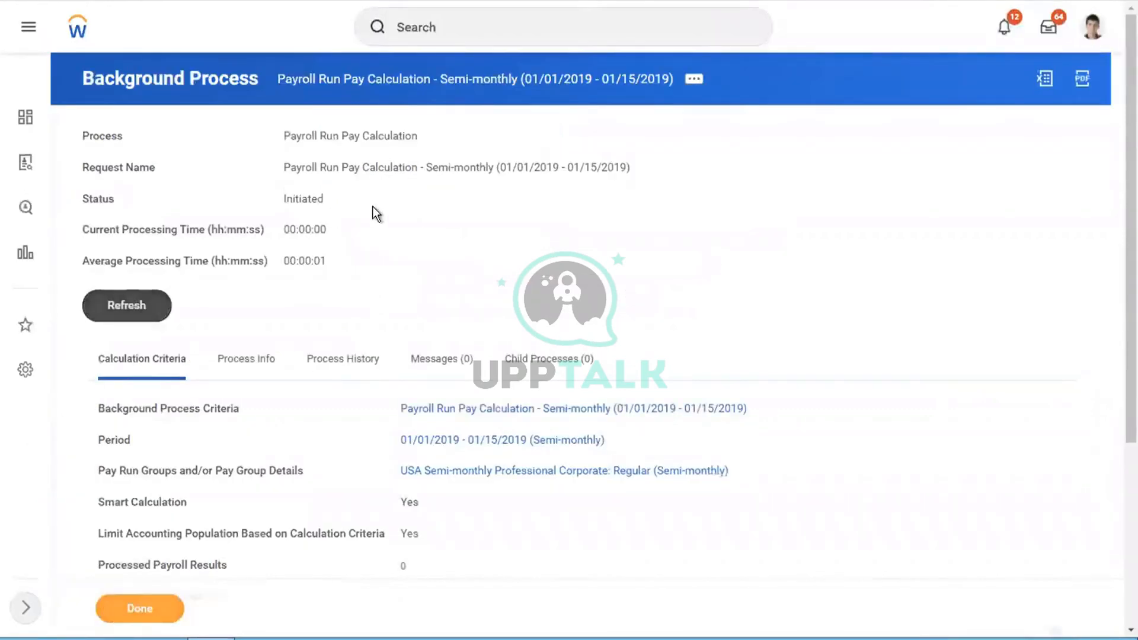
Step: Refresh the background process until it shows Completed, then open the 54-worker total
left_click(121, 309)
left_click_drag(285, 199, 347, 207)
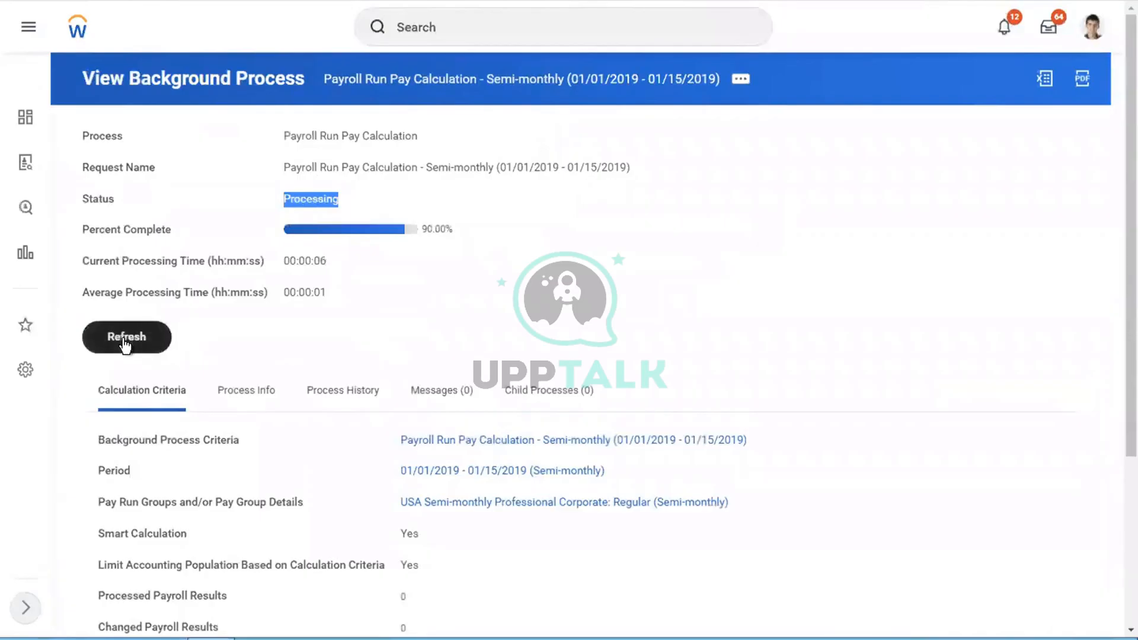
left_click(125, 342)
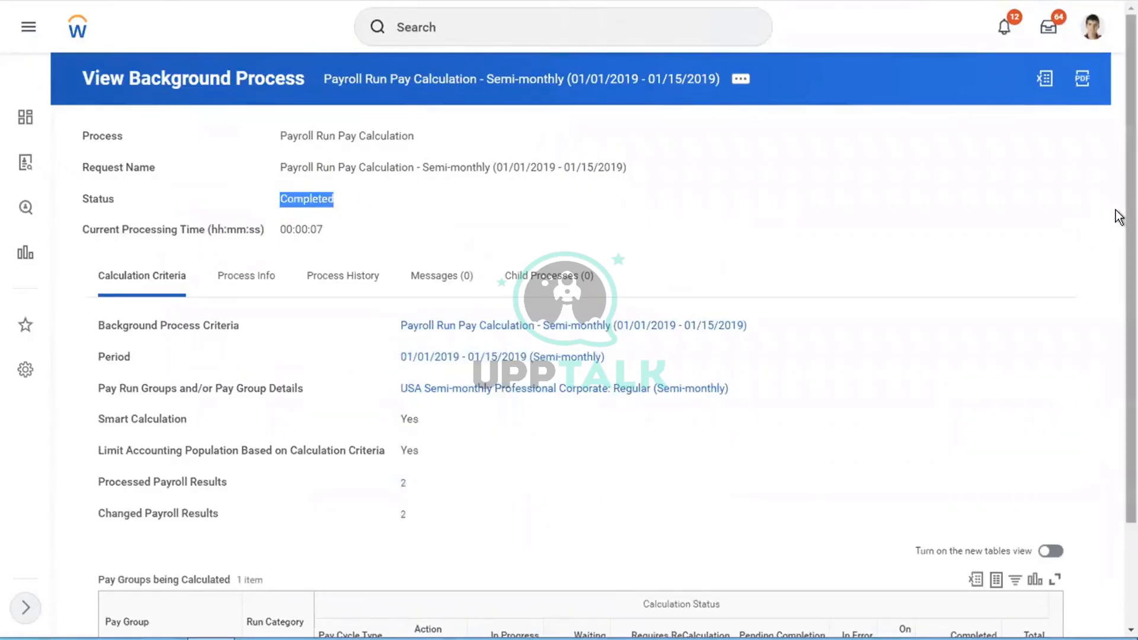
scroll(1118, 340, "down", 3)
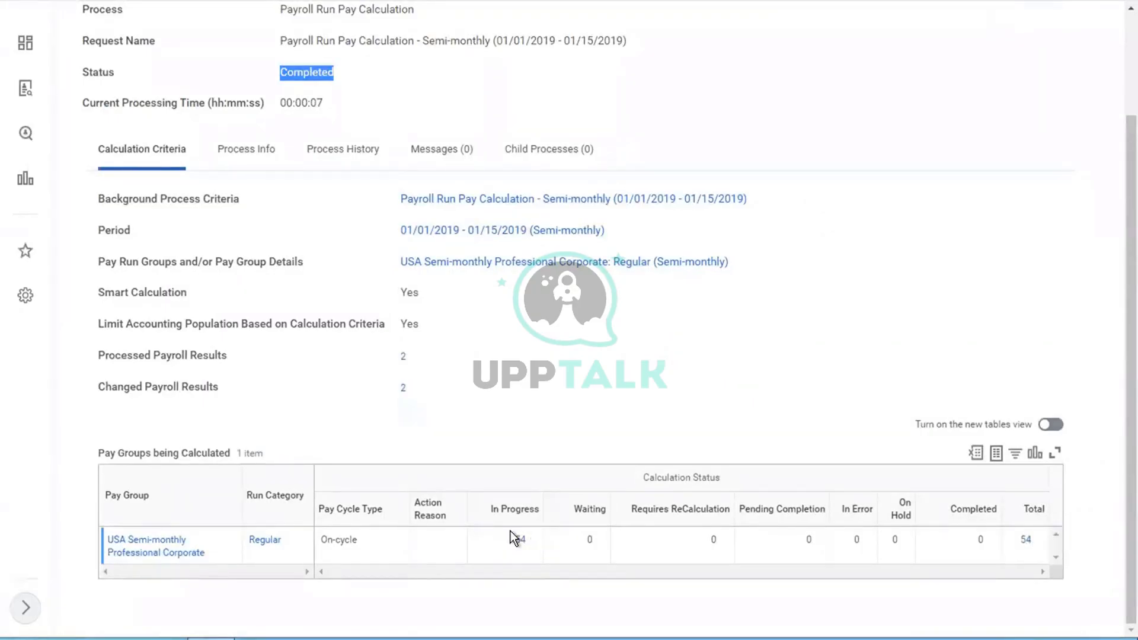
left_click(1036, 540)
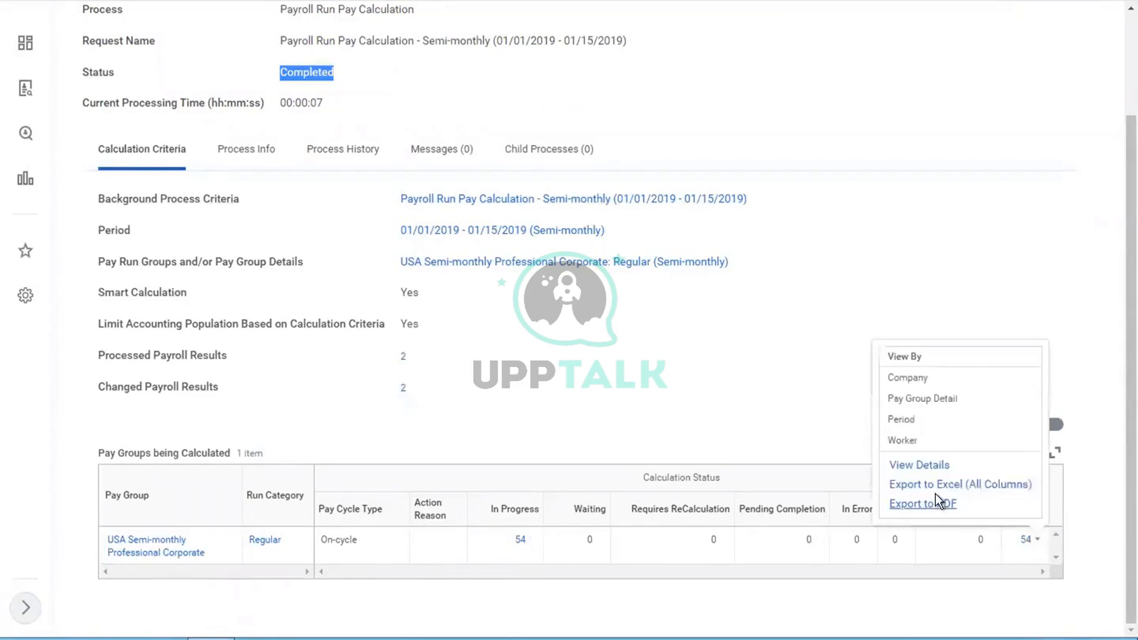
left_click(1029, 542)
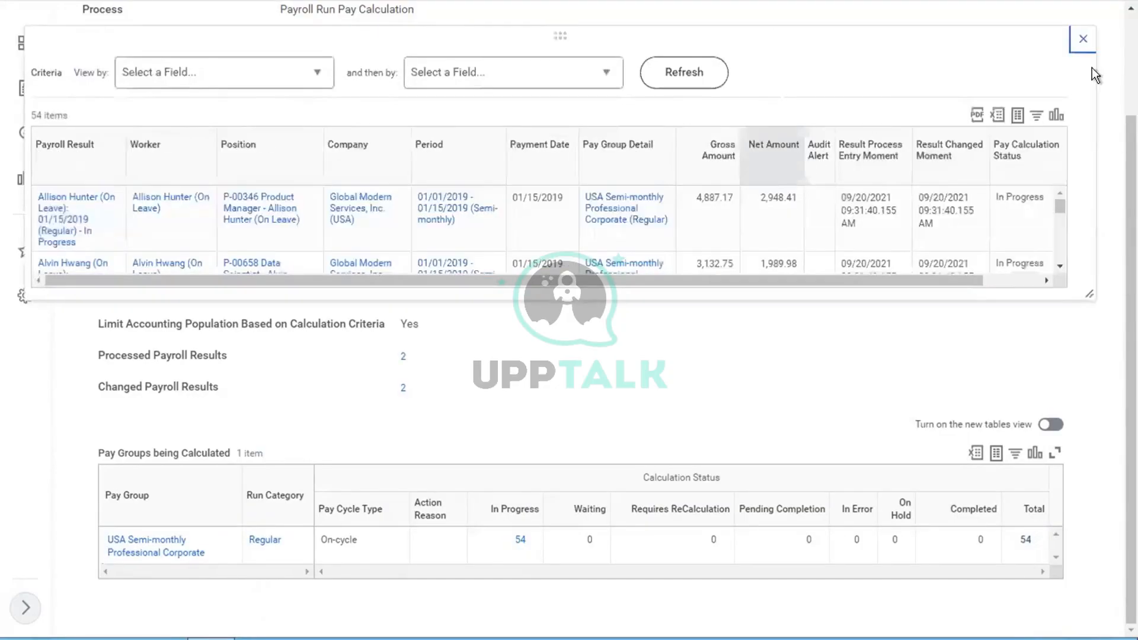
left_click(1061, 268)
left_click(1061, 268)
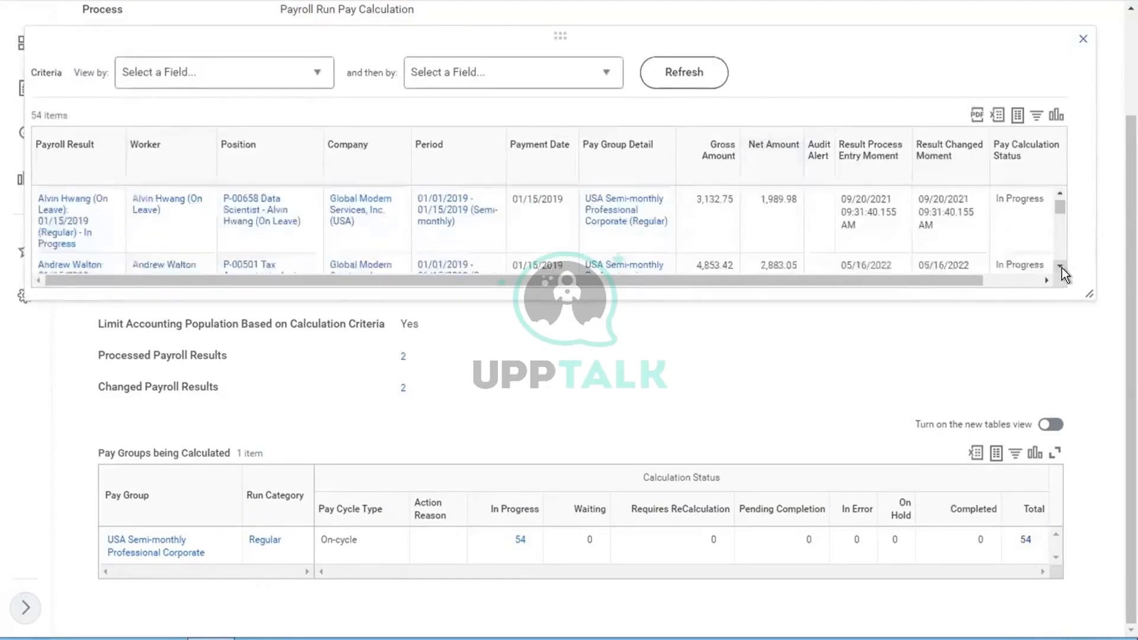
left_click(1061, 268)
left_click(1061, 268)
left_click(1061, 268)
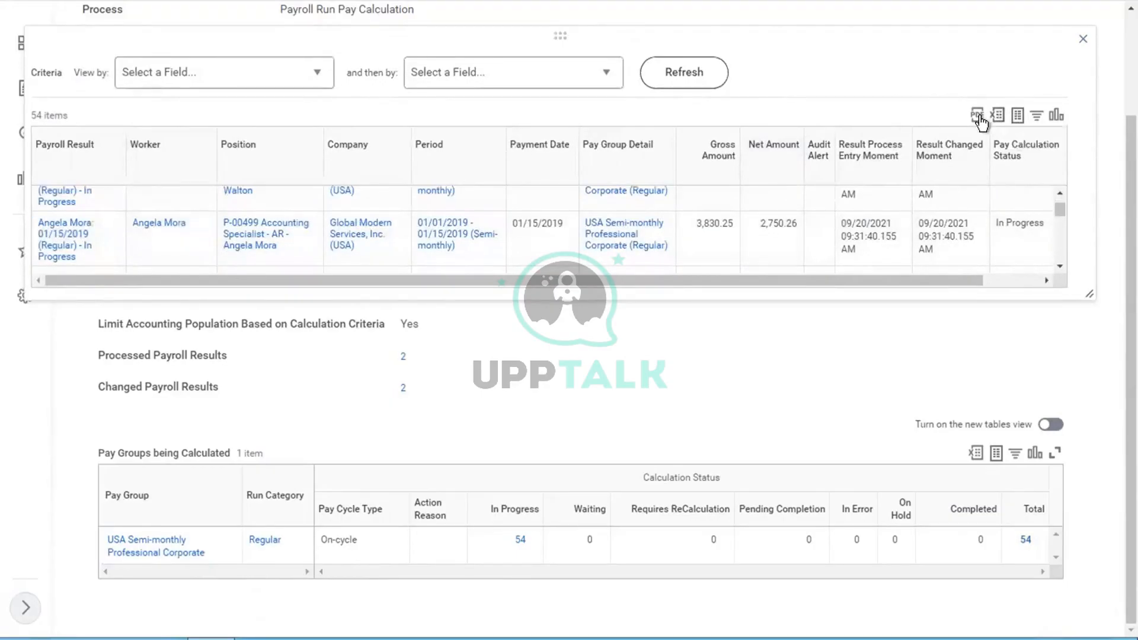
left_click(1060, 267)
left_click(1060, 266)
left_click(1059, 268)
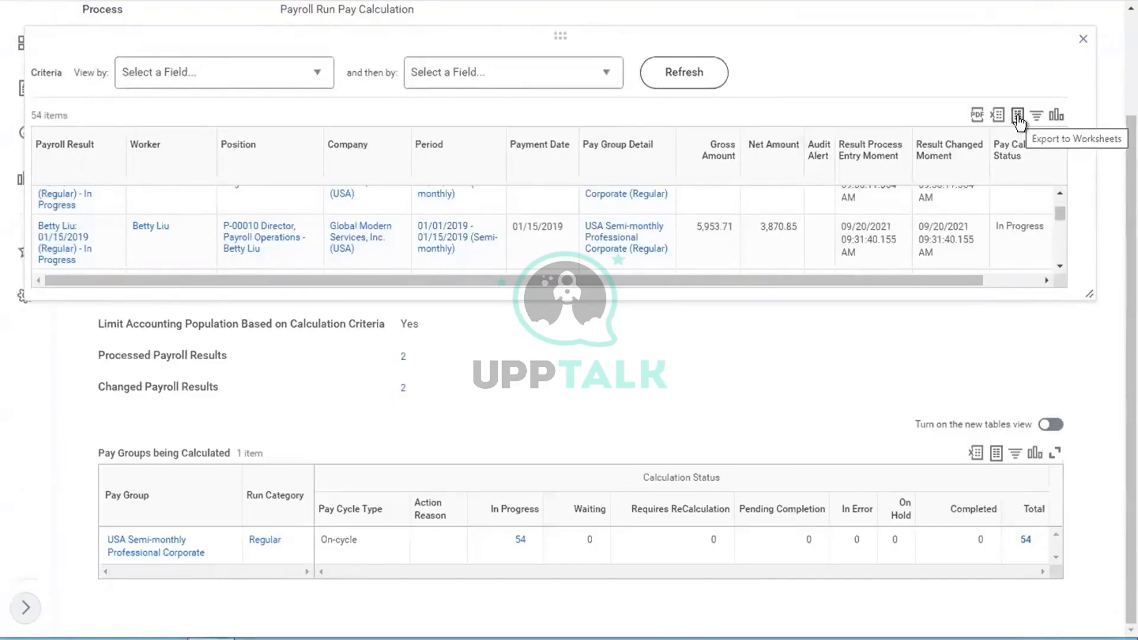
scroll(1060, 259, "down", 3)
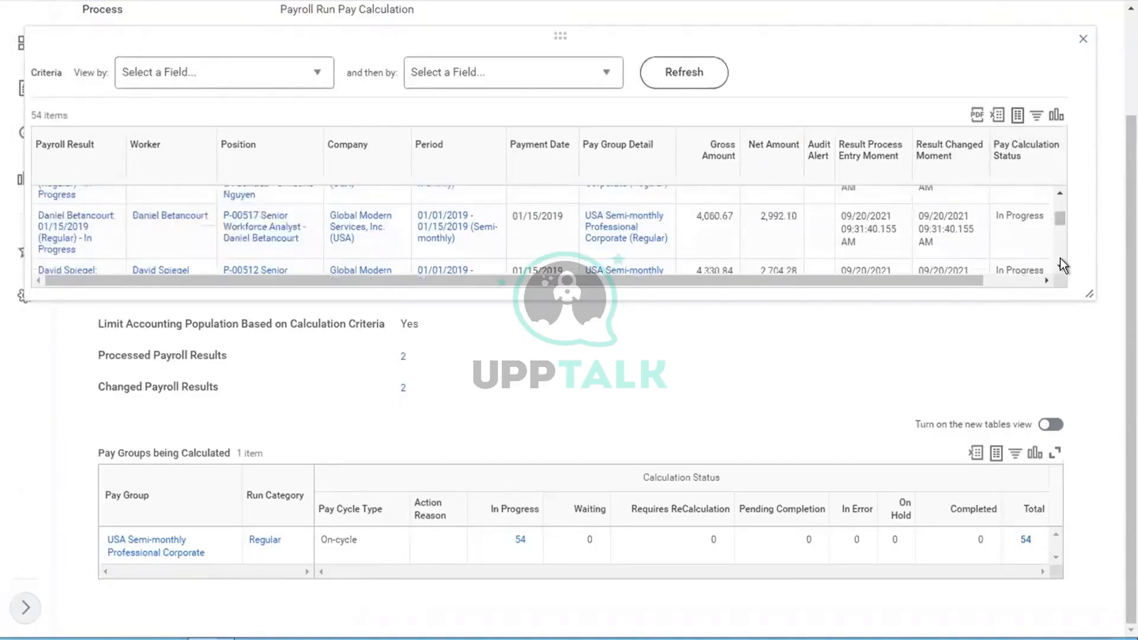
scroll(1060, 258, "down", 5)
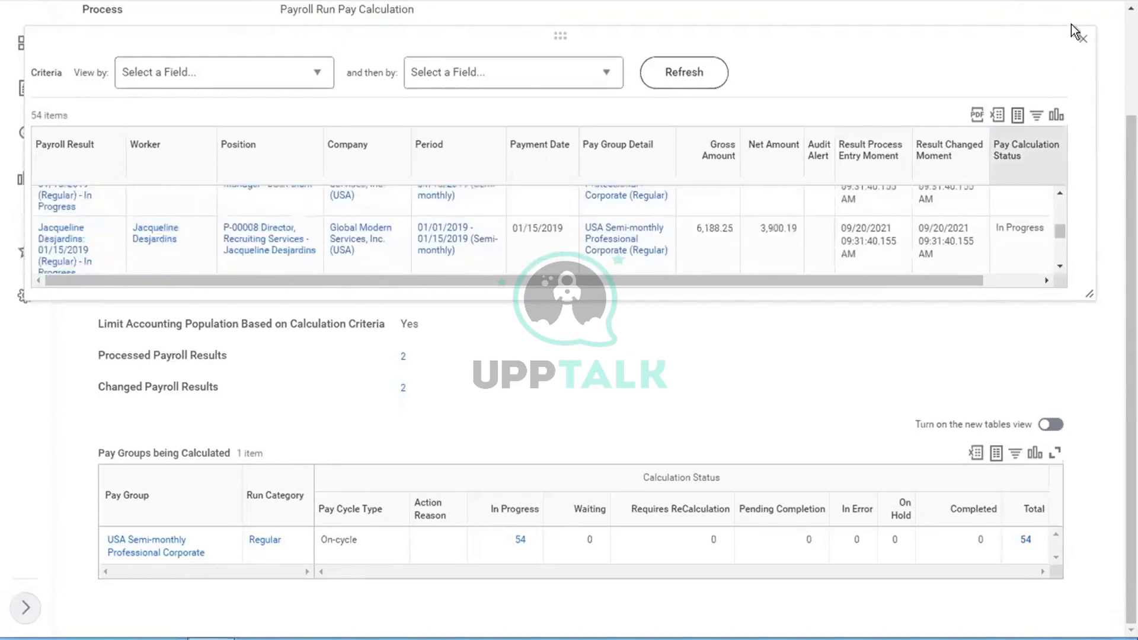
left_click(1082, 38)
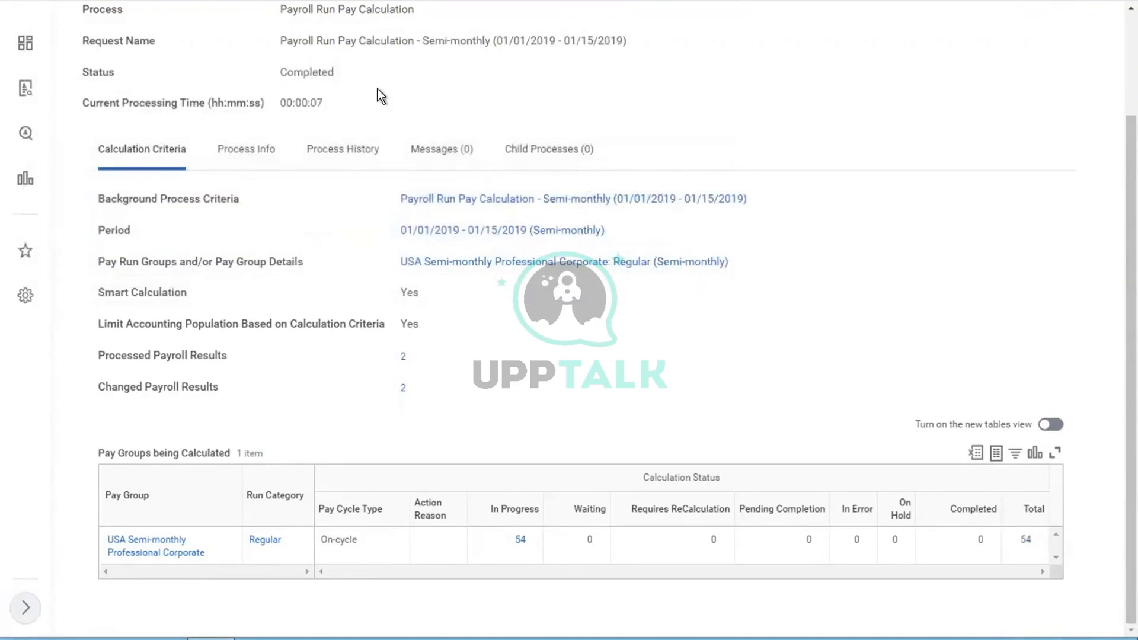
Step: View the Process History of three 05/10/2022 runs, each 00:00:01, with step details
mouse_move(313, 69)
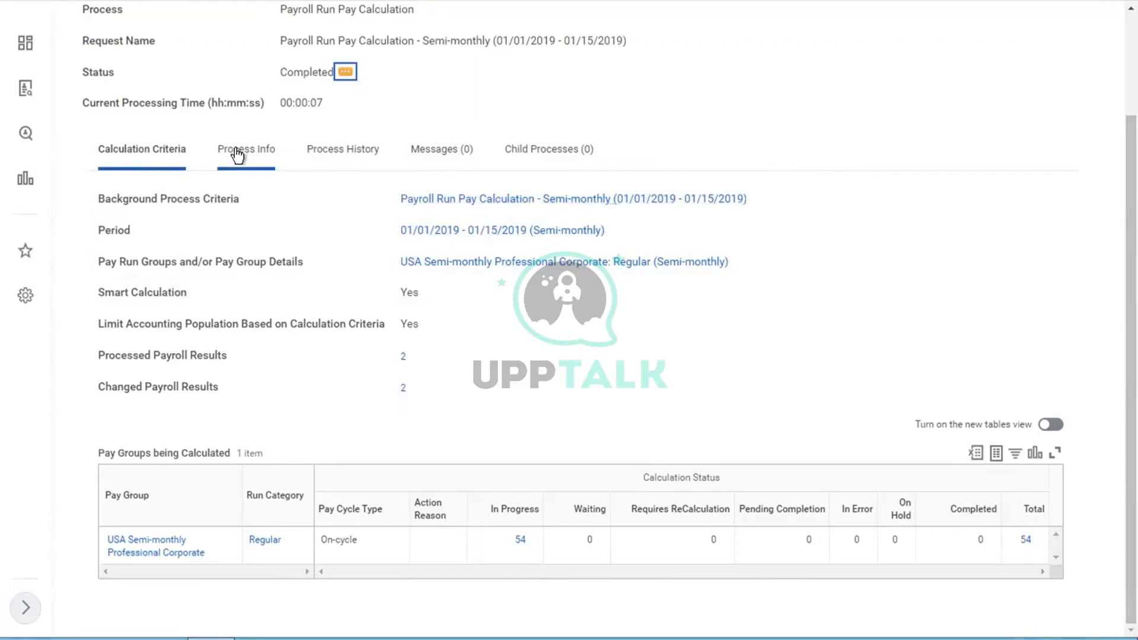
left_click(324, 149)
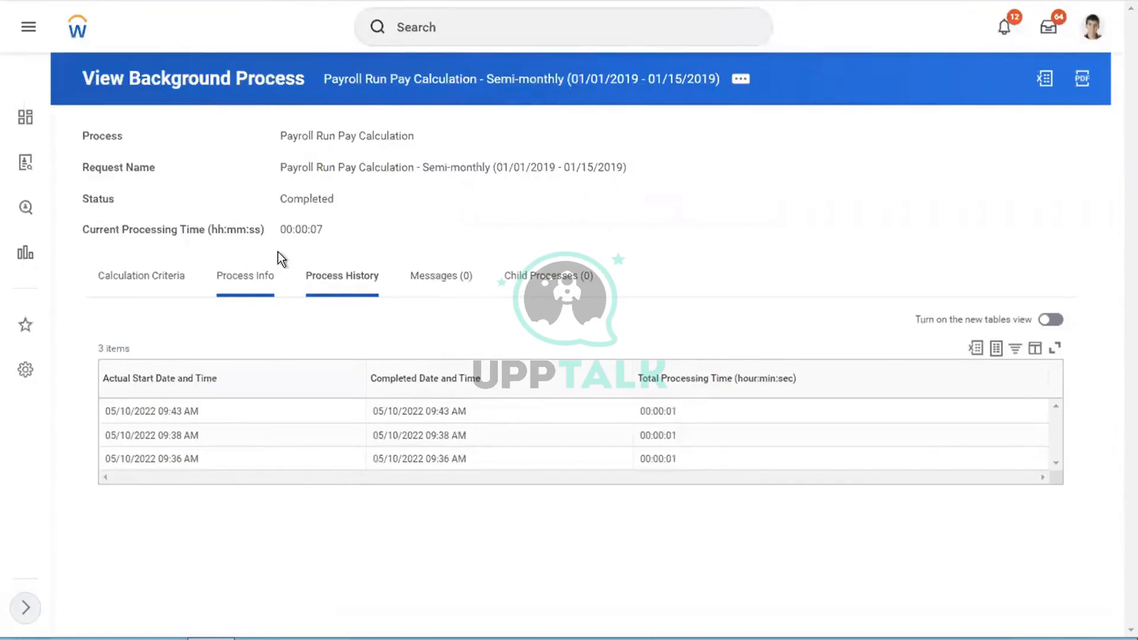
left_click(243, 278)
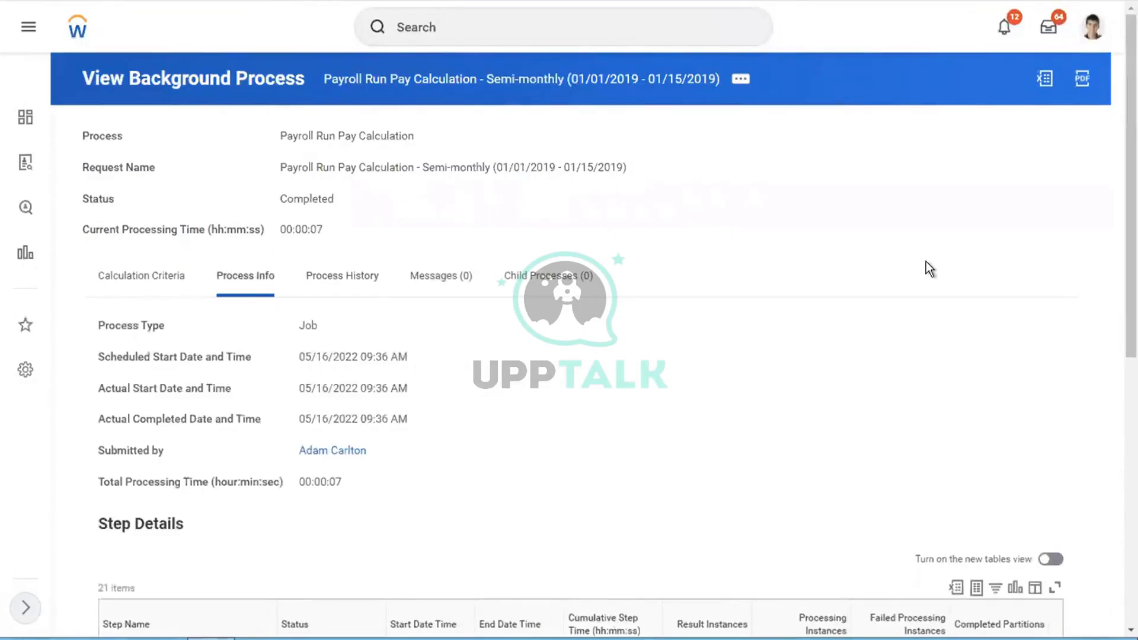
scroll(926, 263, "down", 7)
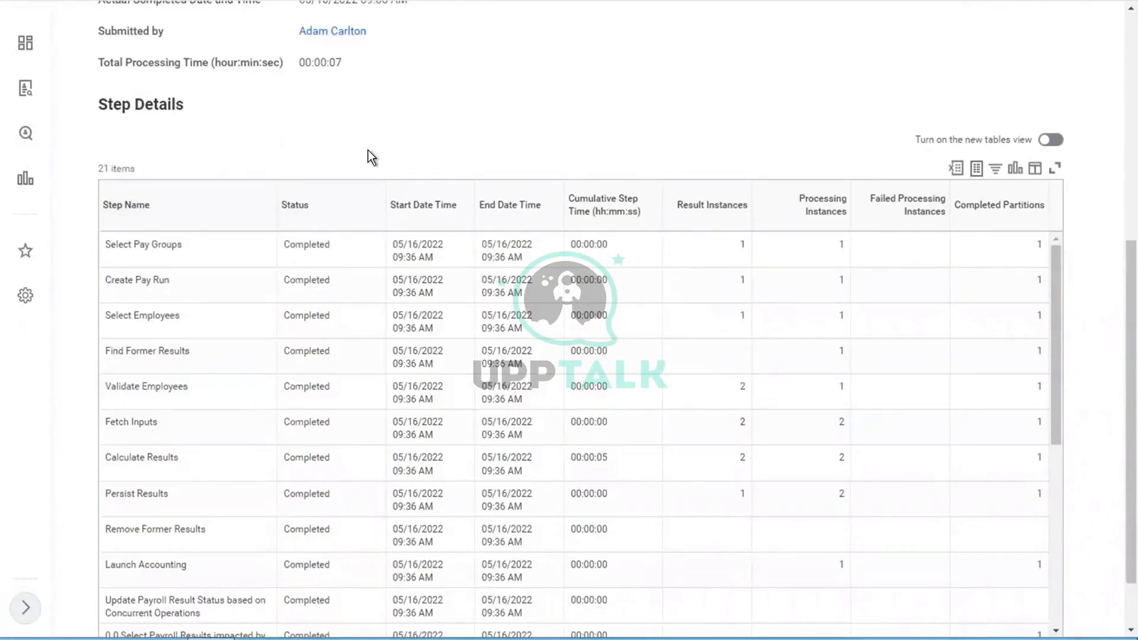
scroll(368, 150, "down", 1)
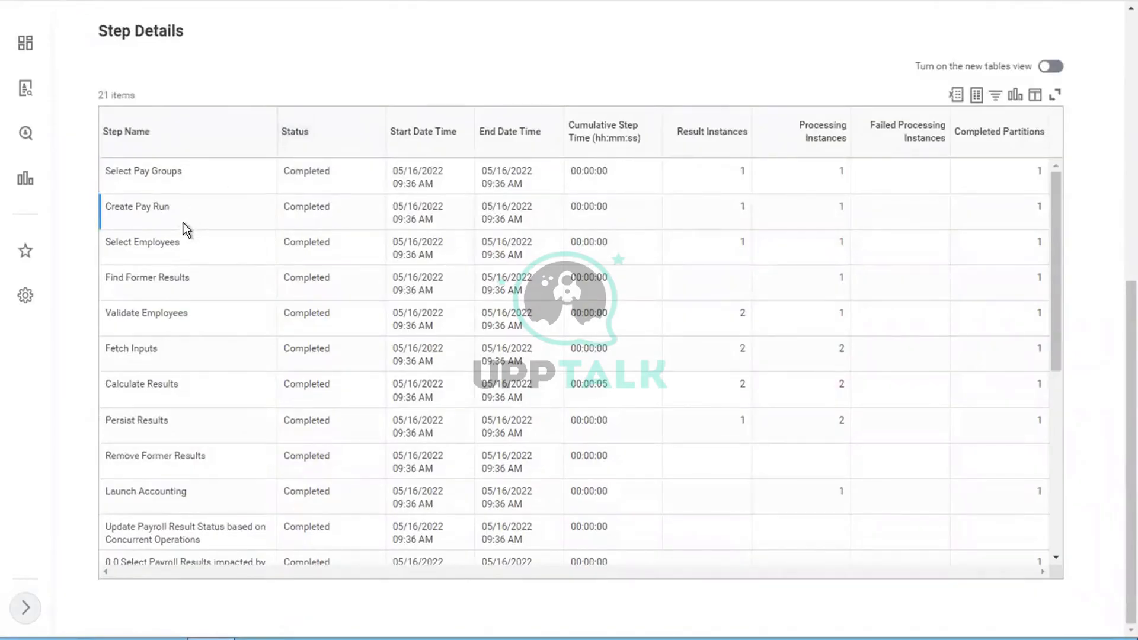
left_click(198, 250)
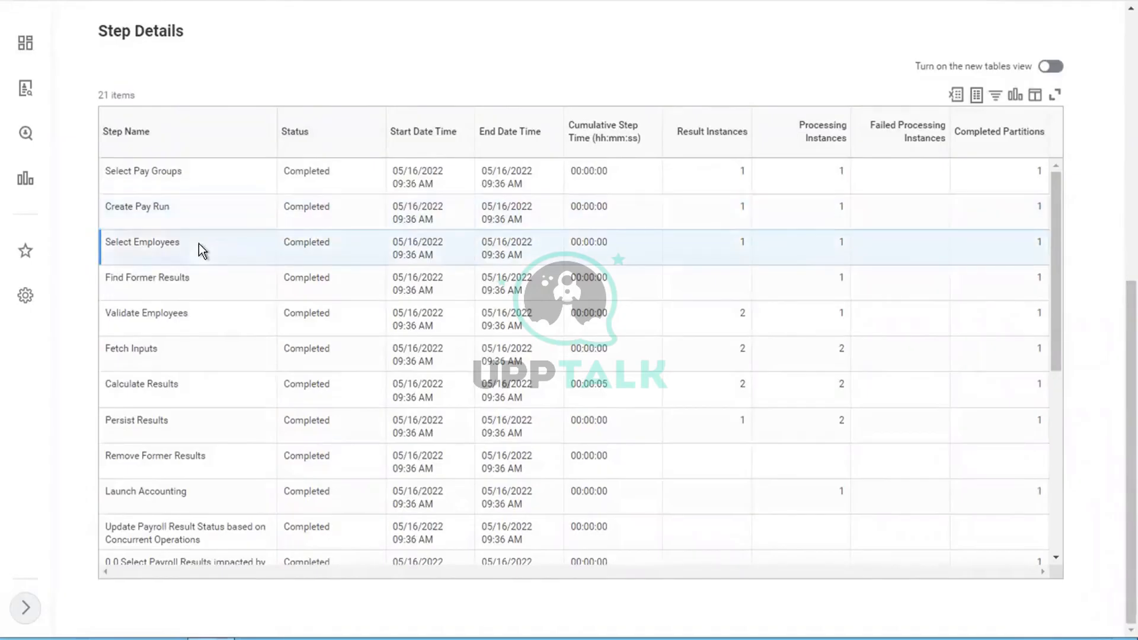
left_click(204, 279)
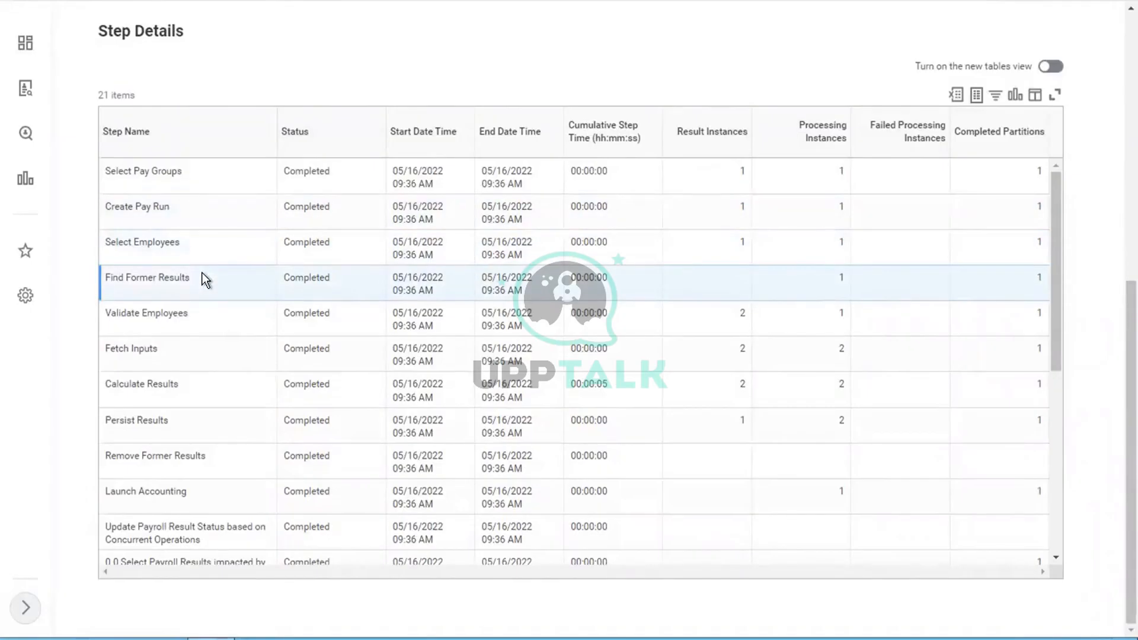
left_click(204, 314)
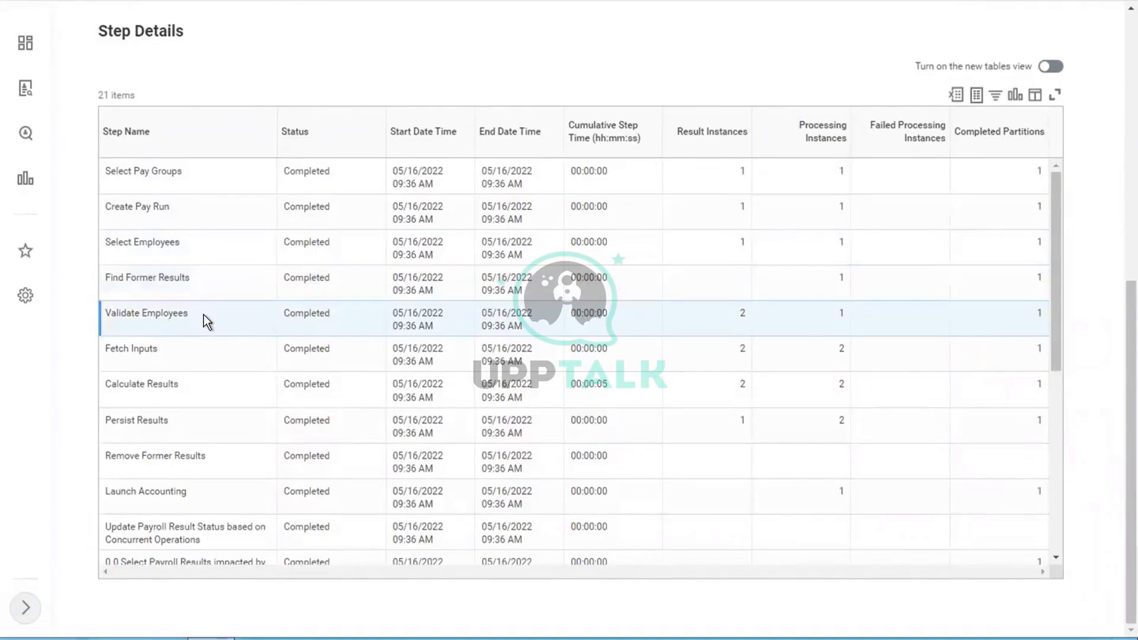
left_click(186, 347)
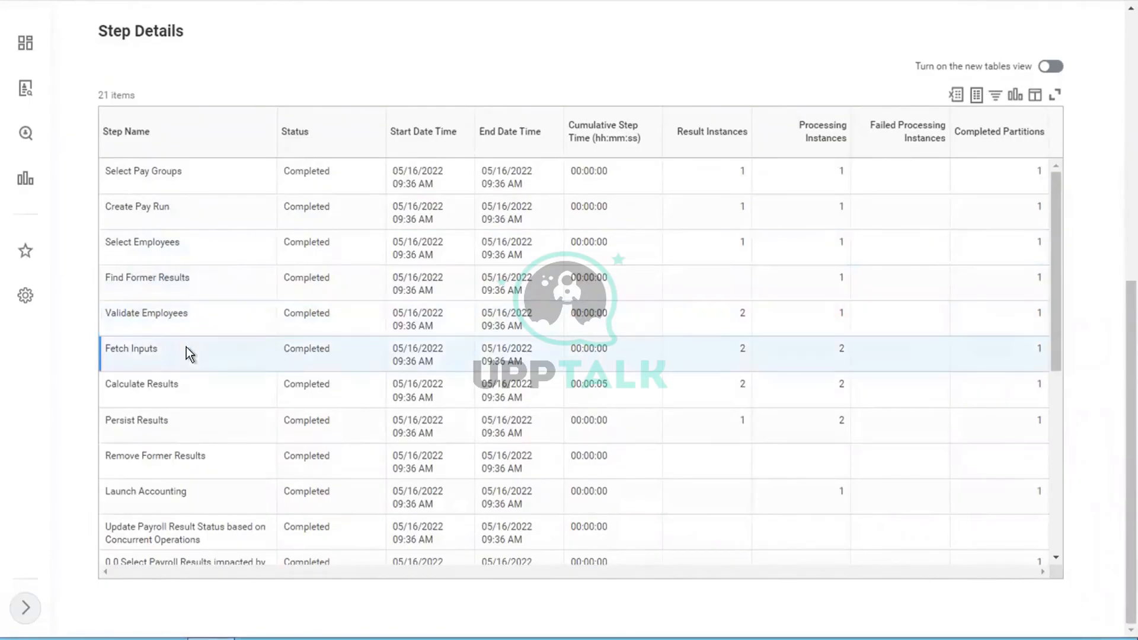
left_click(195, 396)
left_click(194, 392)
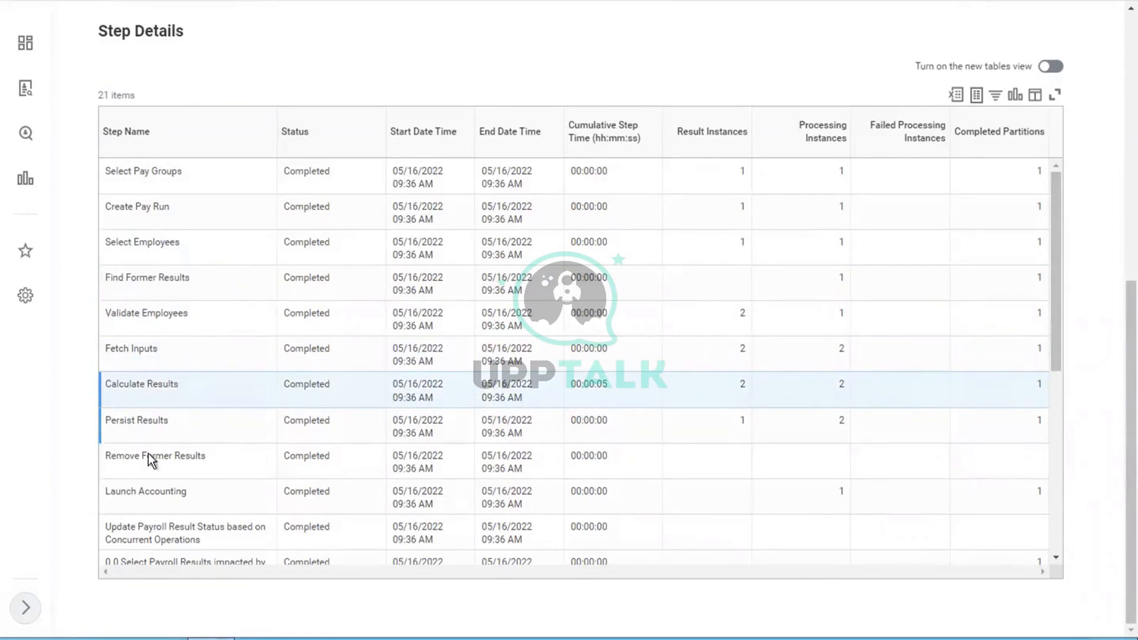
left_click(236, 490)
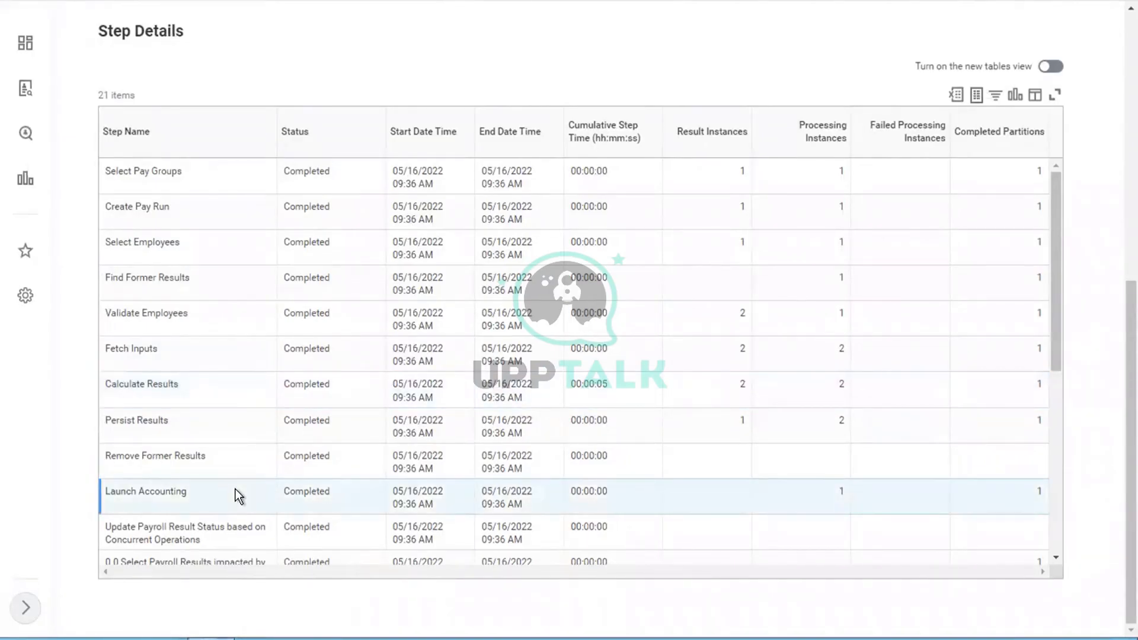
scroll(236, 490, "down", 5)
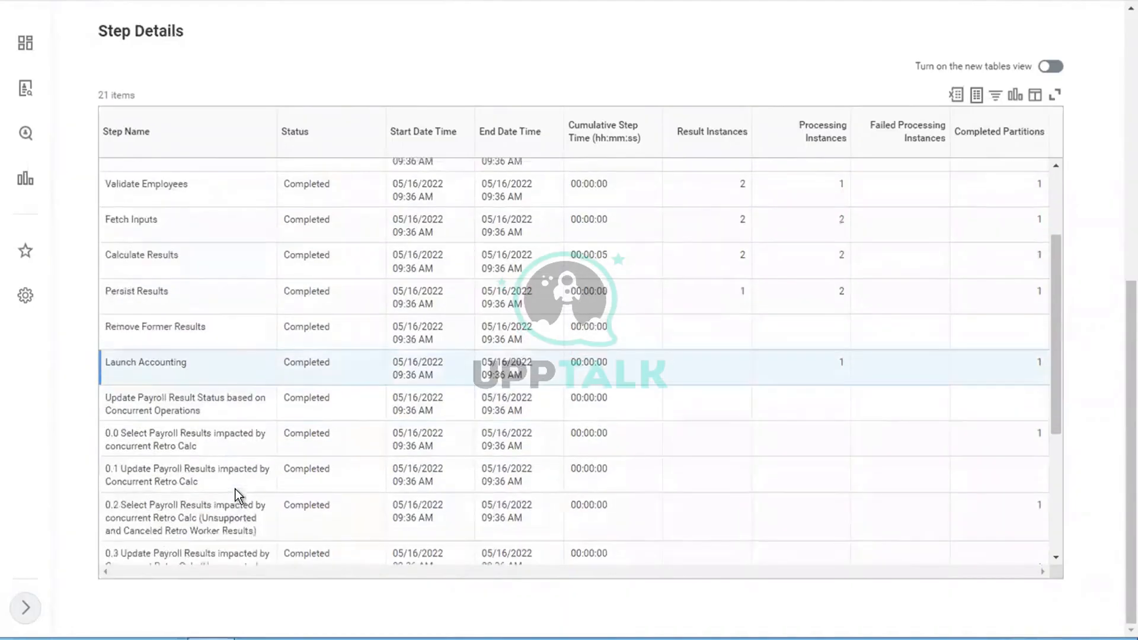
scroll(235, 489, "down", 2)
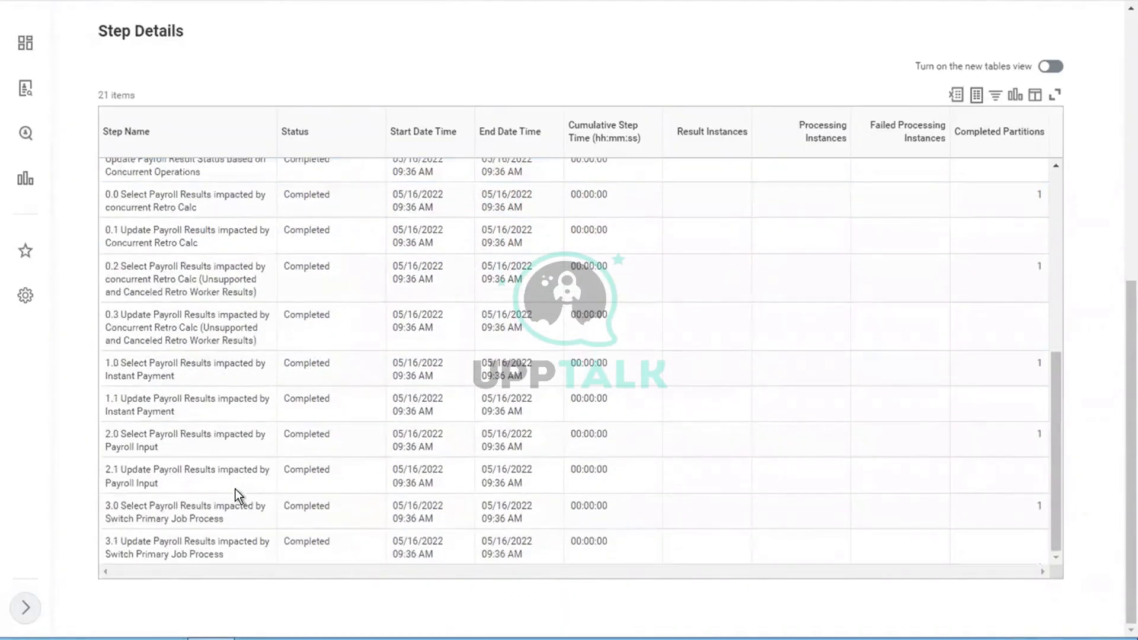
scroll(236, 489, "up", 6)
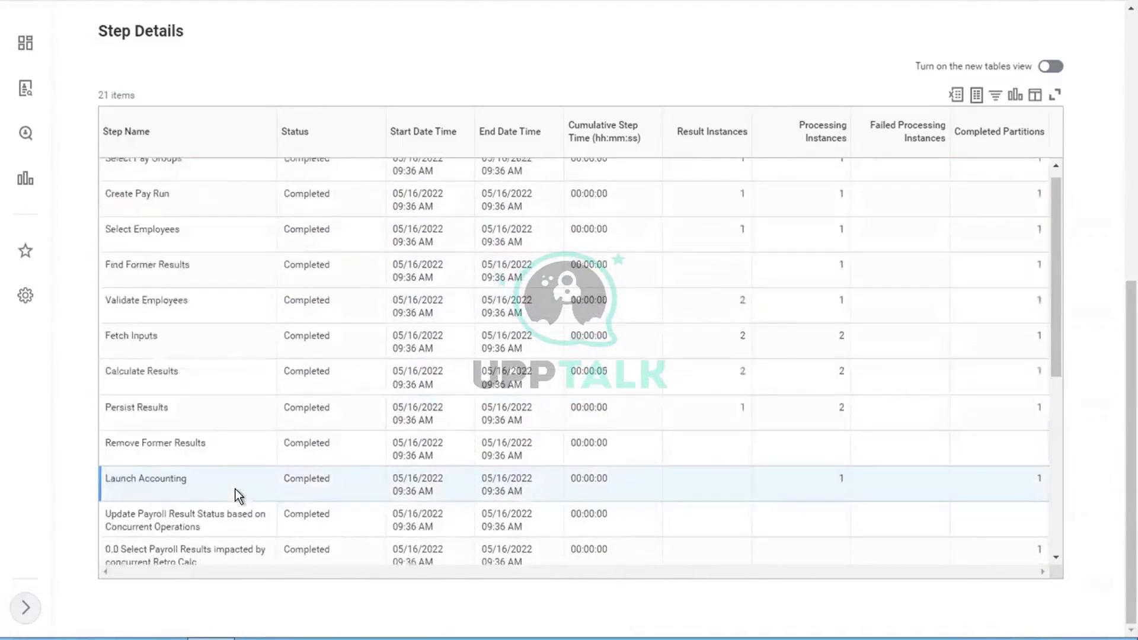
scroll(236, 489, "up", 8)
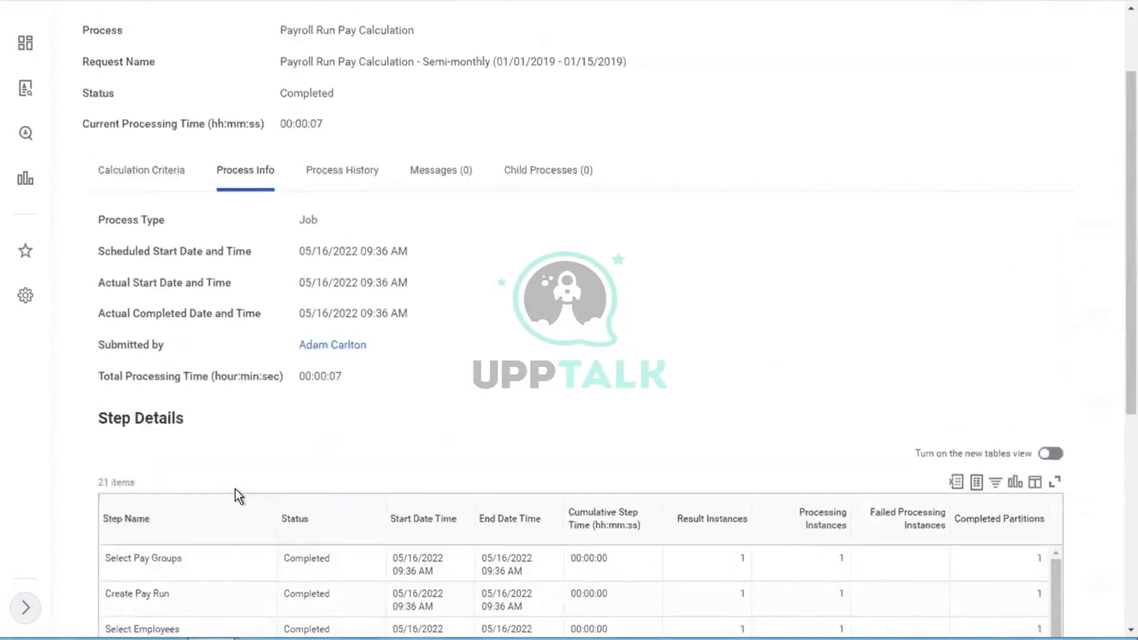
scroll(232, 486, "up", 1)
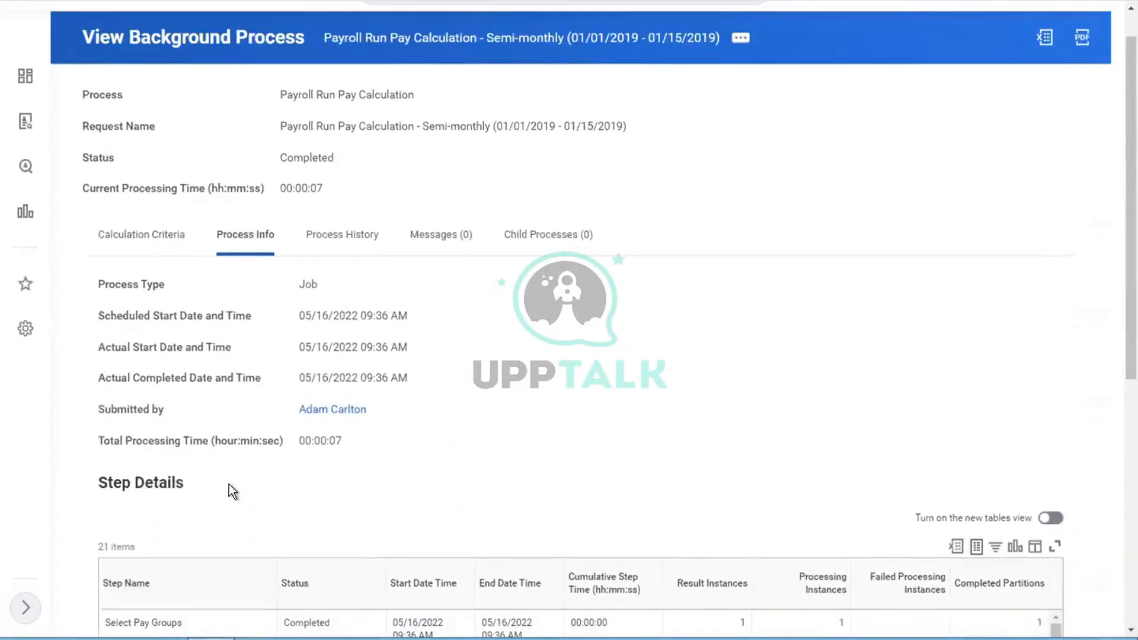
Step: Check the calculation criteria and run times, then move to the Word payroll notes in Document1
left_click(155, 247)
left_click(253, 255)
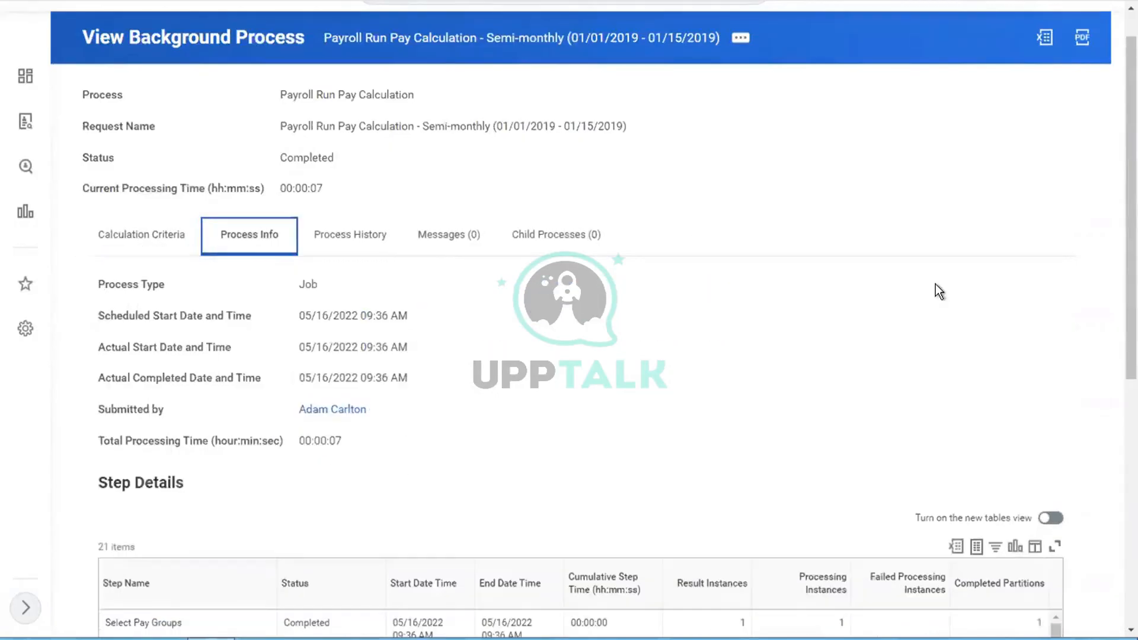
scroll(935, 284, "down", 7)
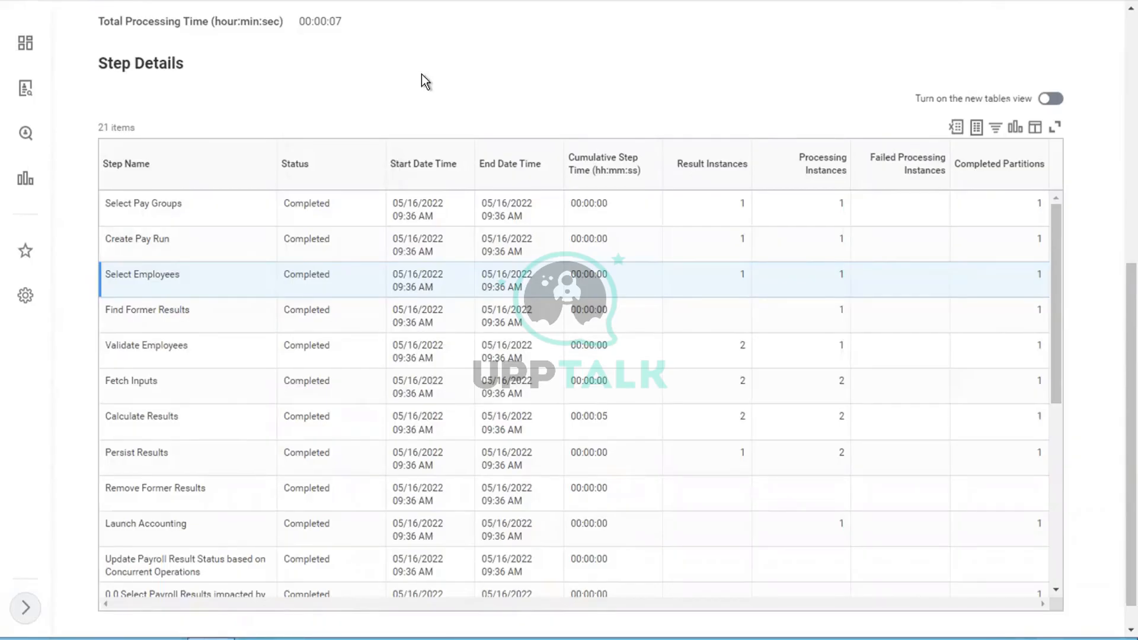
scroll(422, 75, "up", 2)
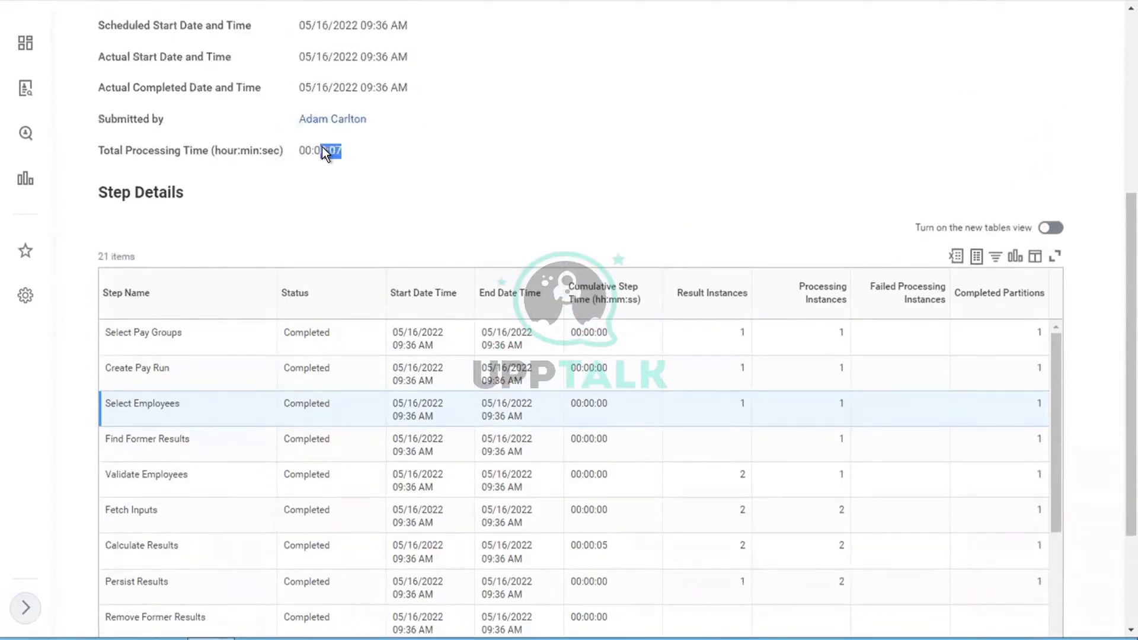
left_click(411, 152)
scroll(411, 152, "up", 5)
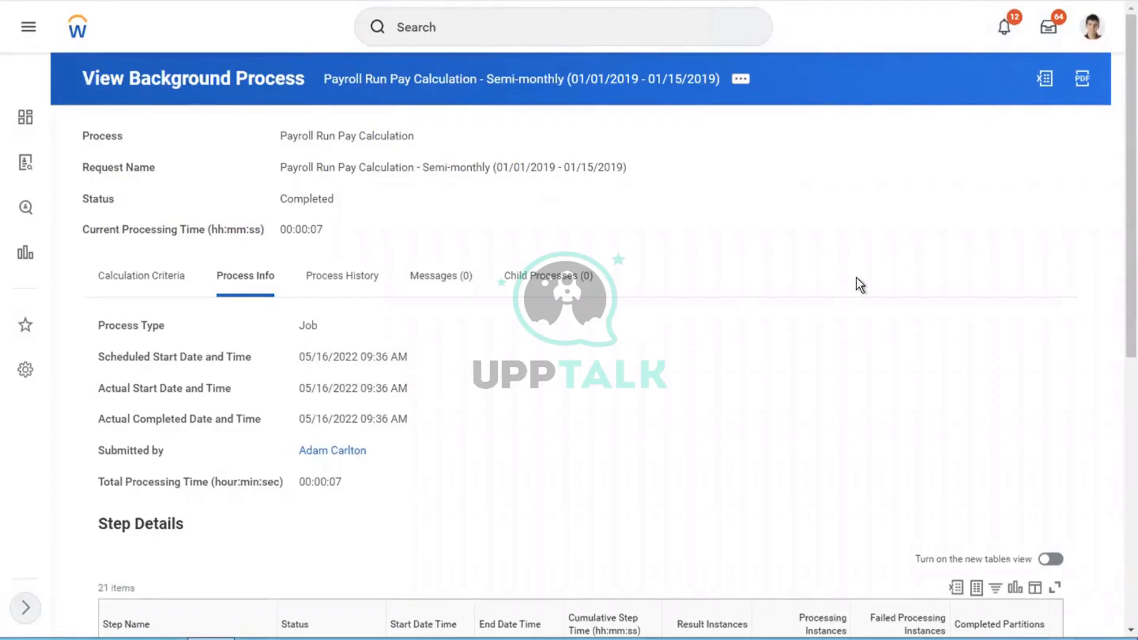
key("ctrl+Left")
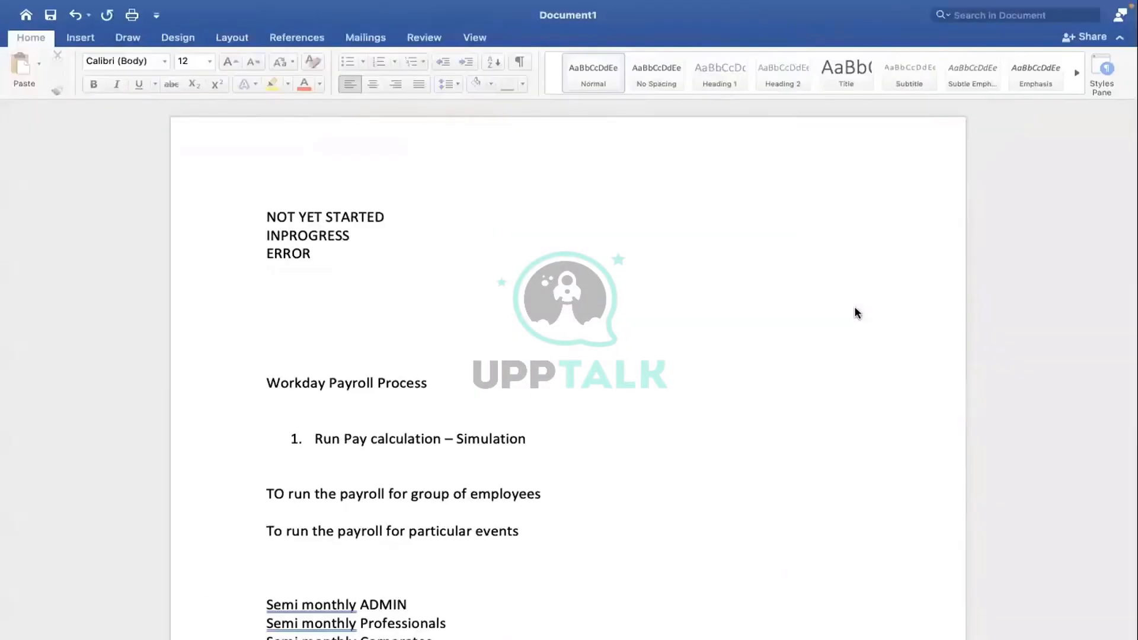
left_click(566, 345)
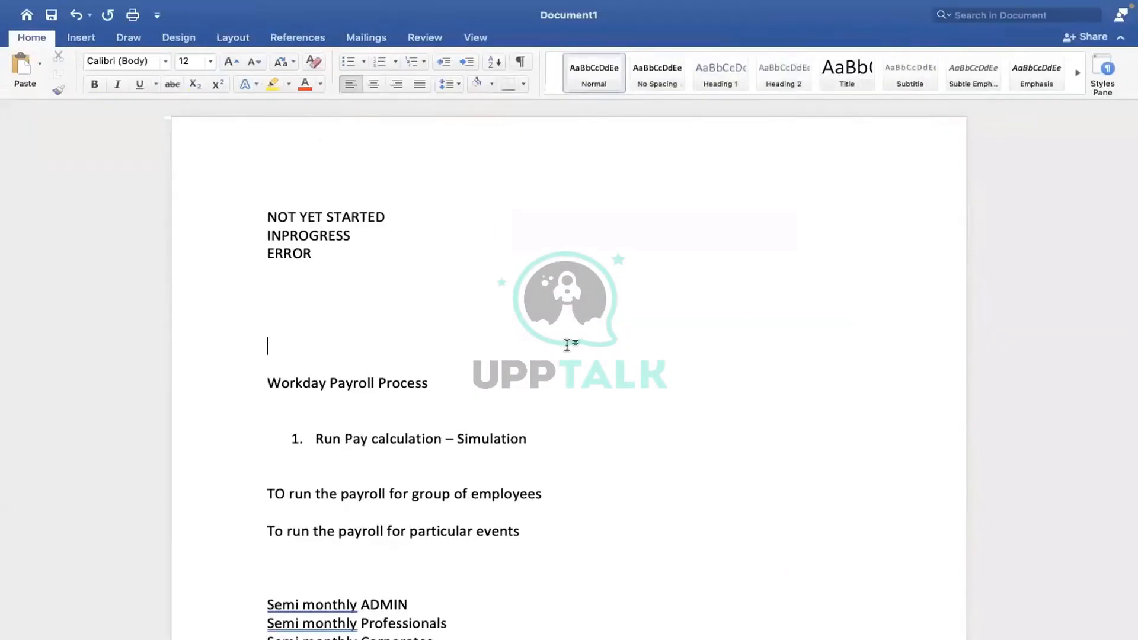